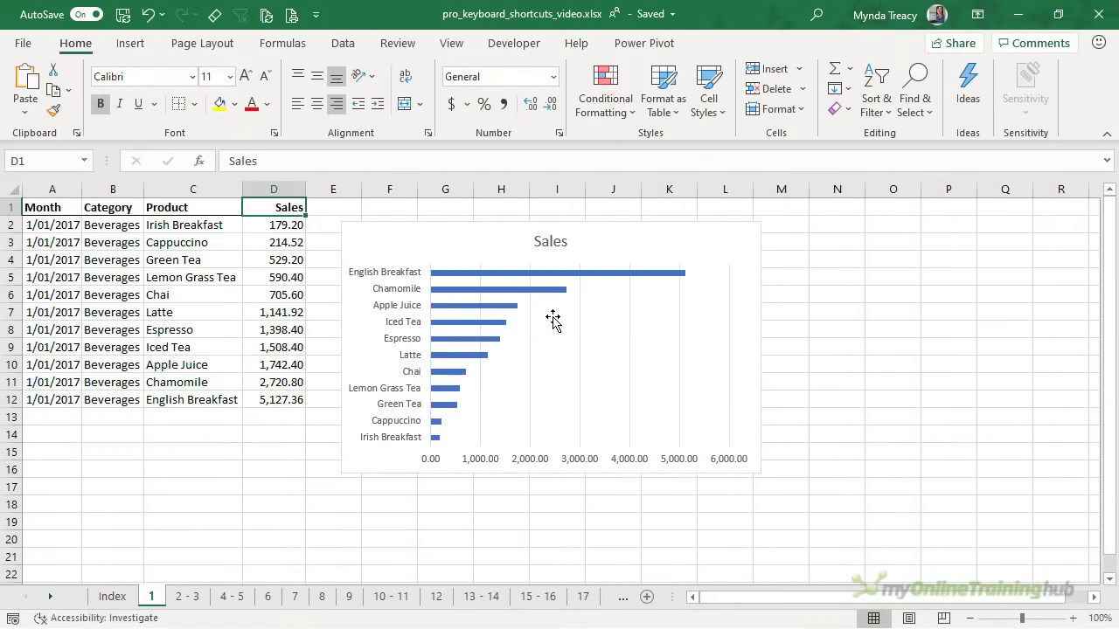
Step: Edit the chart's Sales series, use arrow keys to point its reference at cells, then cancel
right_click(553, 320)
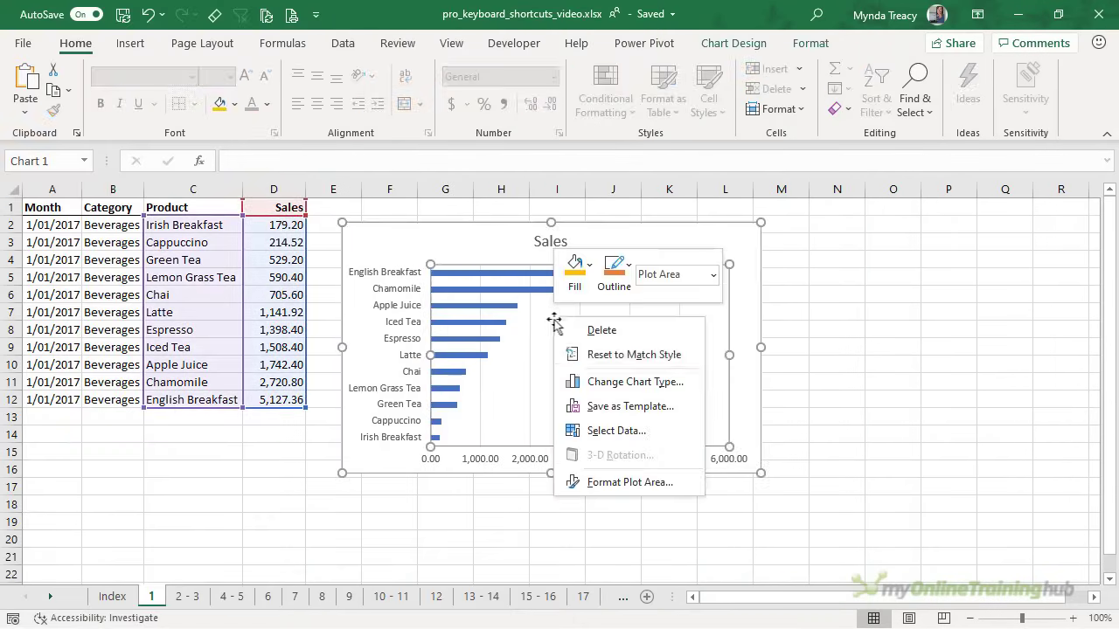
click(594, 430)
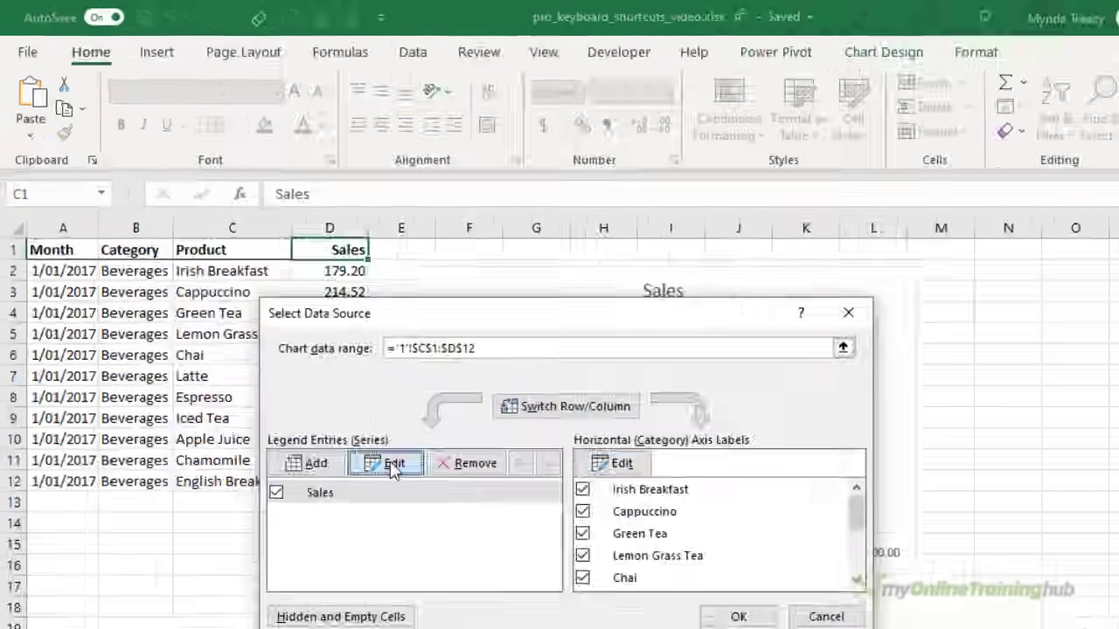
click(323, 388)
click(442, 423)
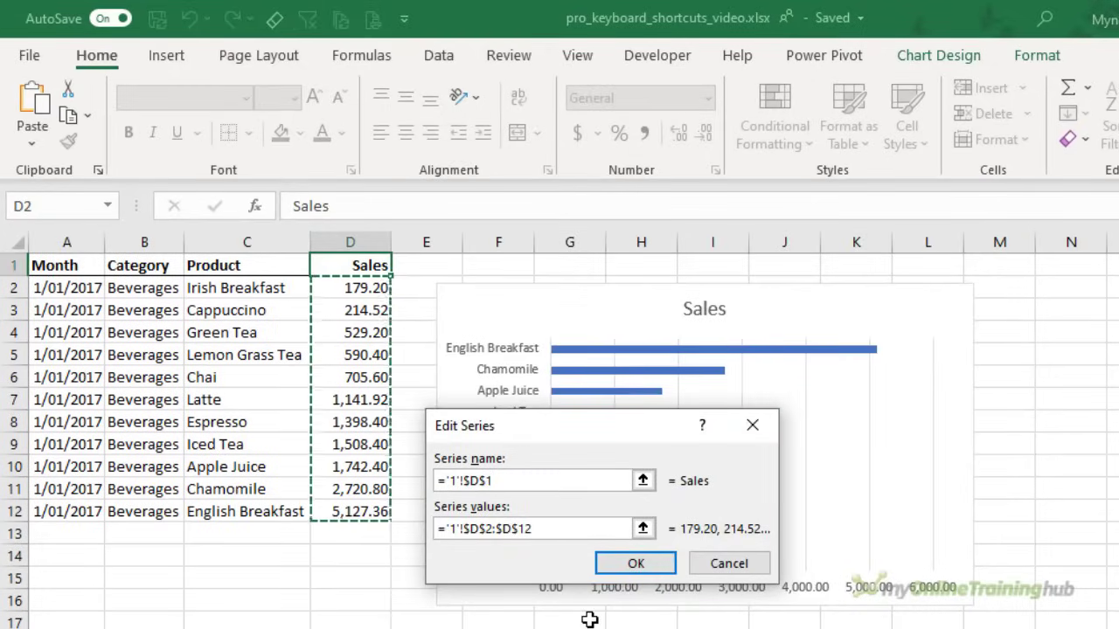
text(+)
key(Left)
key(Left)
key(Left)
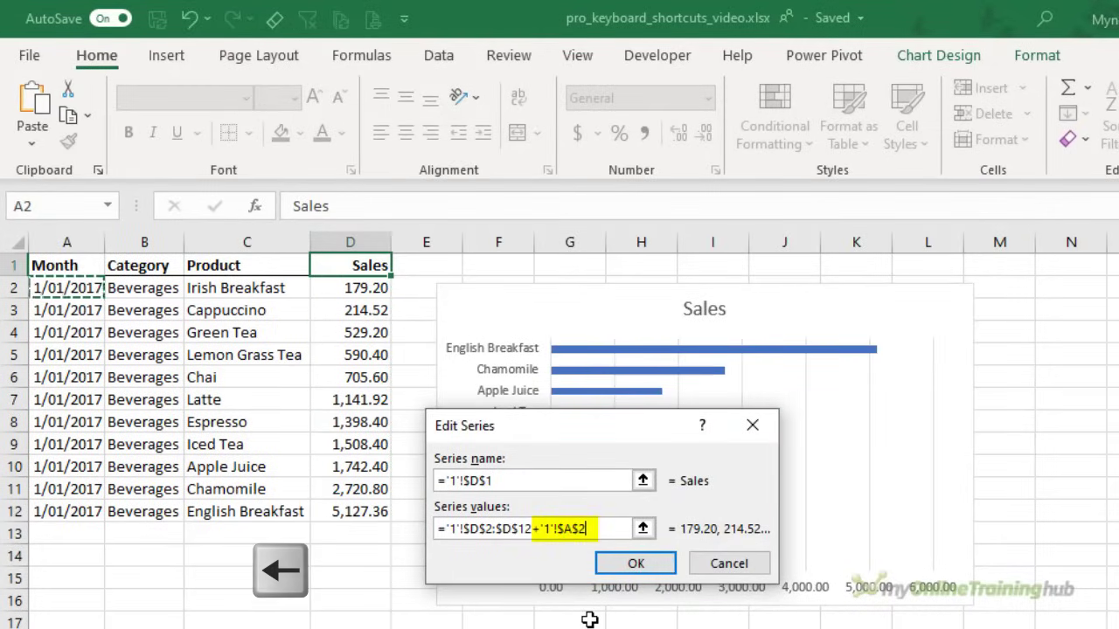
key(Right)
key(Right)
key(Right)
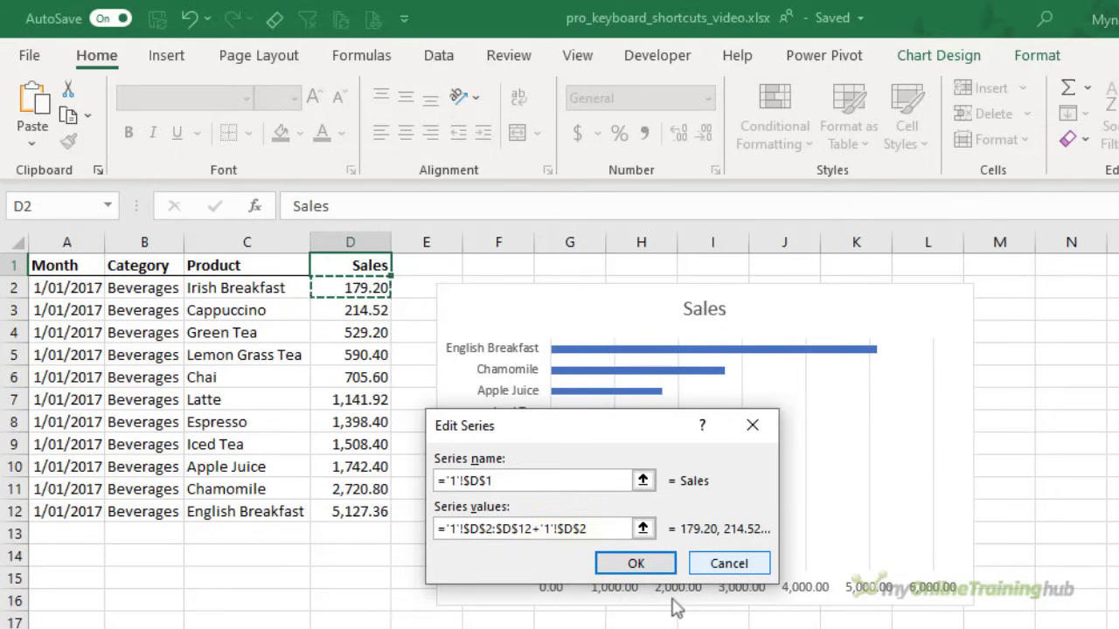
key(Escape)
Step: Reopen the Sales series and use F2 edit mode to move through the formula text
click(434, 493)
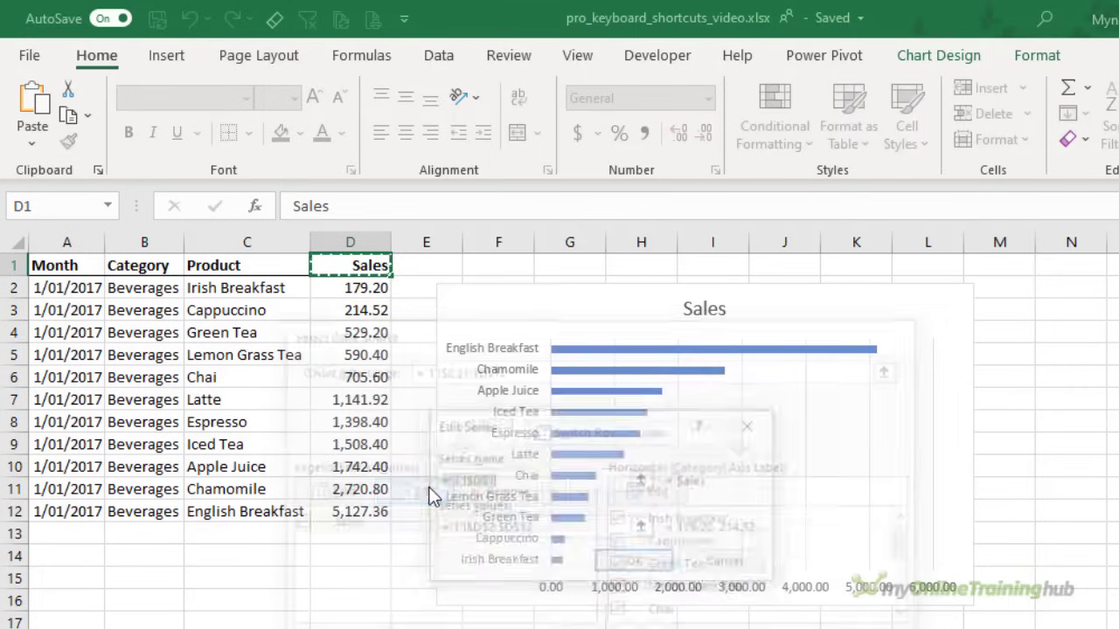
key(F2)
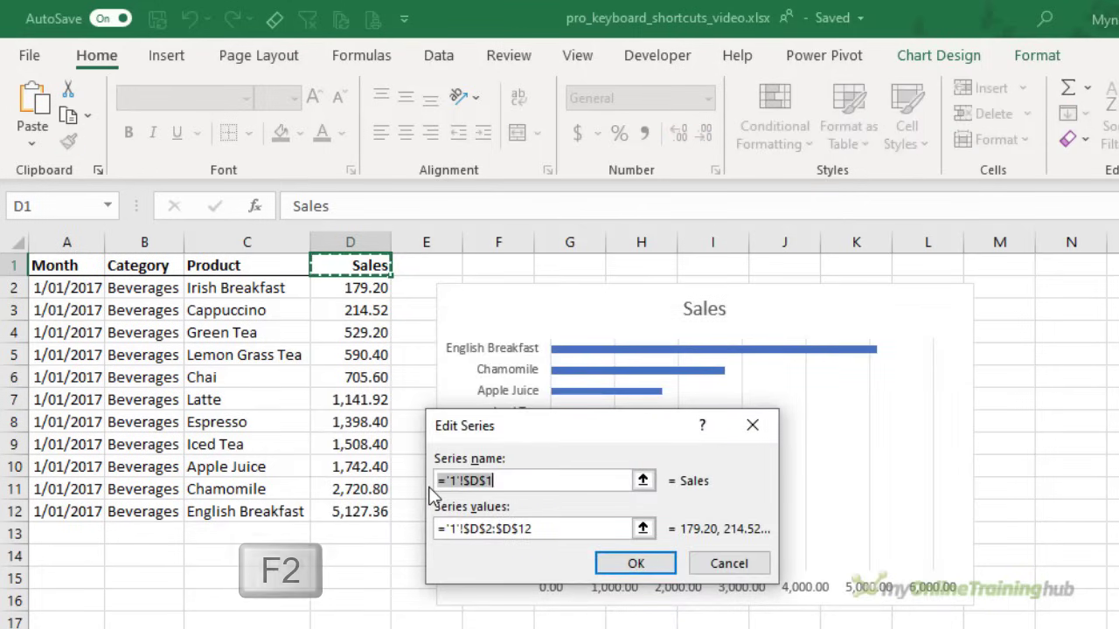
click(568, 524)
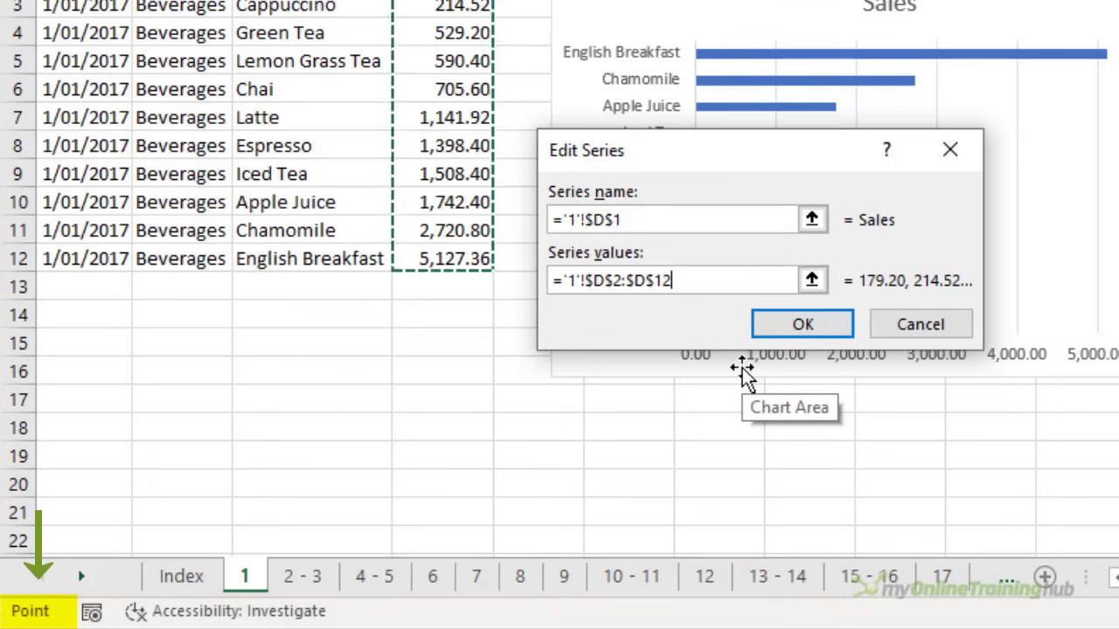
key(F2)
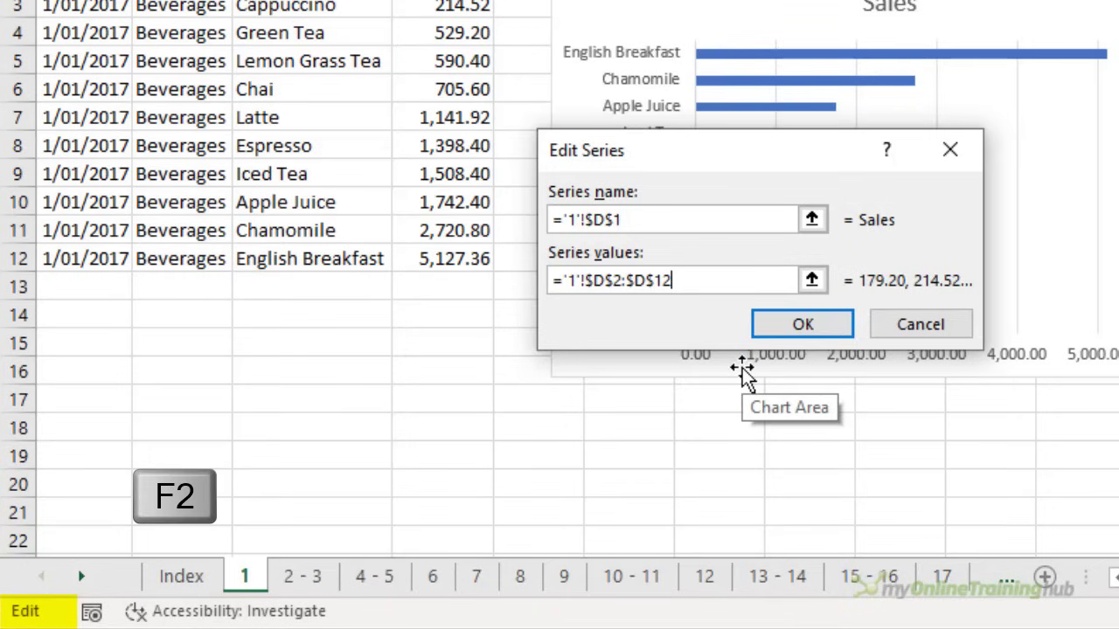
key(Left)
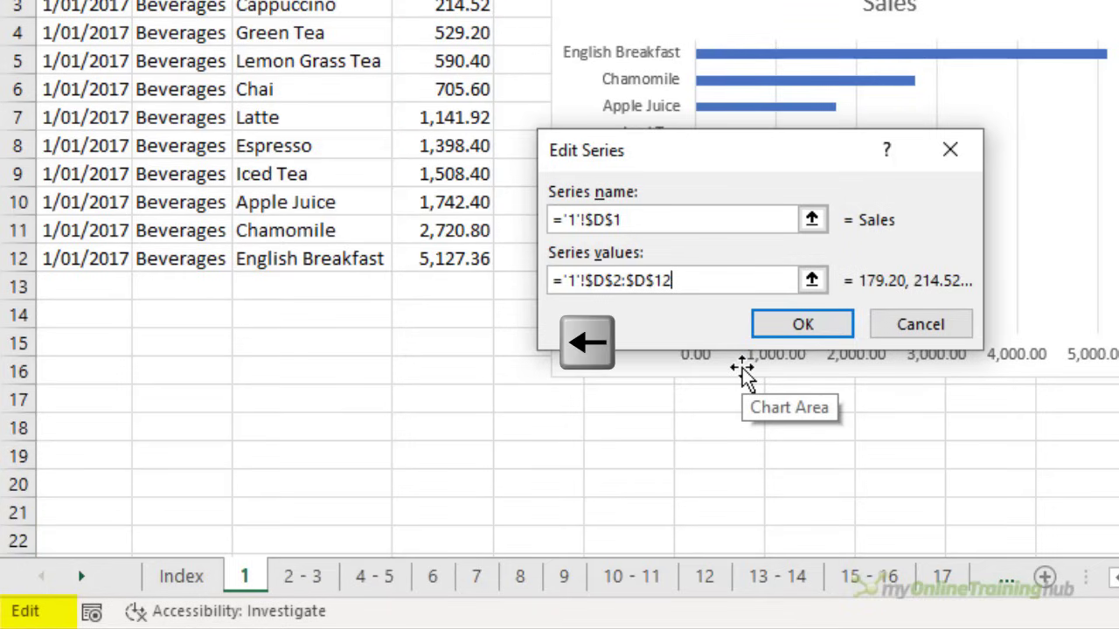
key(Right)
key(Right)
key(Right)
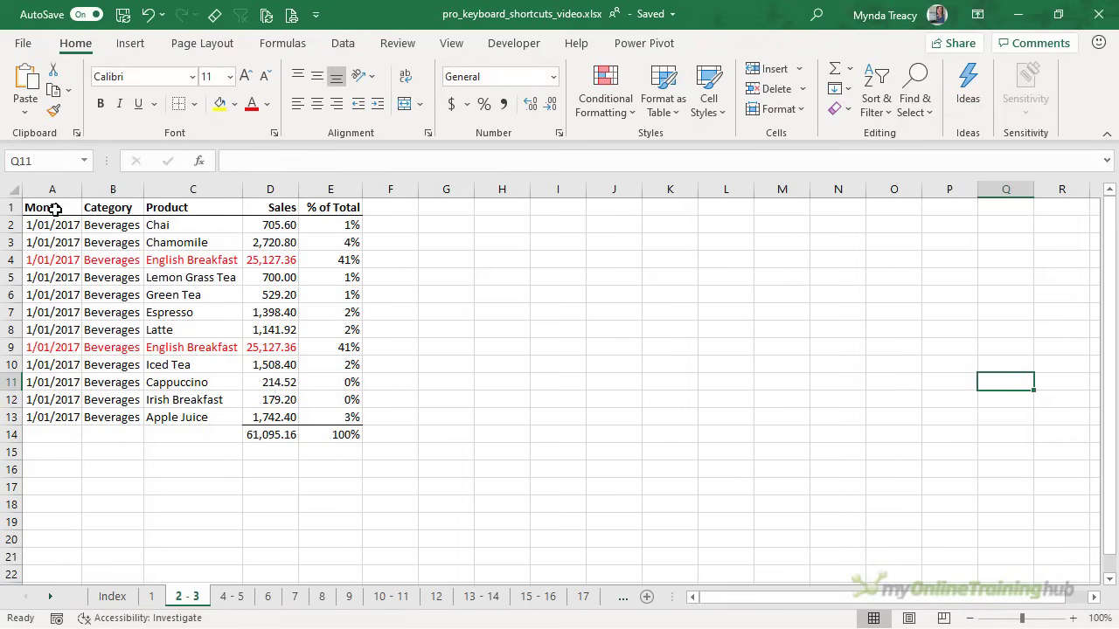
Step: Copy A1:E14 and paste it at G1 as values only via Paste Special
drag(54, 209, 324, 427)
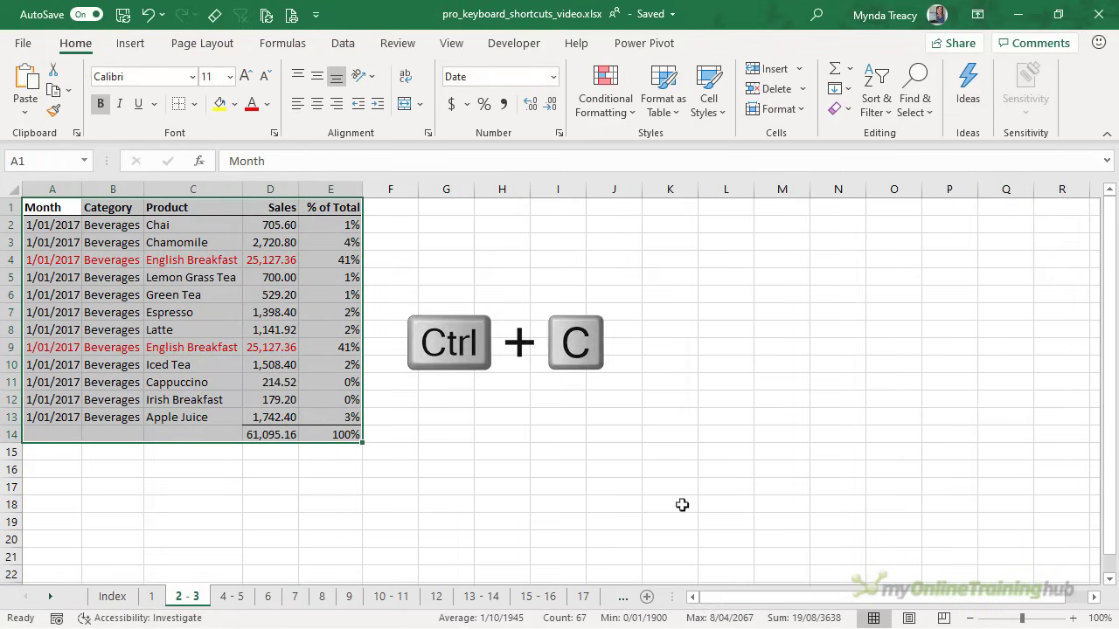
key(ctrl+c)
key(ctrl+q)
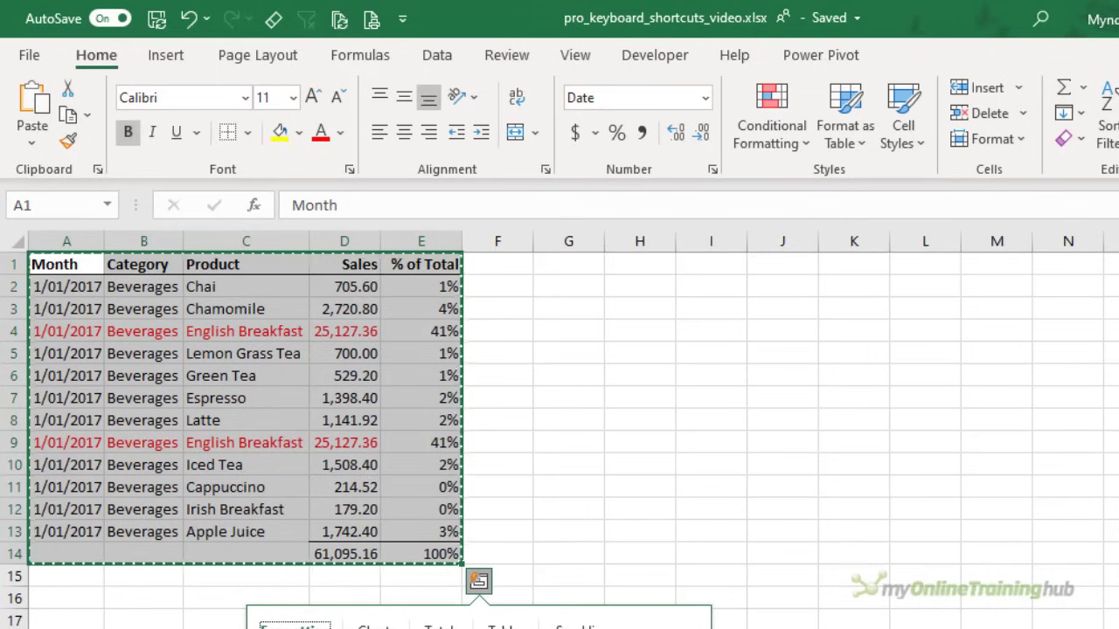
click(577, 272)
key(alt)
key(e)
key(s)
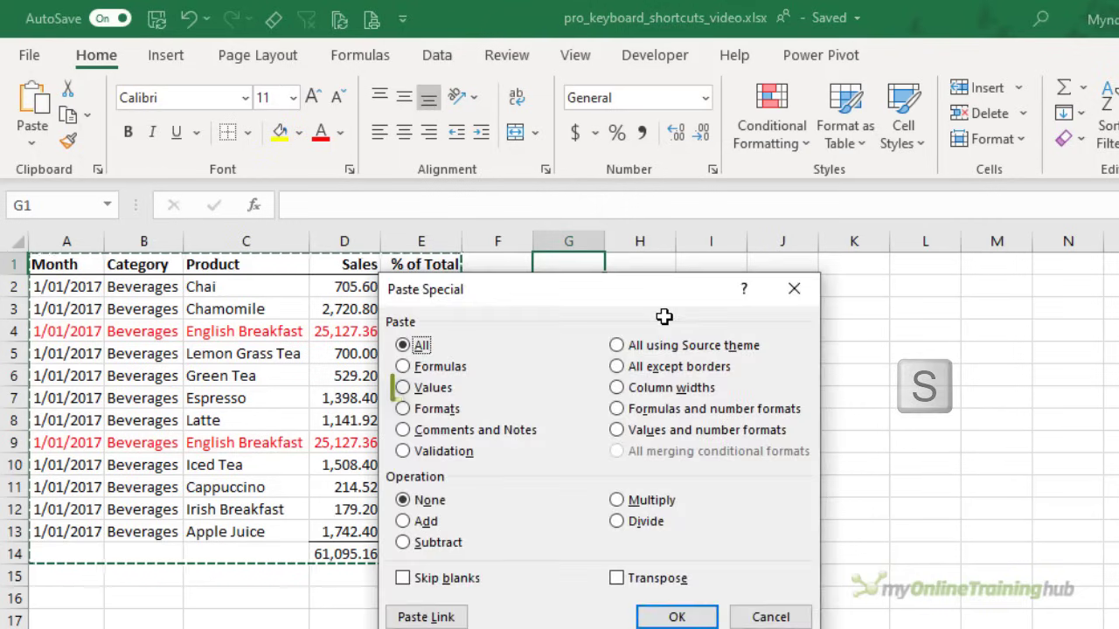
key(v)
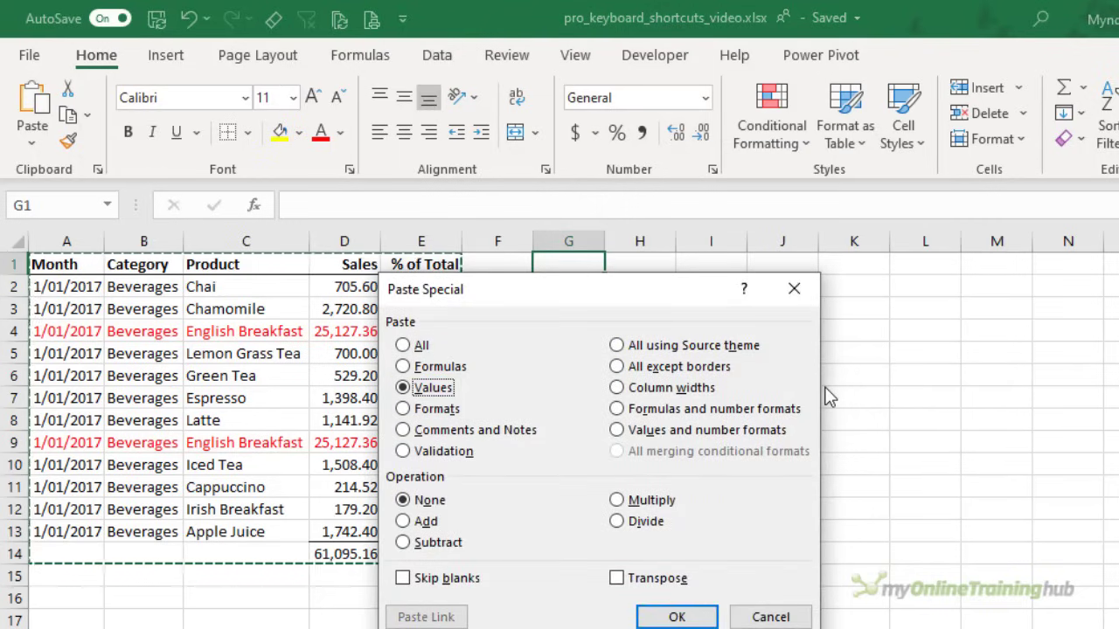
key(Return)
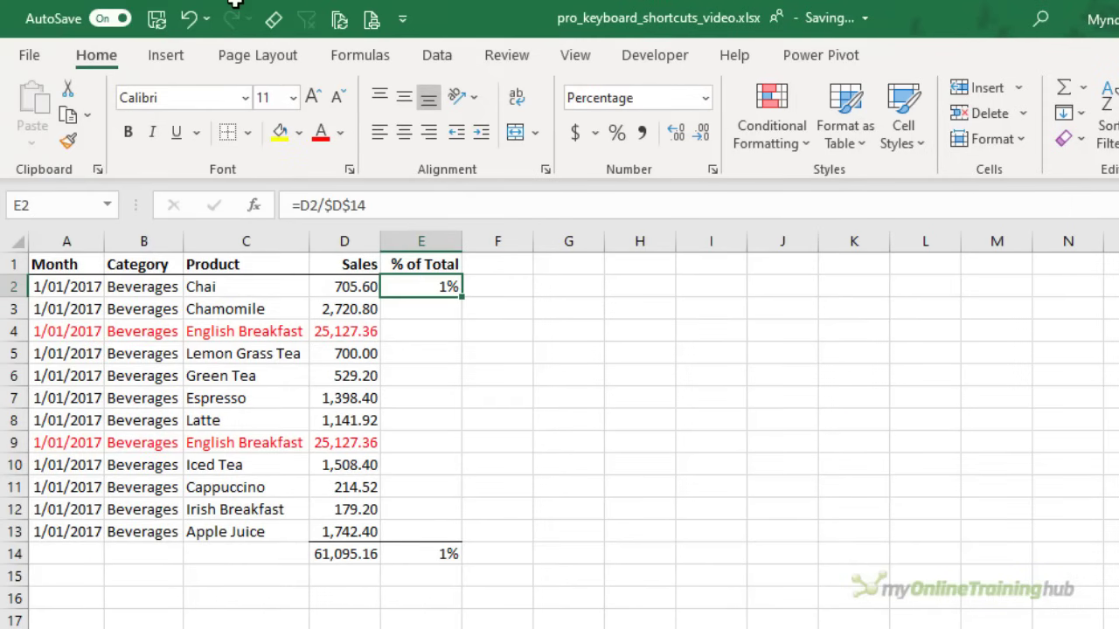
Step: Paste E2's =D2/$D$14 formula into E3:E13 using Paste Special Formulas only
key(ctrl+c)
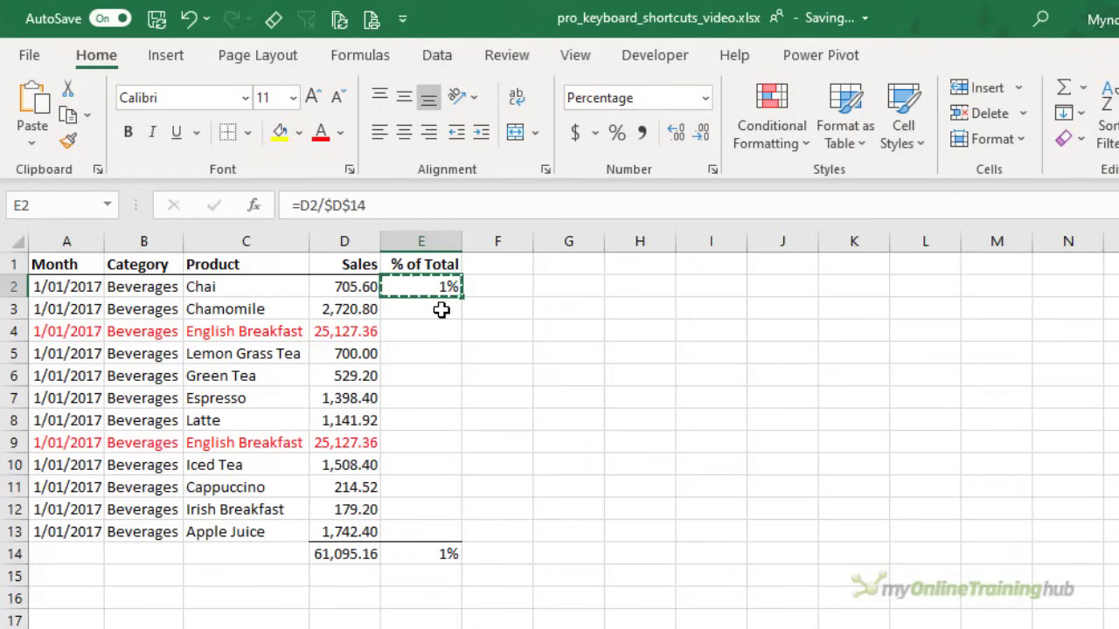
drag(440, 309, 445, 530)
key(alt)
key(e)
key(s)
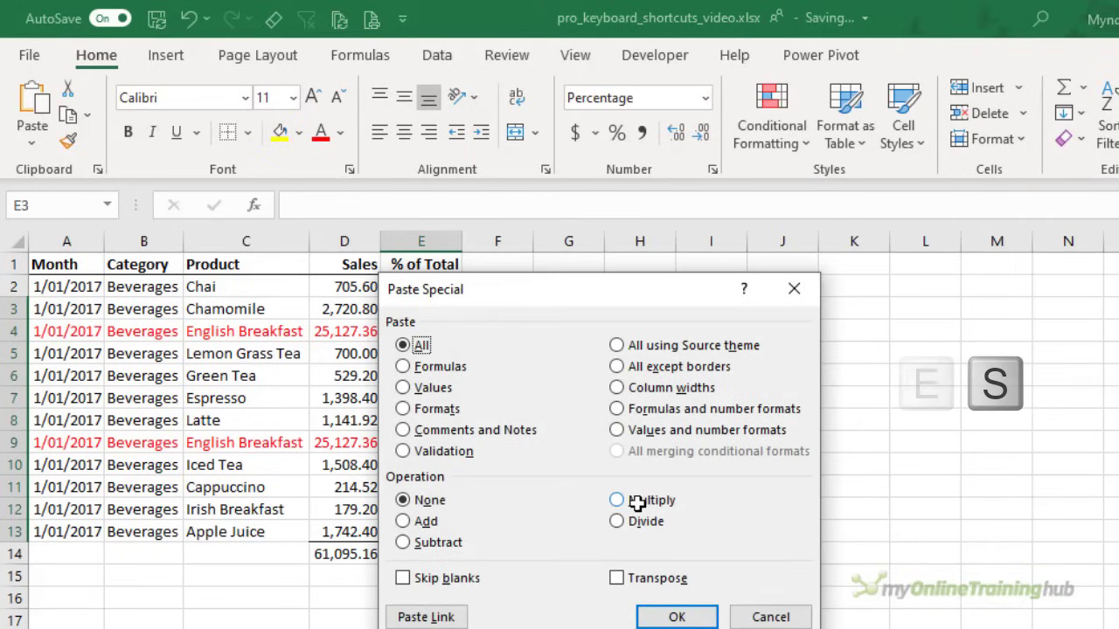
key(f)
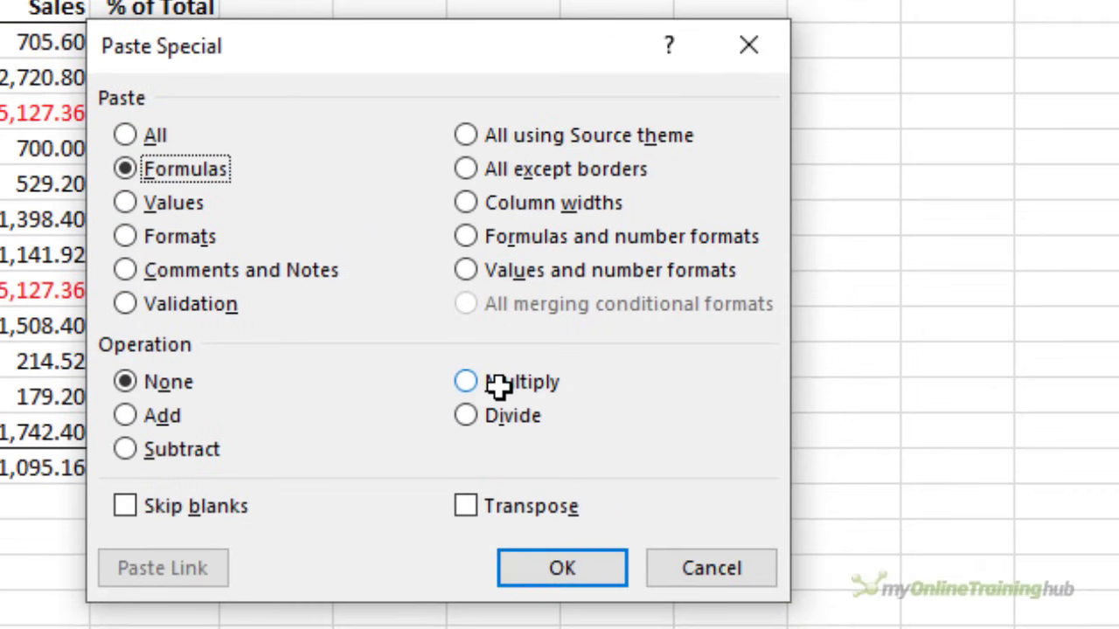
key(t)
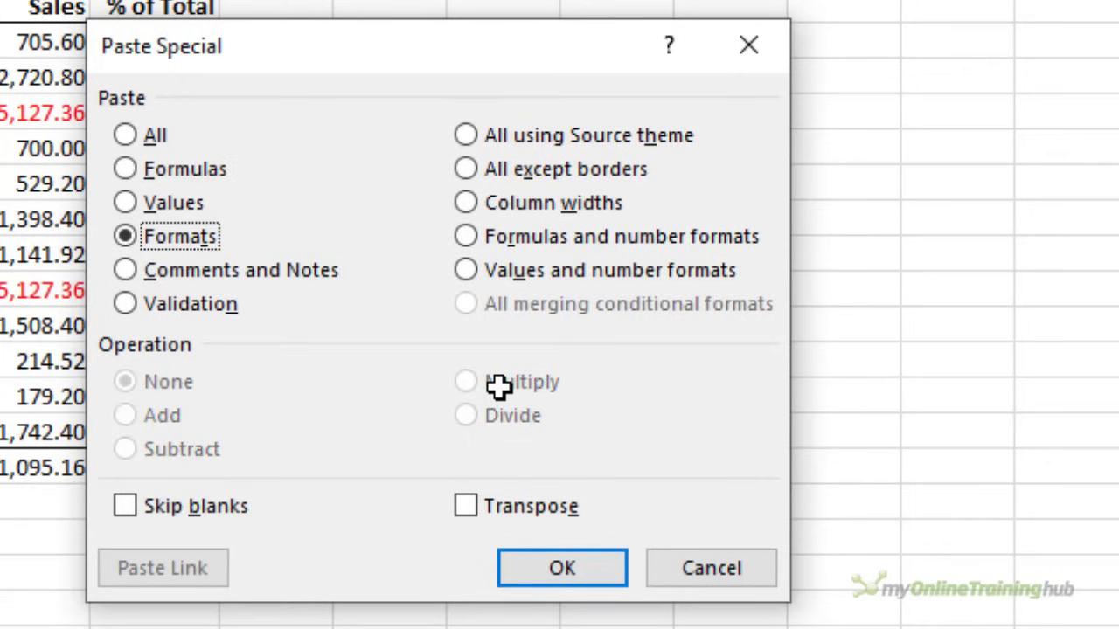
key(c)
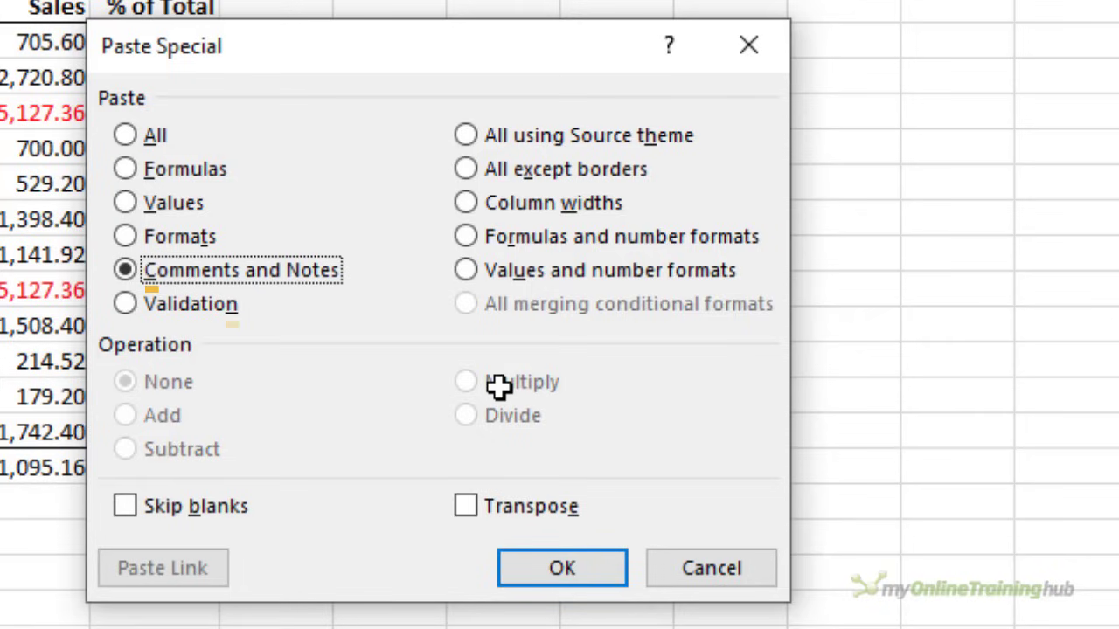
key(n)
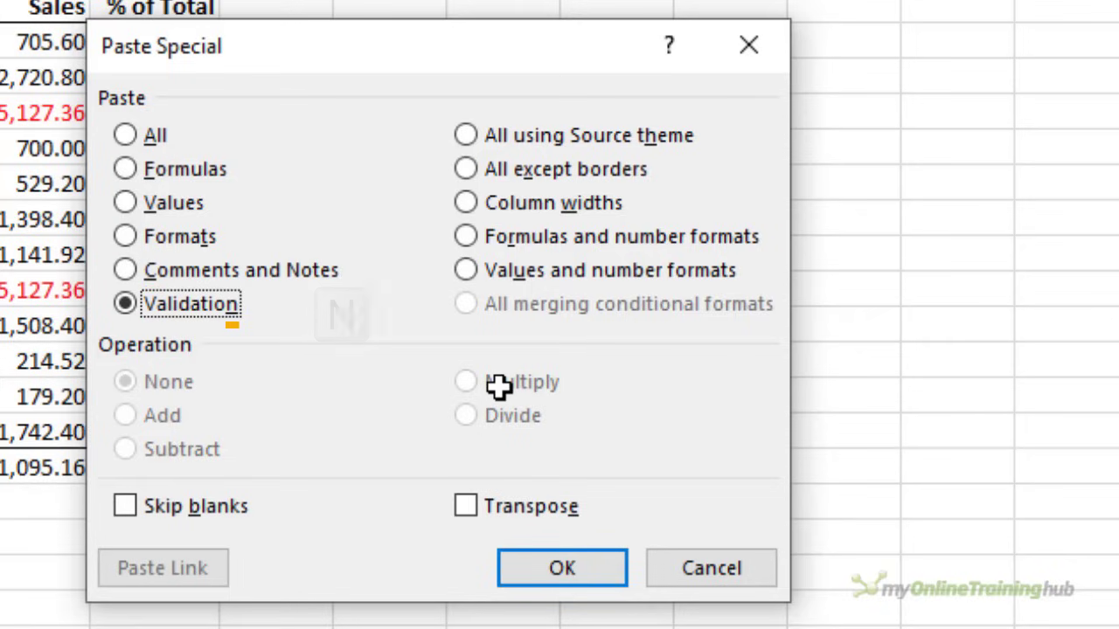
key(f)
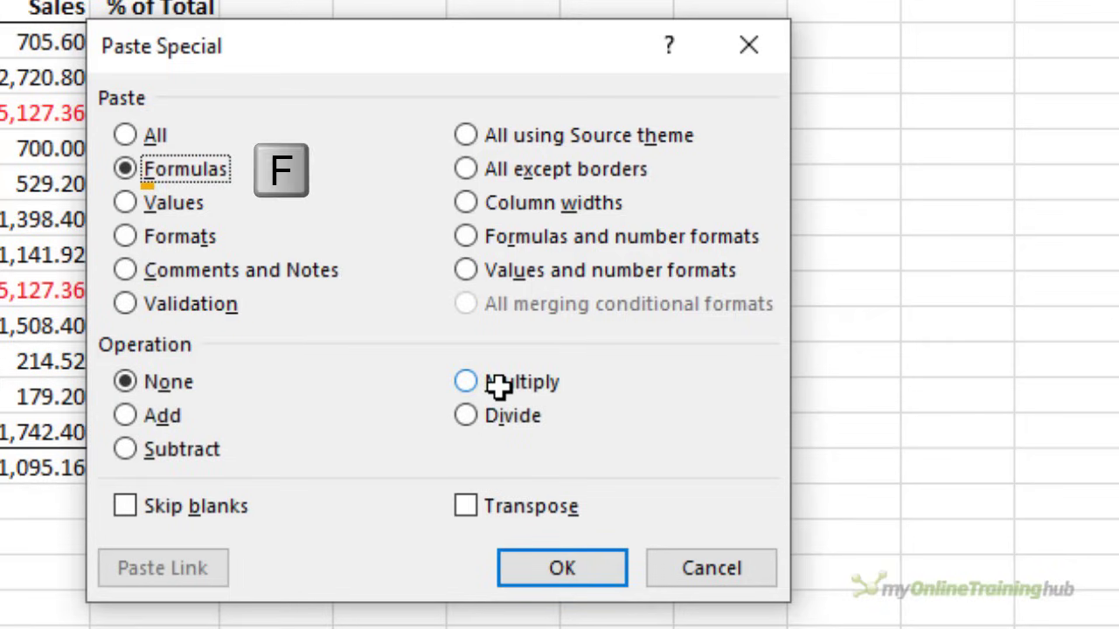
key(Return)
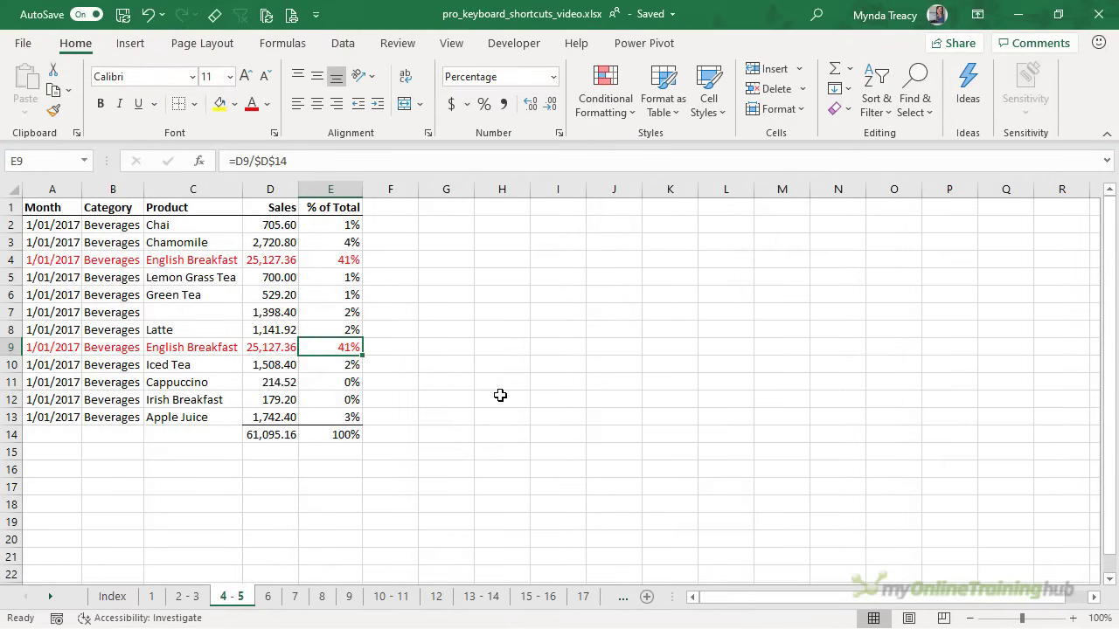
Step: Select column E, then rows 9 and 7–9, and finally whole columns E:G from E3:G3
key(ctrl+space)
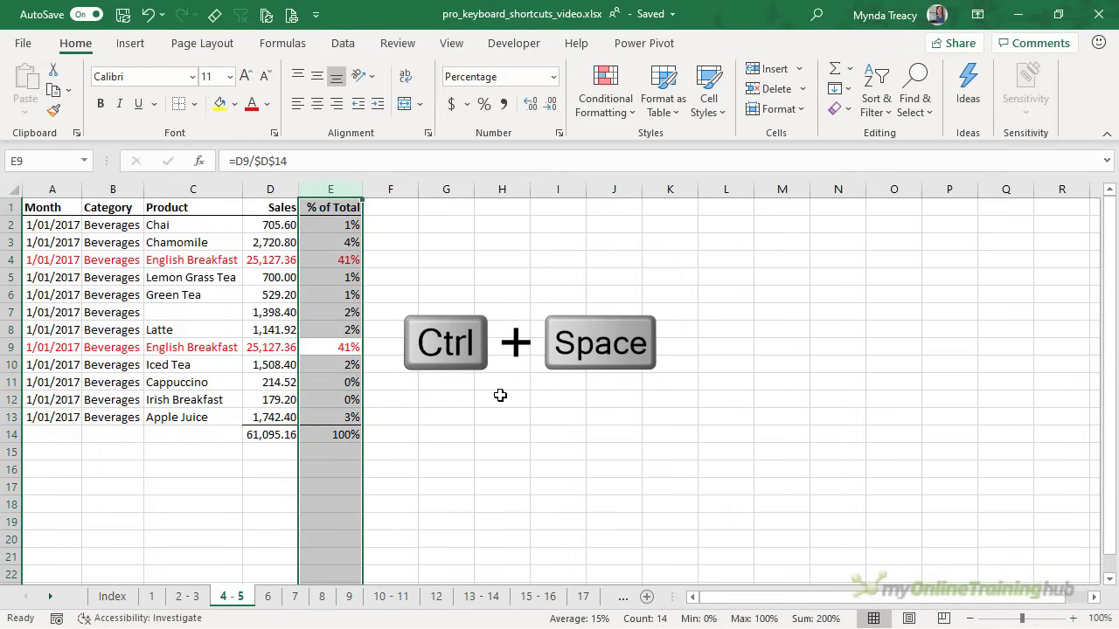
key(shift+BackSpace)
key(shift+space)
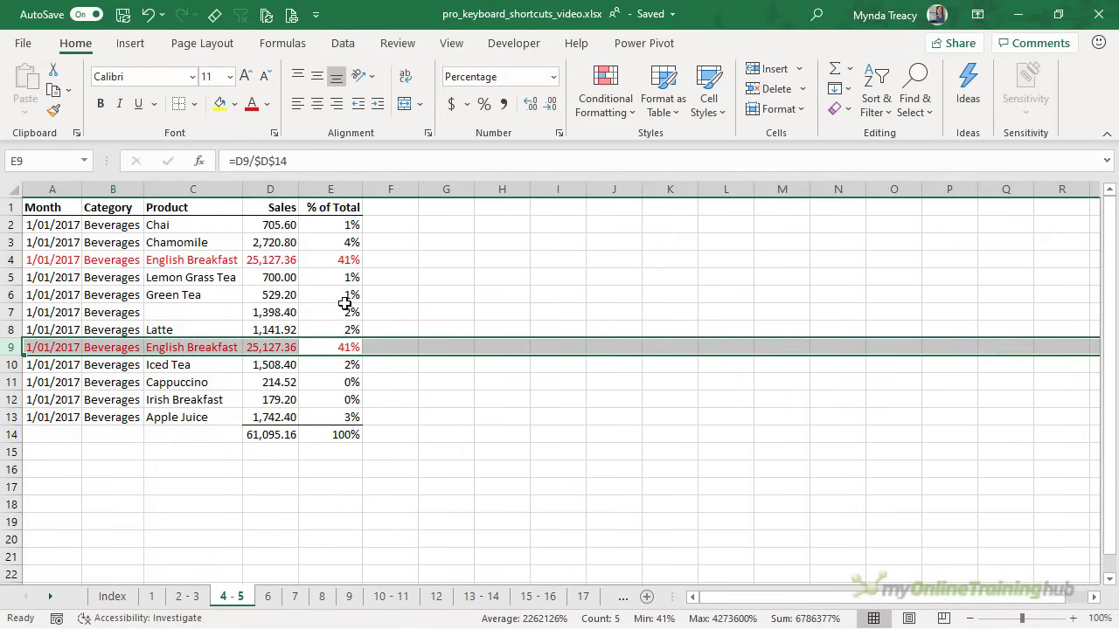
drag(345, 306, 347, 347)
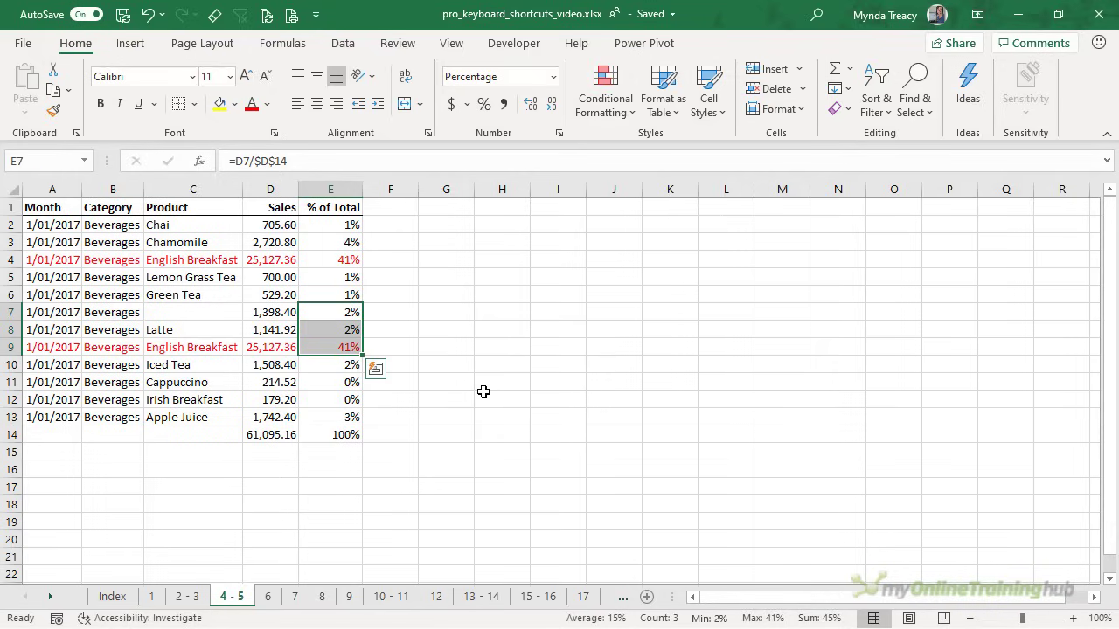
key(shift+space)
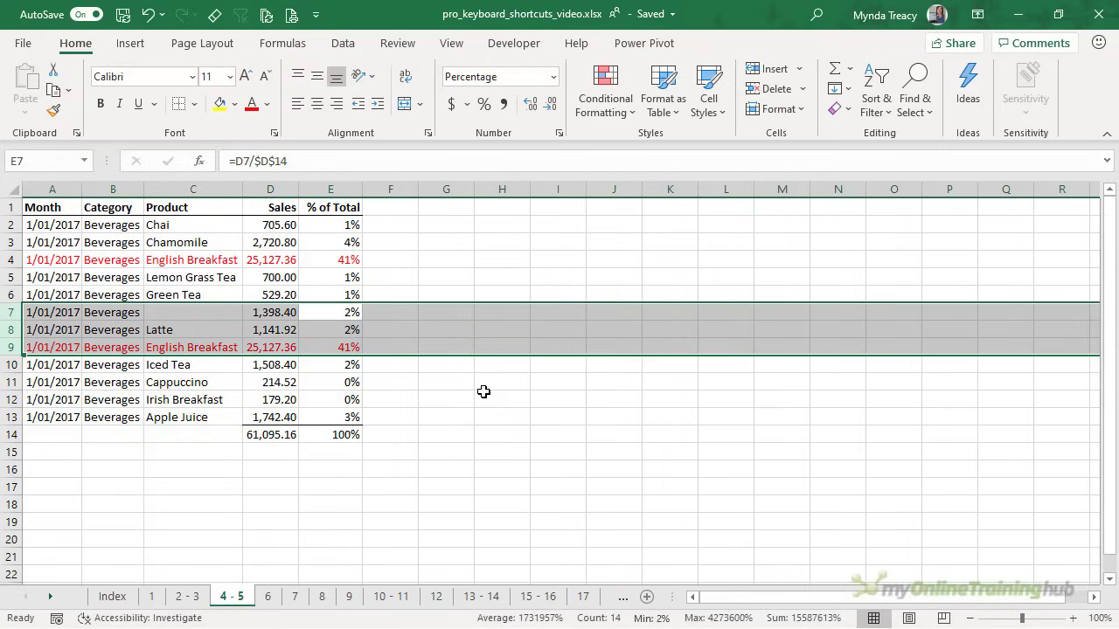
drag(350, 244, 435, 247)
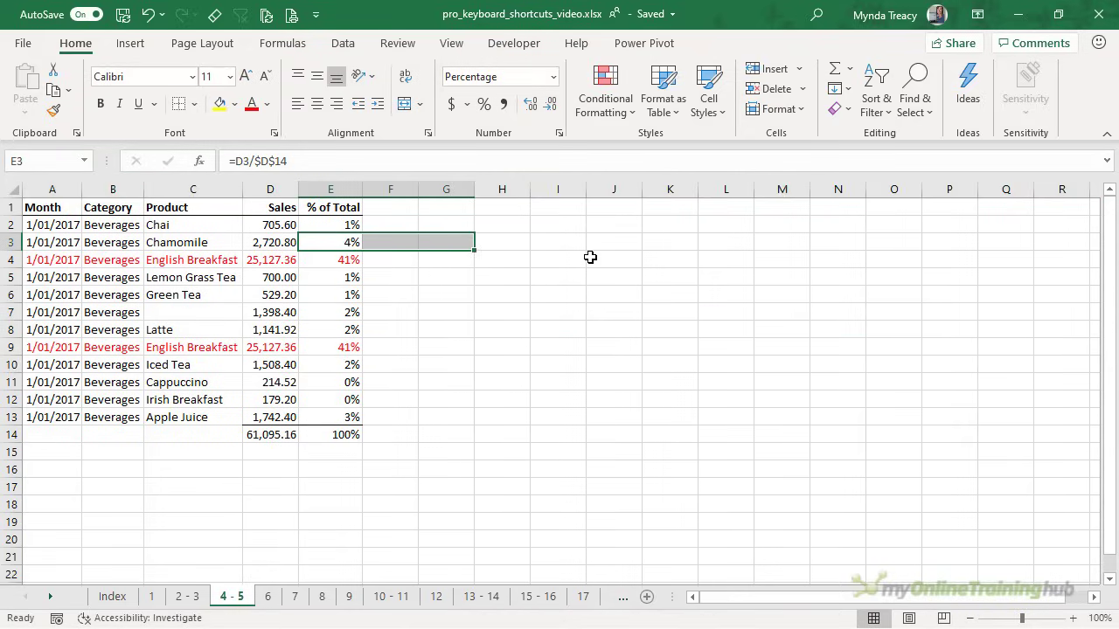
key(ctrl+space)
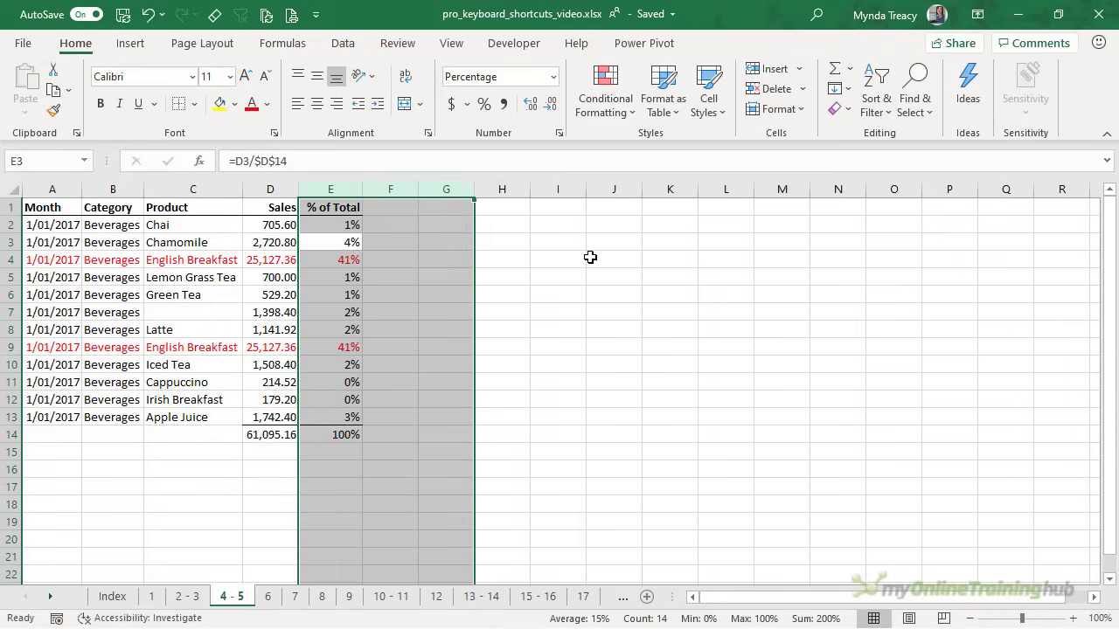
key(ctrl+plus)
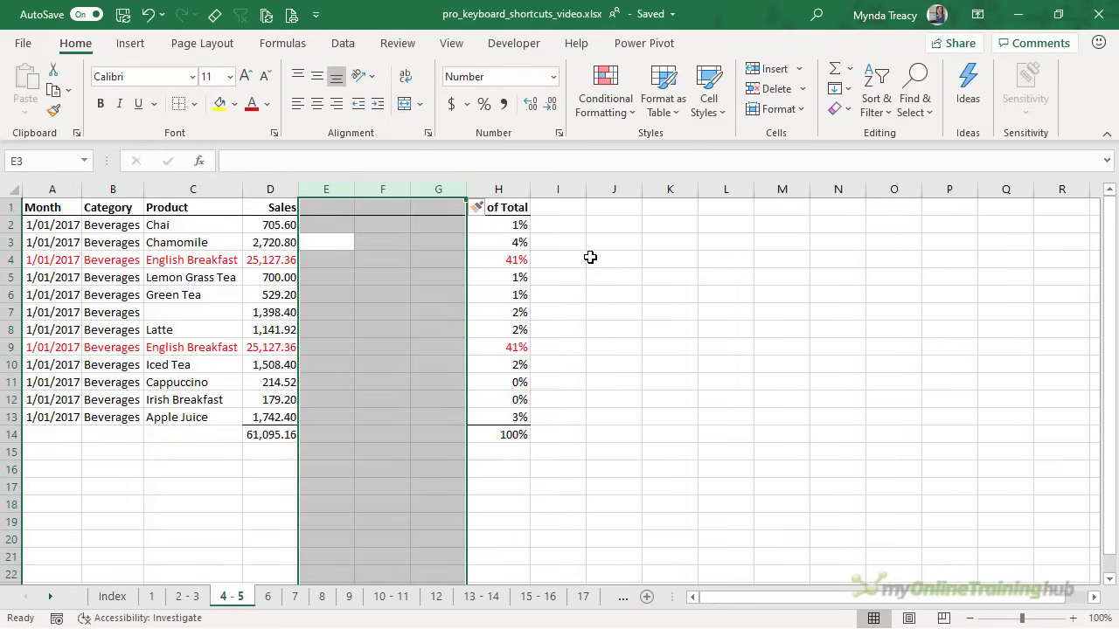
key(ctrl+minus)
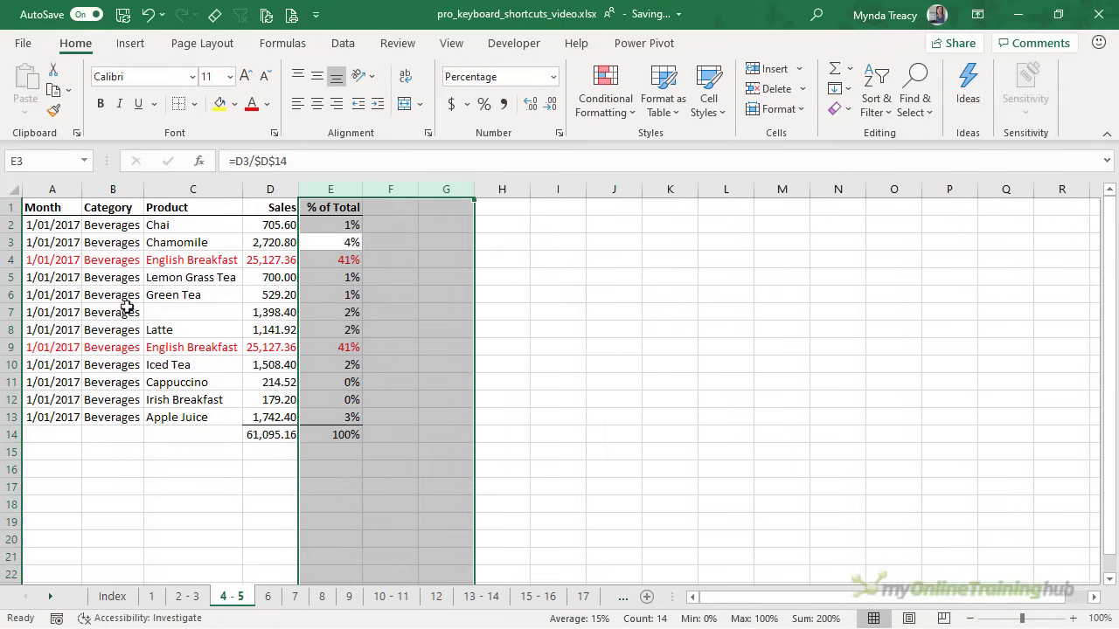
click(173, 300)
key(shift+space)
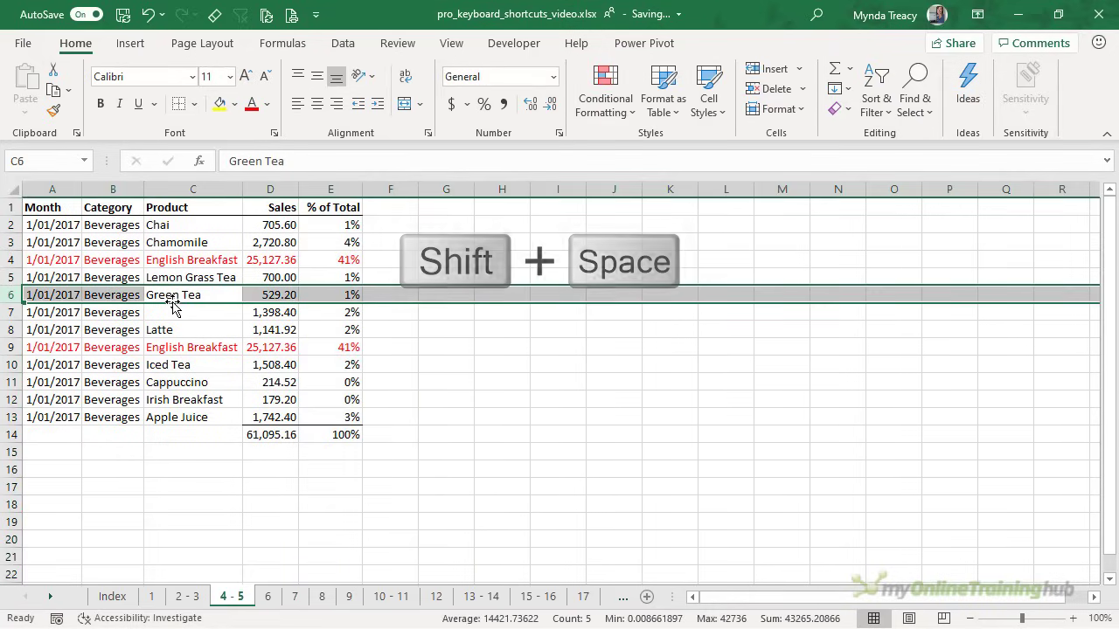
key(ctrl+plus)
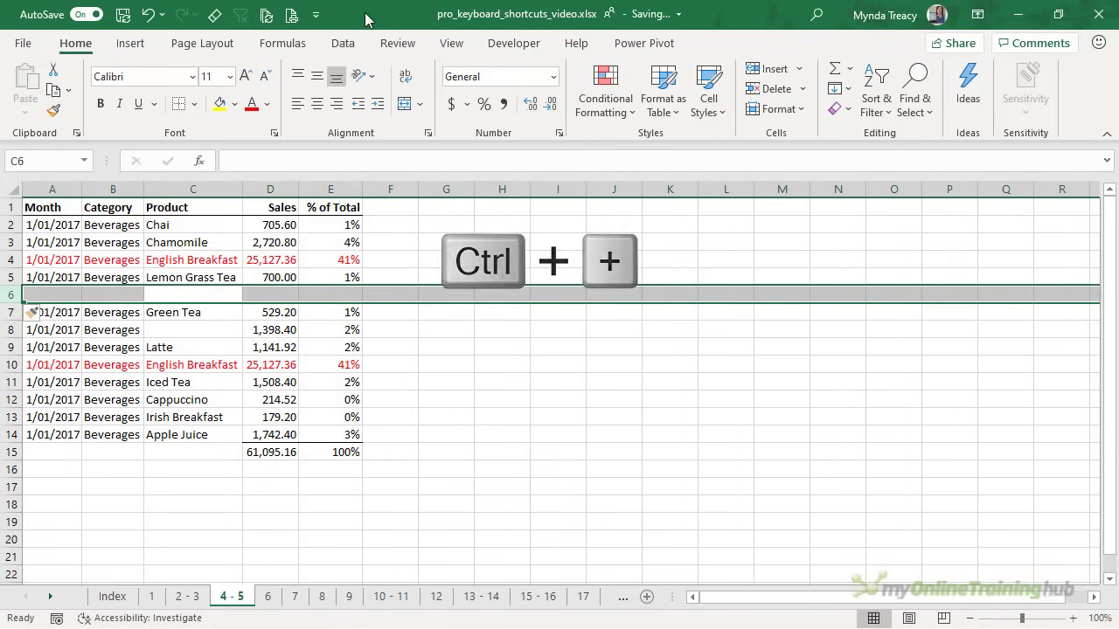
key(ctrl+minus)
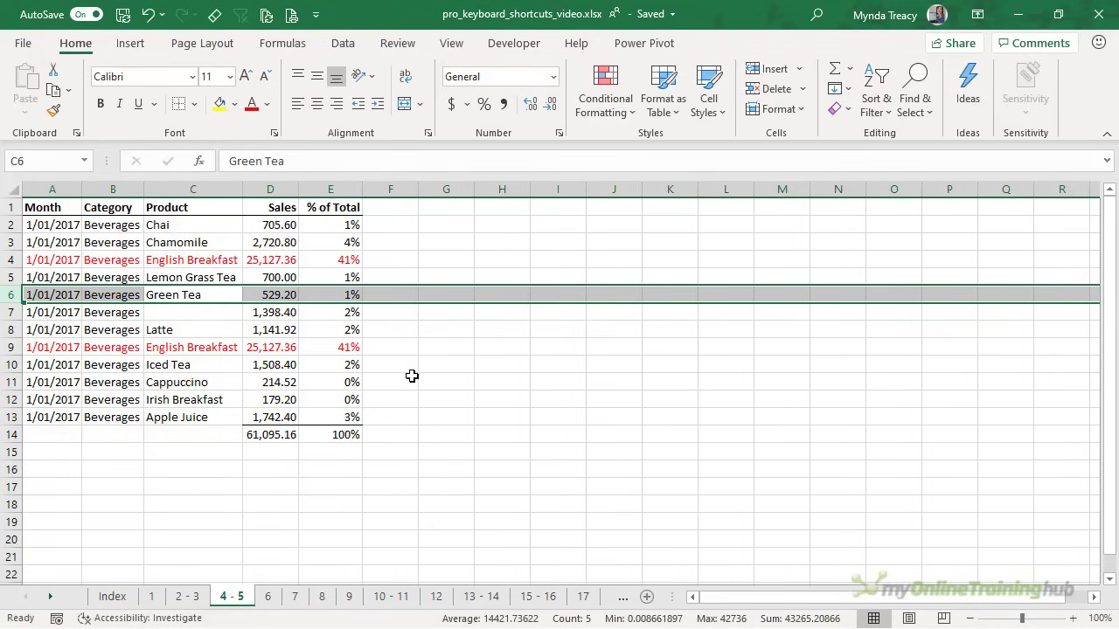
Step: Insert a blank cell at E13 with Ctrl++, shifting cells down so 3% moves to E14
click(338, 418)
key(ctrl+plus)
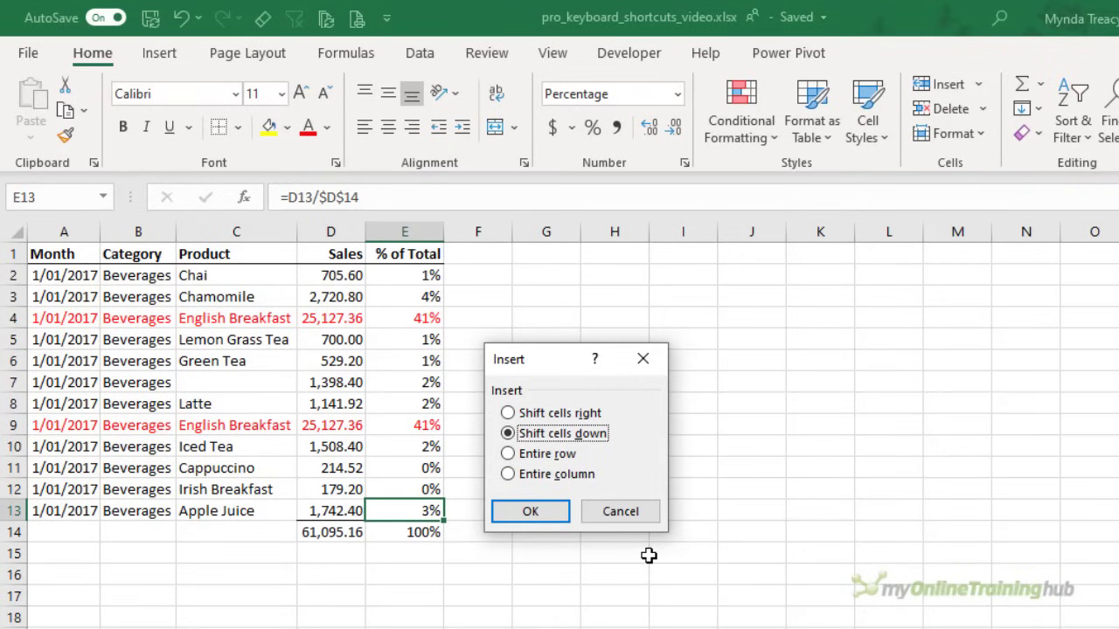
key(Up)
key(r)
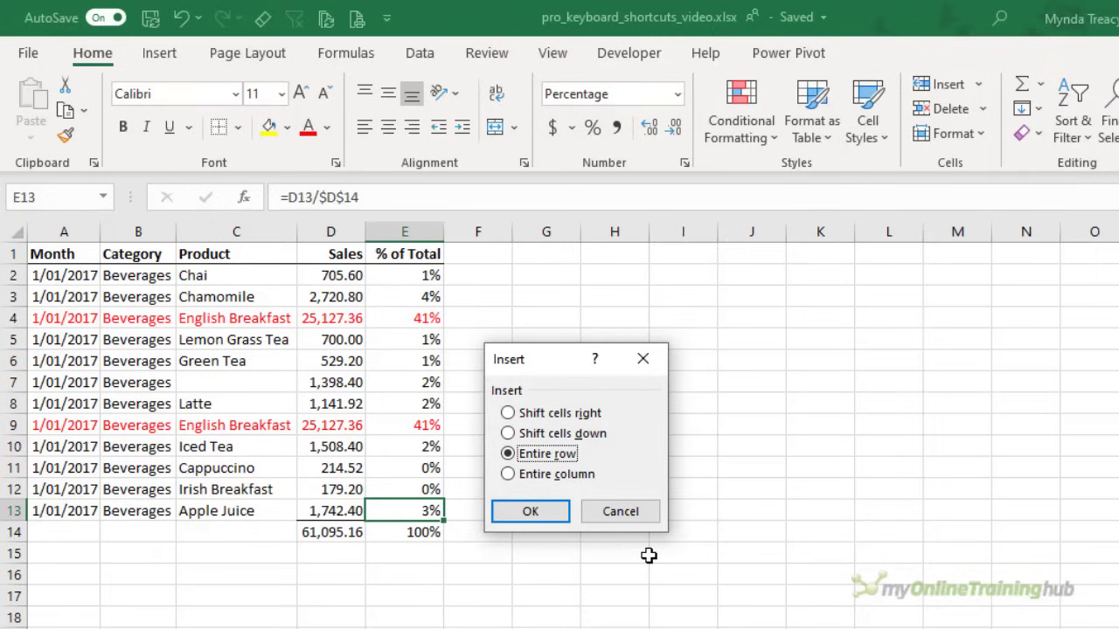
key(c)
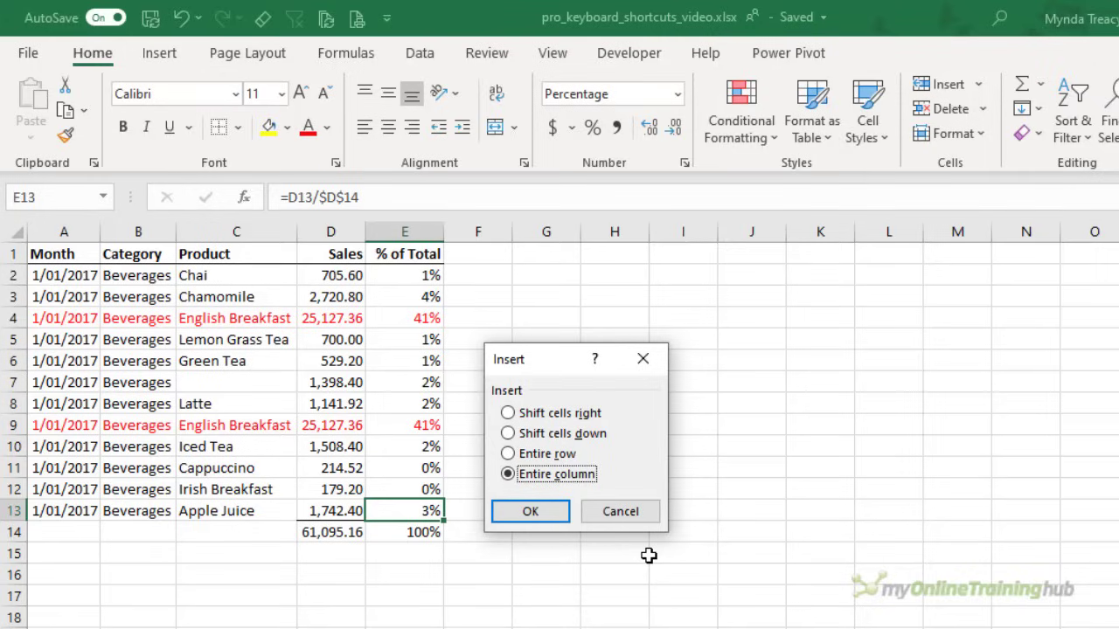
key(d)
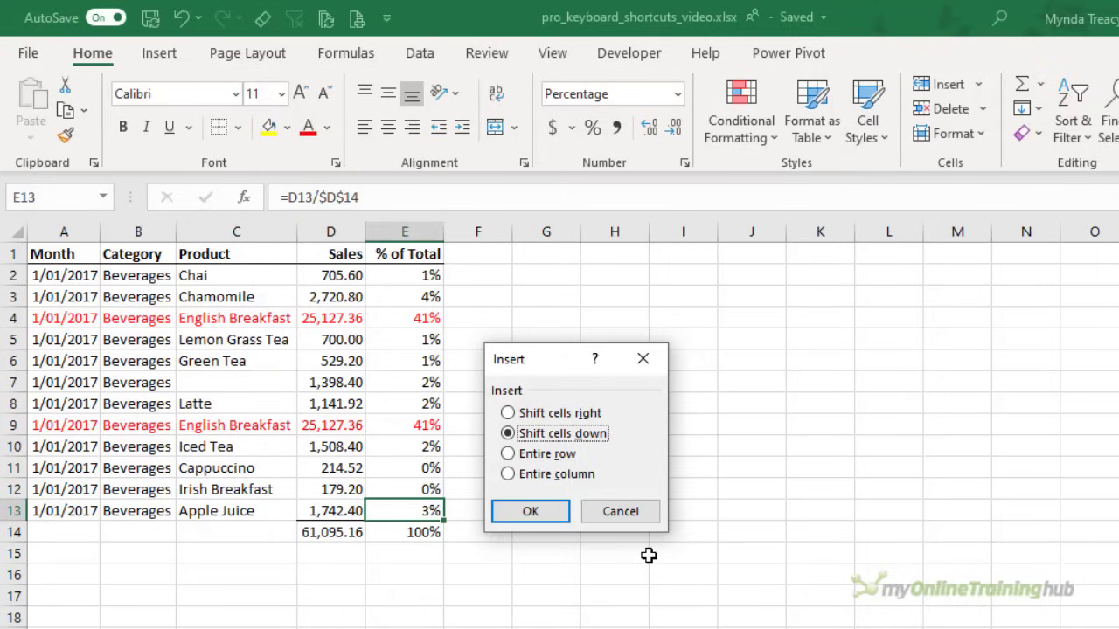
key(Up)
key(Return)
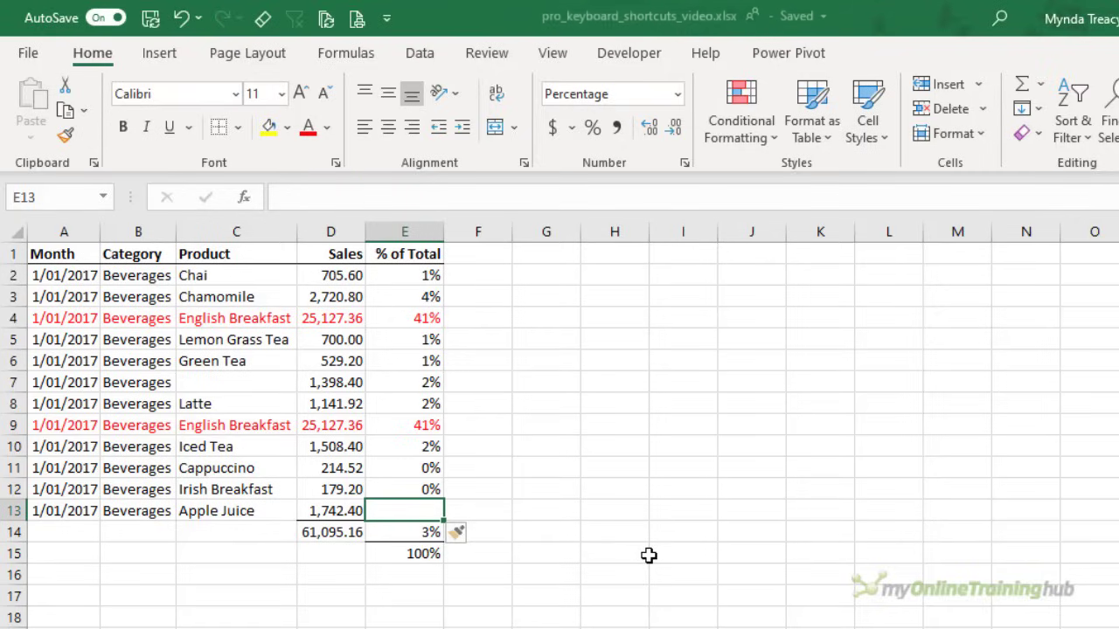
Step: Delete cell E13 with Ctrl+-, shifting cells up so 3% returns to E13
key(ctrl+minus)
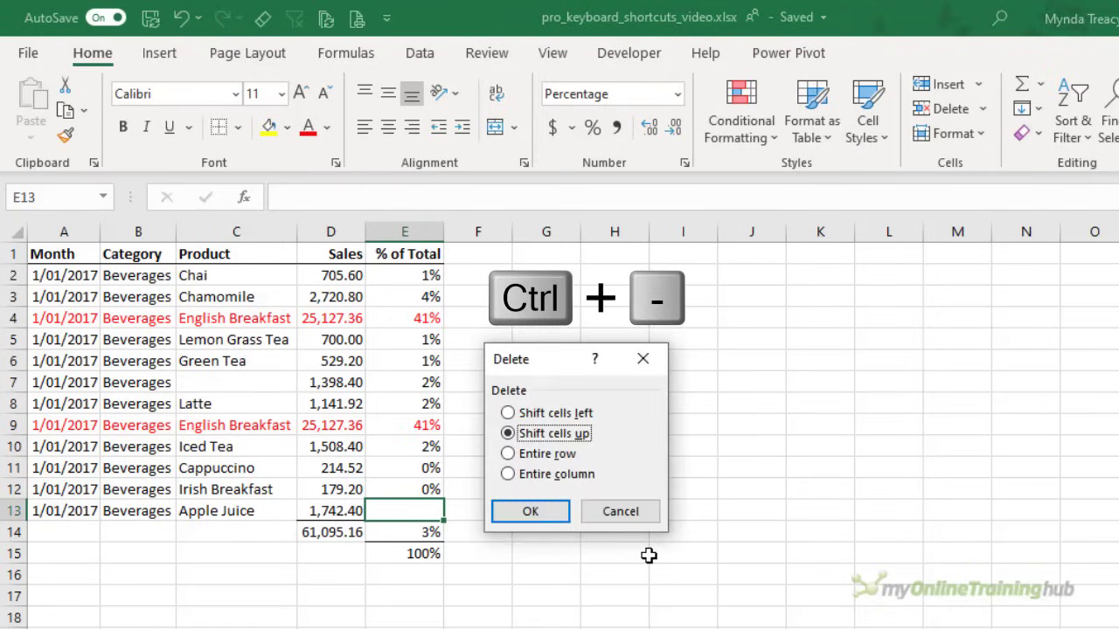
key(Up)
key(Down)
key(Down)
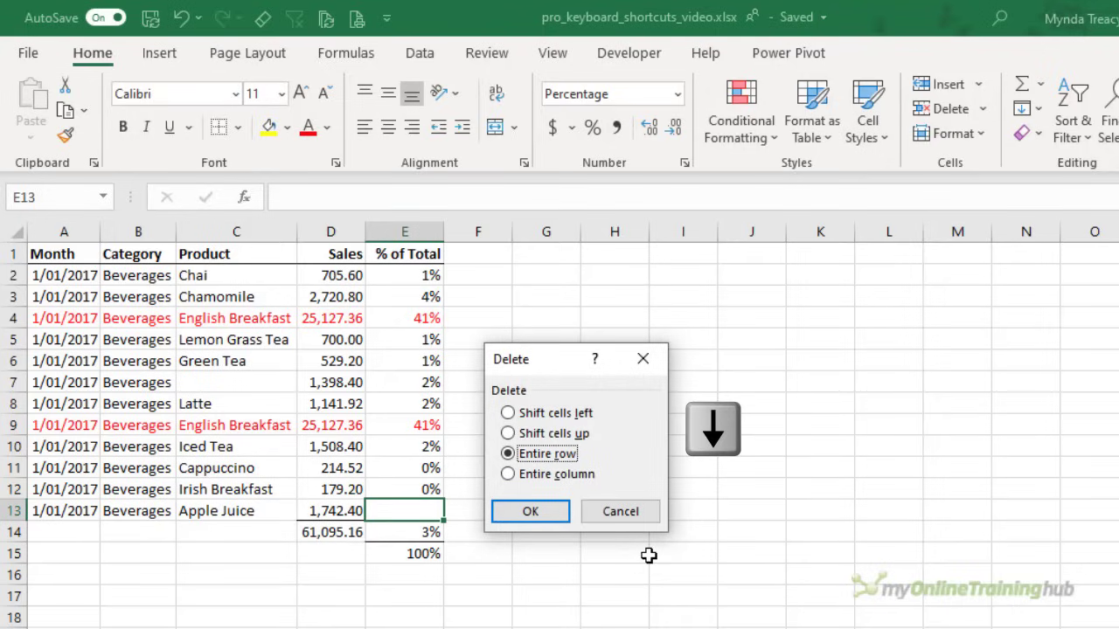
key(Down)
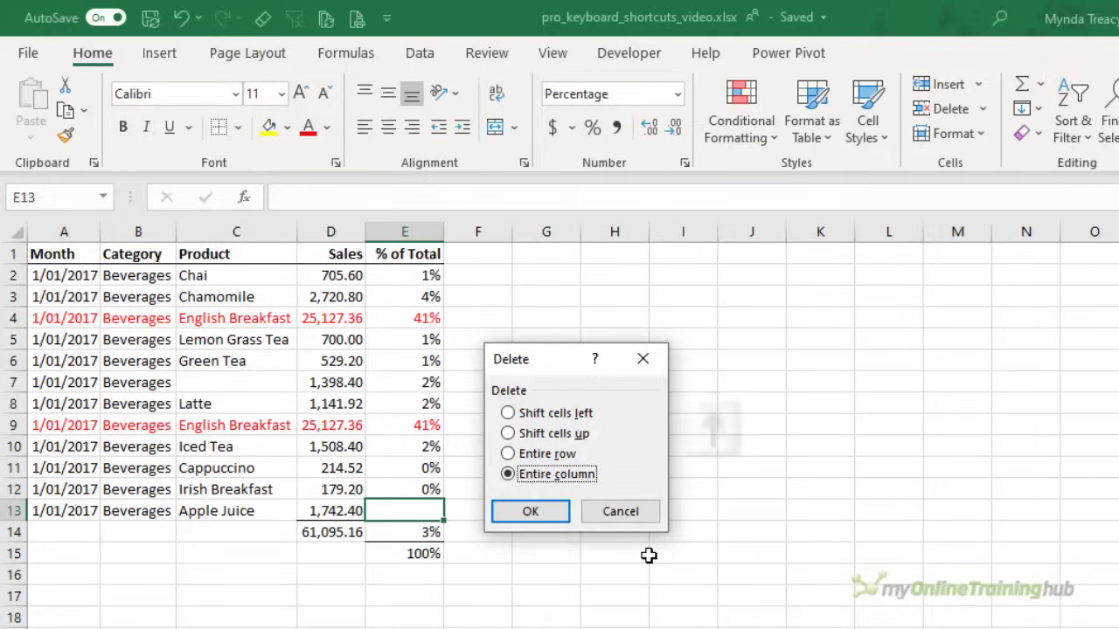
key(Up)
key(Up)
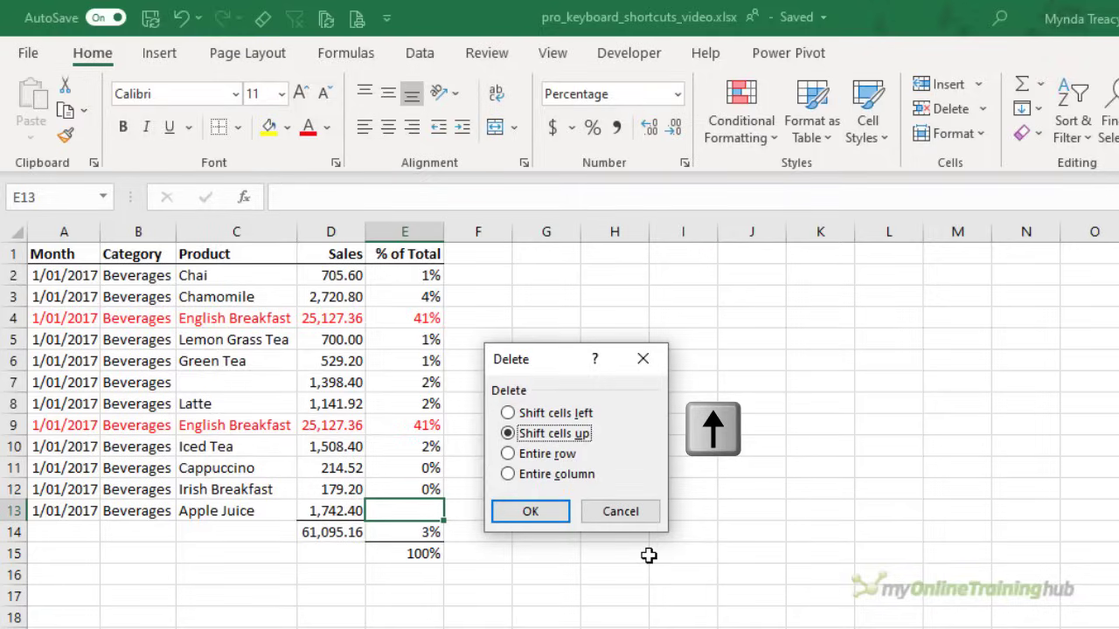
key(Return)
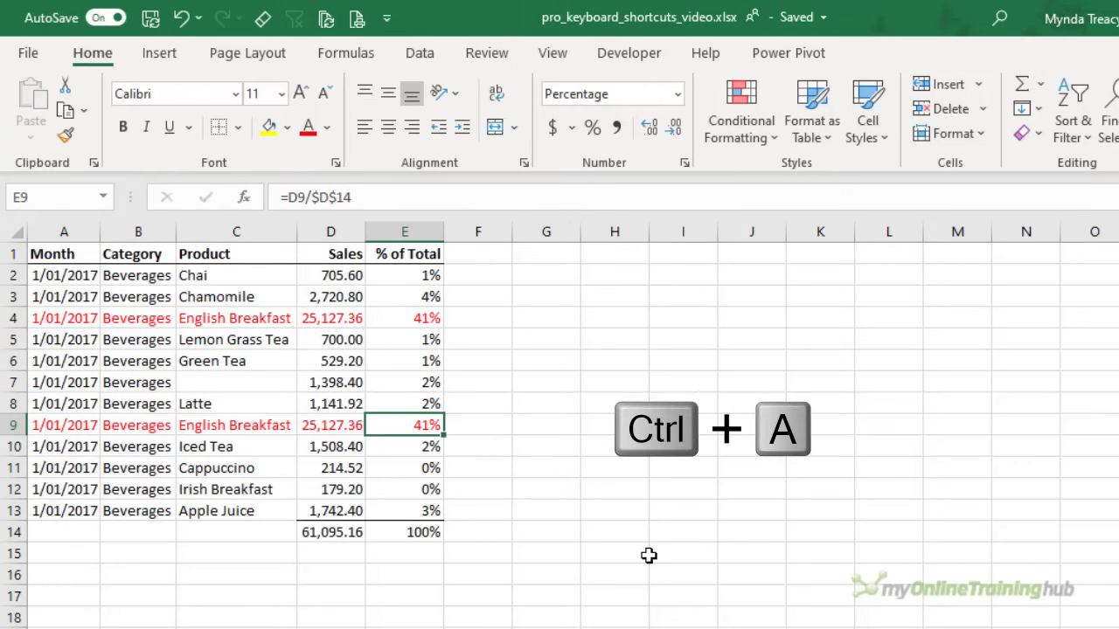
Step: Select the sales table with Ctrl+A, then clear Category cells B3:B13
key(ctrl+a)
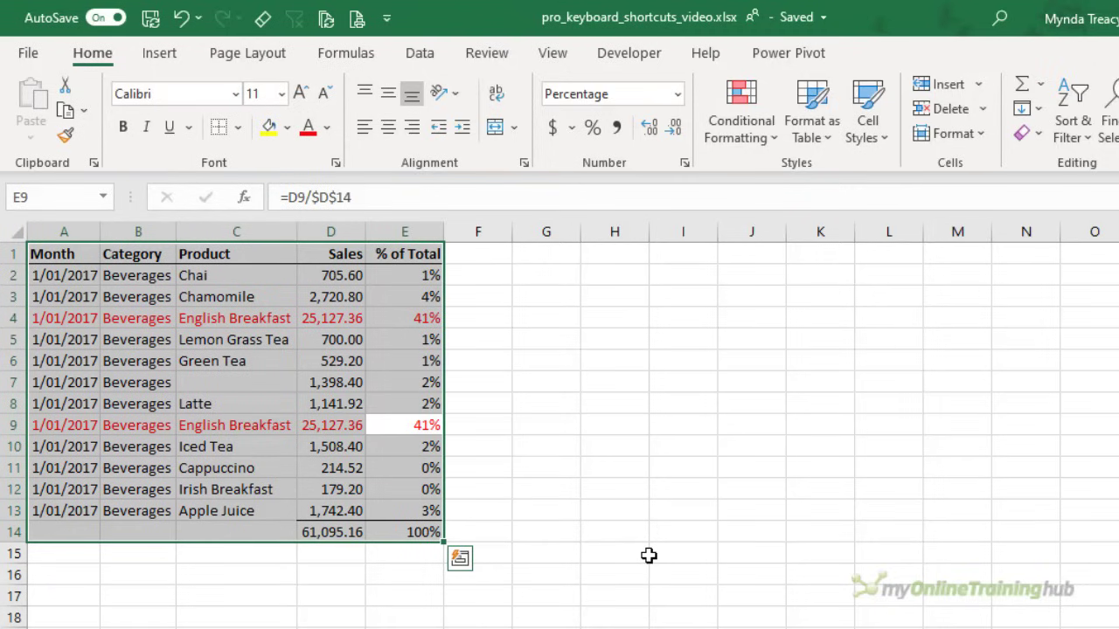
click(397, 404)
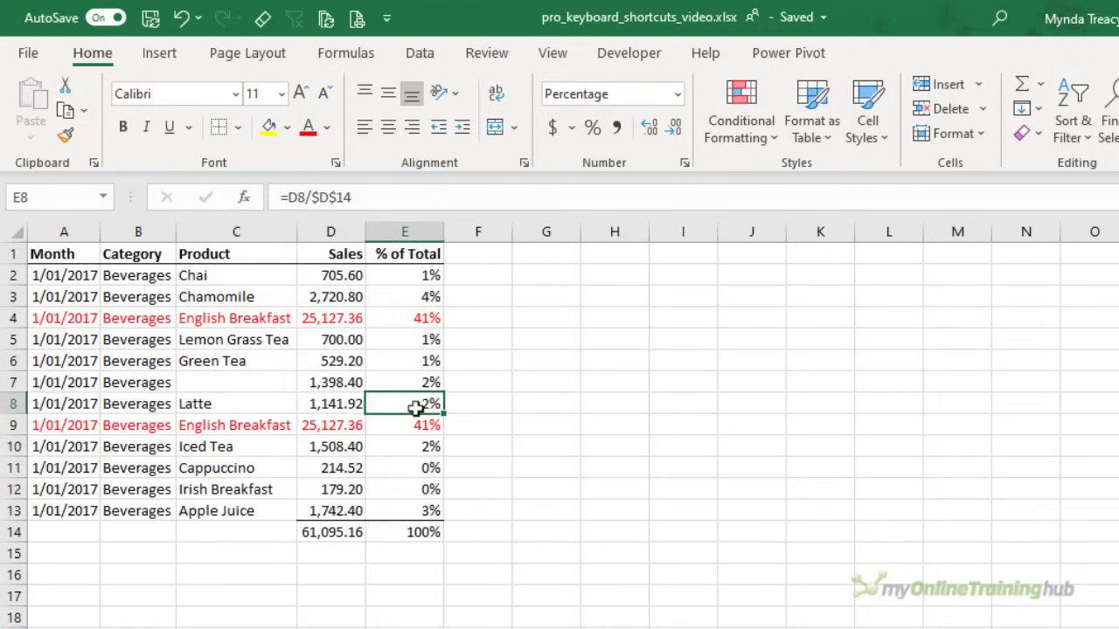
key(ctrl+a)
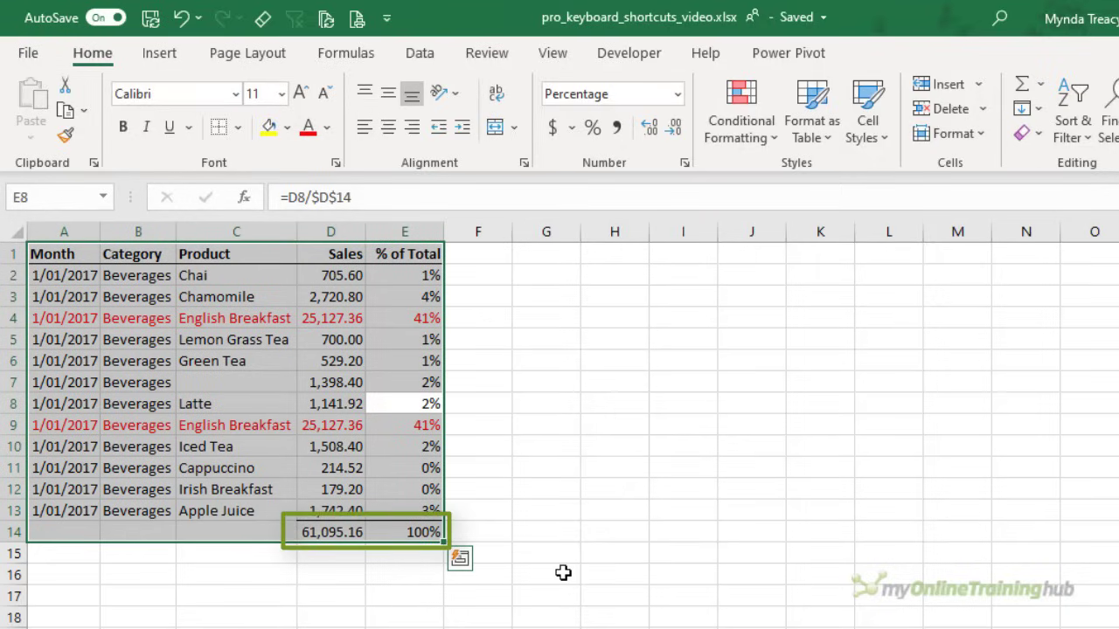
drag(153, 301, 155, 512)
key(Delete)
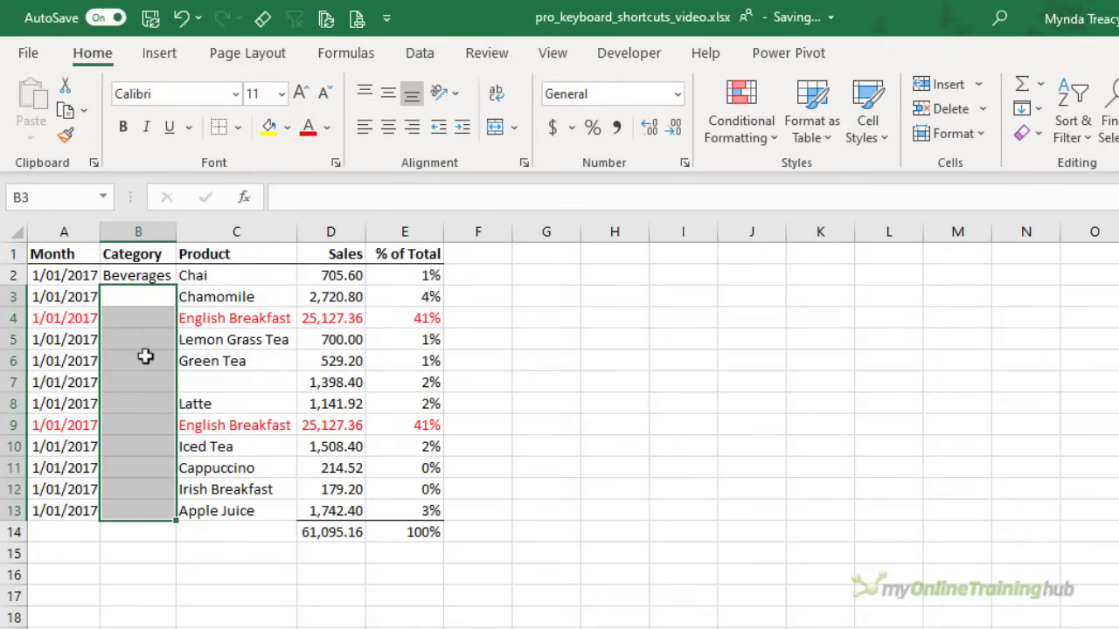
Step: From A2, press Ctrl+A twice to select the table, then the whole worksheet
click(63, 278)
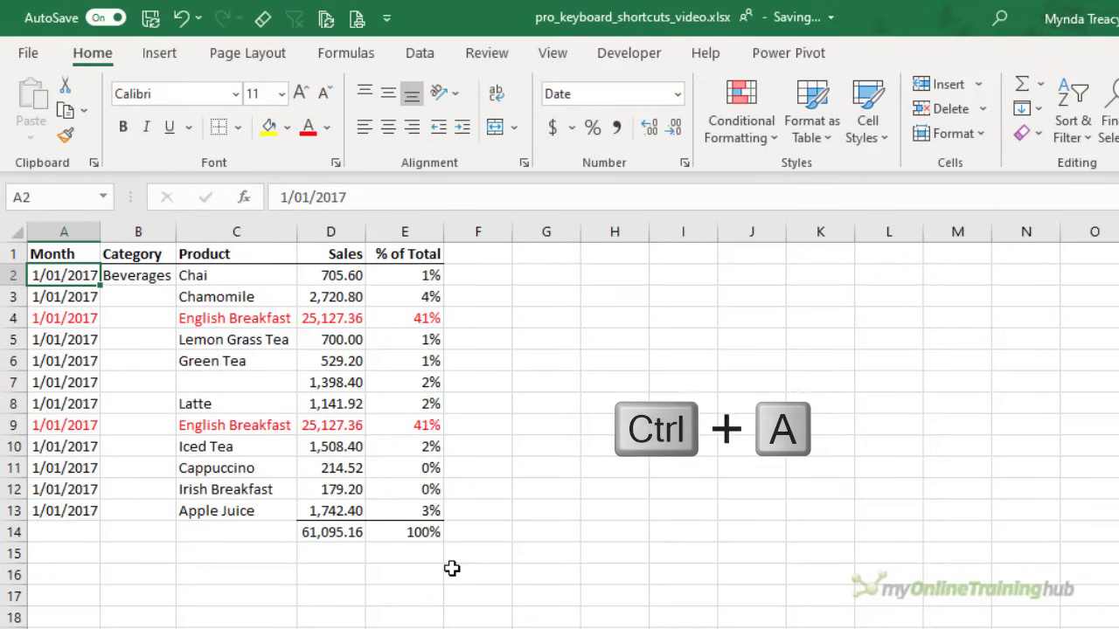
key(ctrl+a)
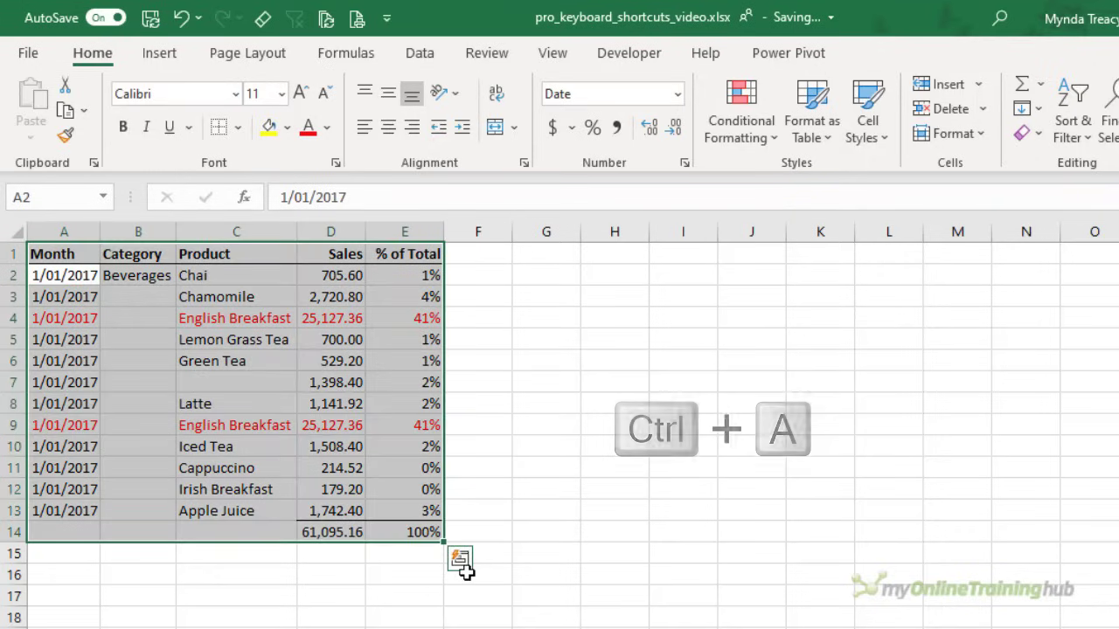
key(ctrl+a)
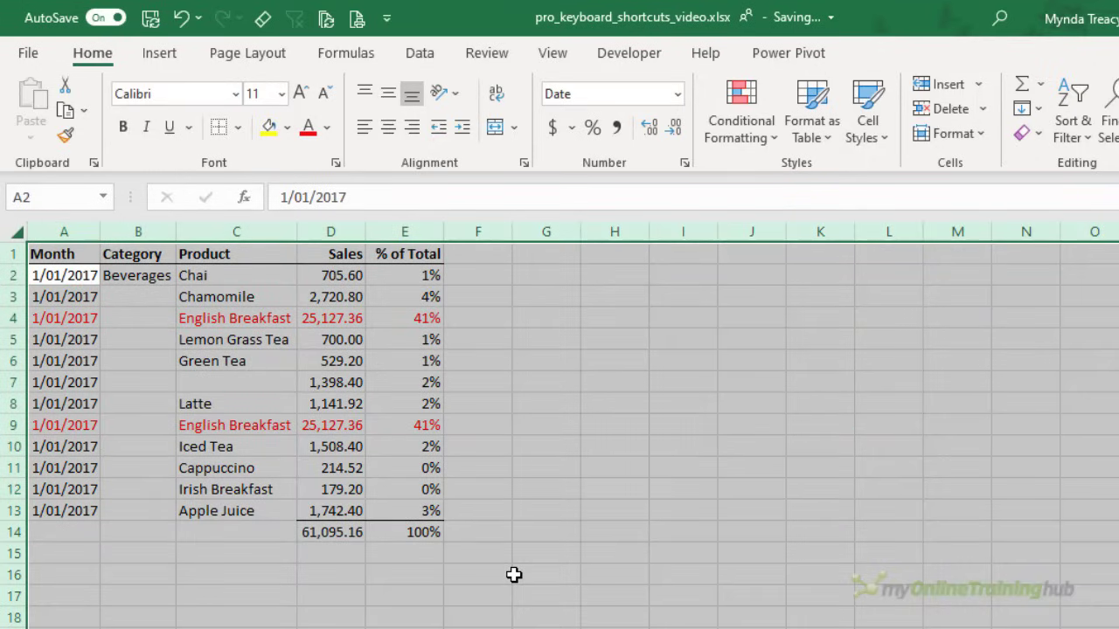
Step: Clear the Lemon Grass Tea row, test Ctrl+A from A2, then undo the clear
key(ctrl+Home)
drag(64, 339, 428, 340)
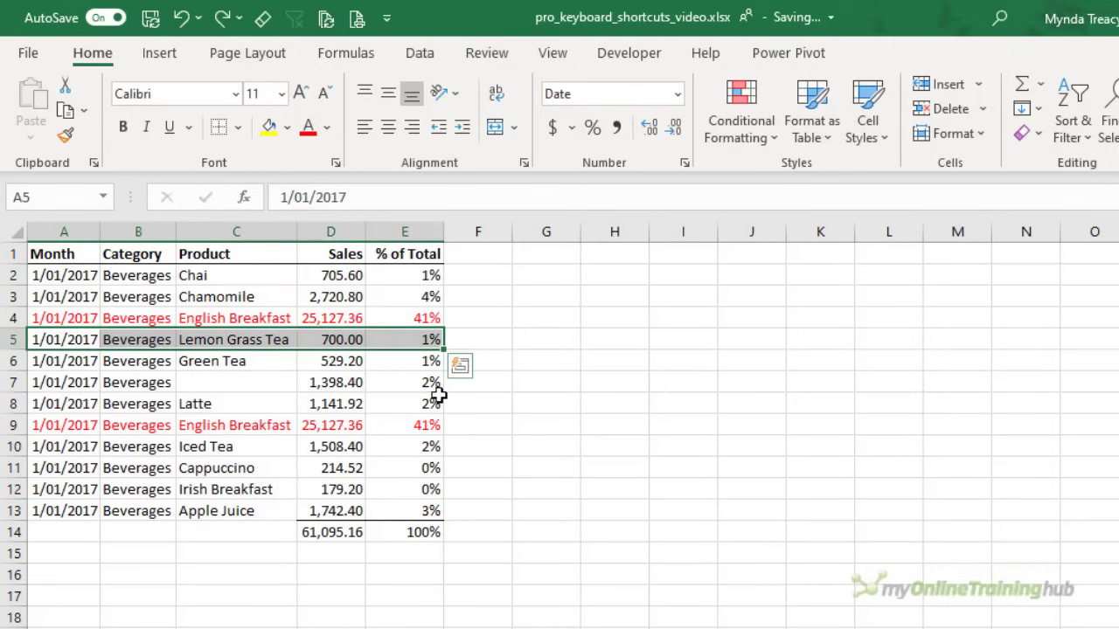
key(Delete)
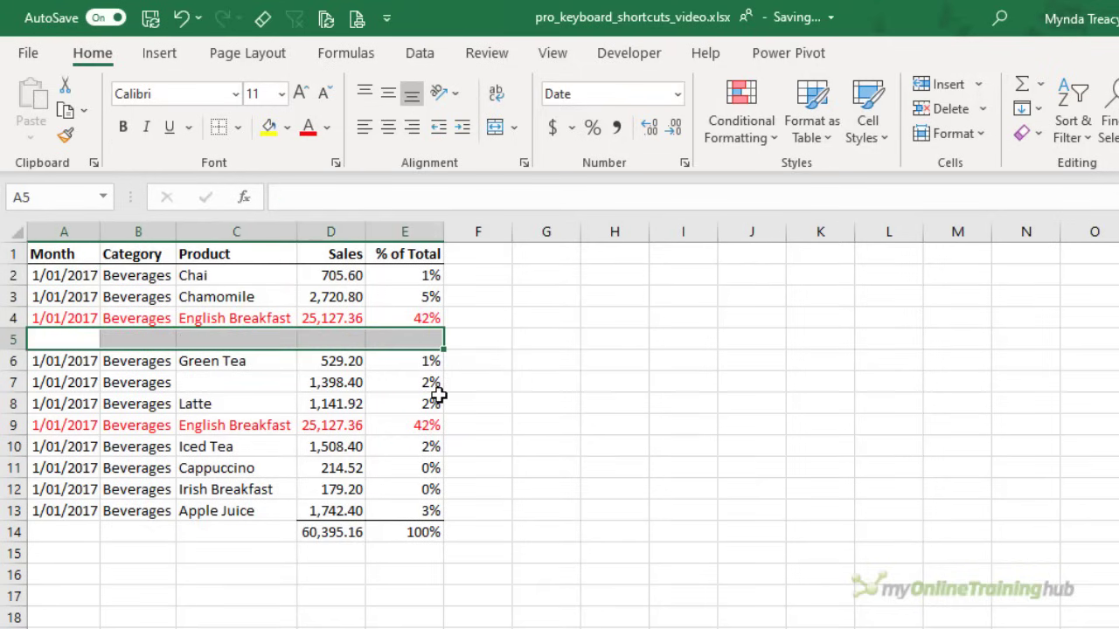
click(89, 275)
key(ctrl+a)
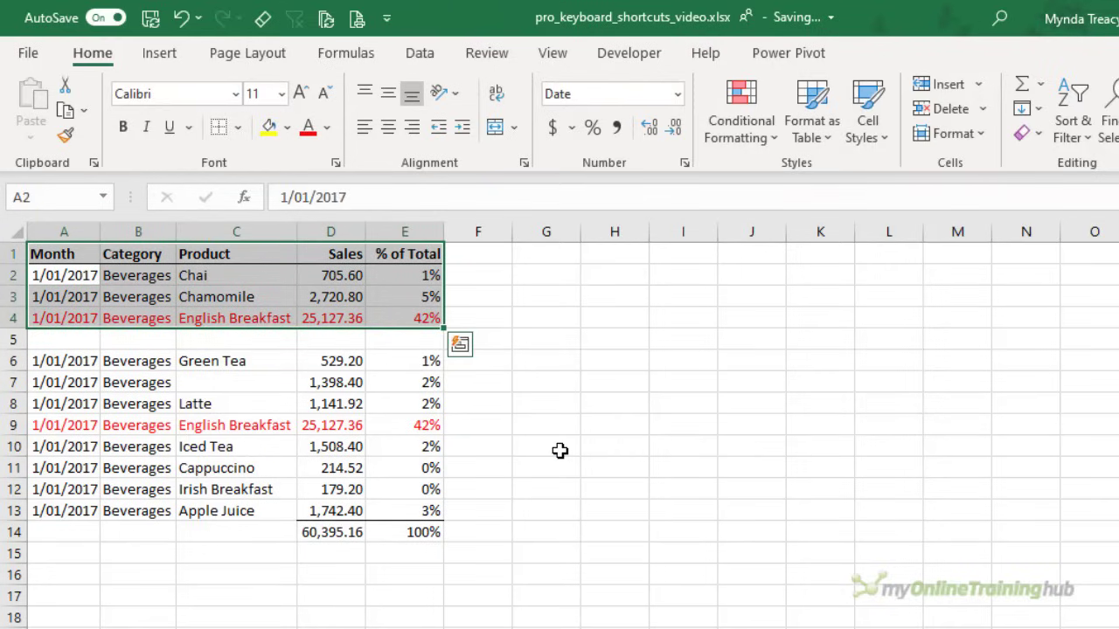
key(ctrl+z)
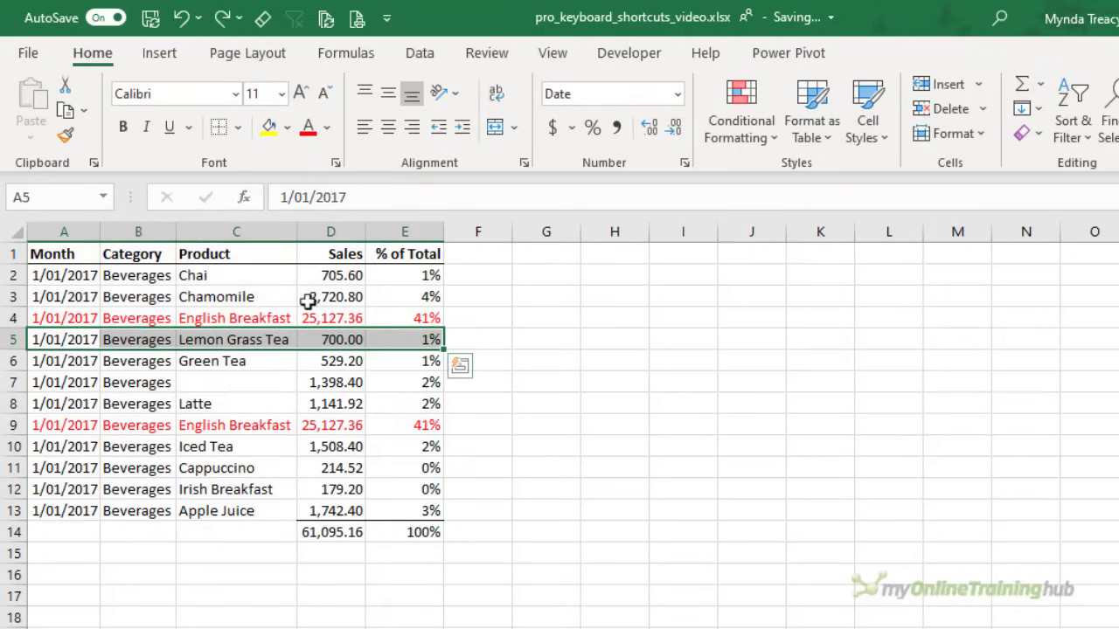
Step: Clear the Product column, test Ctrl+A from A1, then undo the clear
drag(236, 255, 268, 515)
key(Delete)
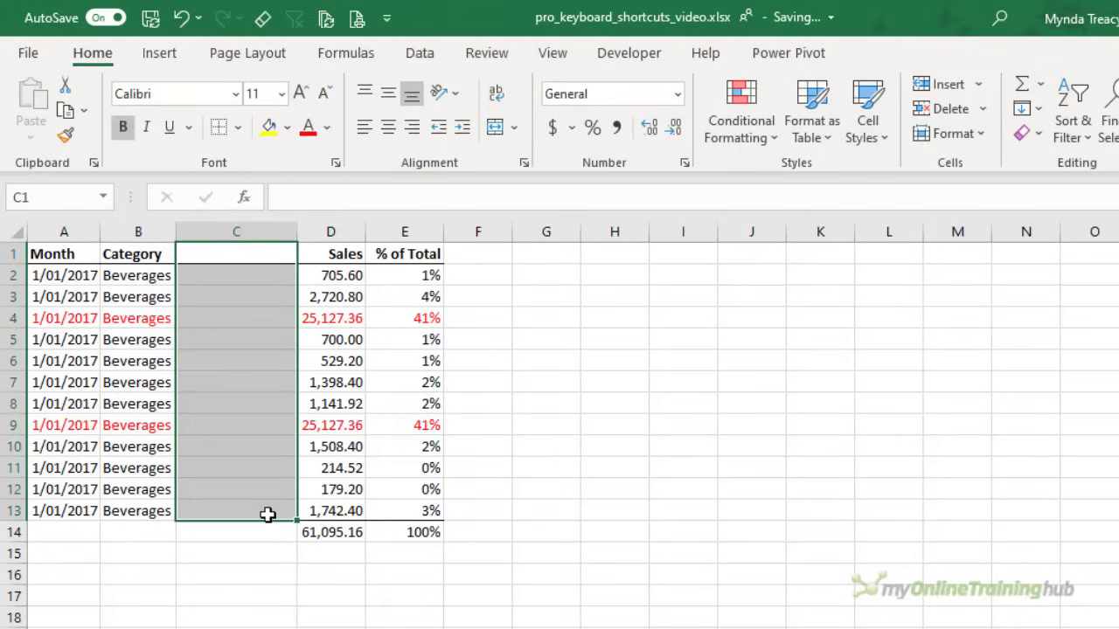
click(87, 254)
key(ctrl+a)
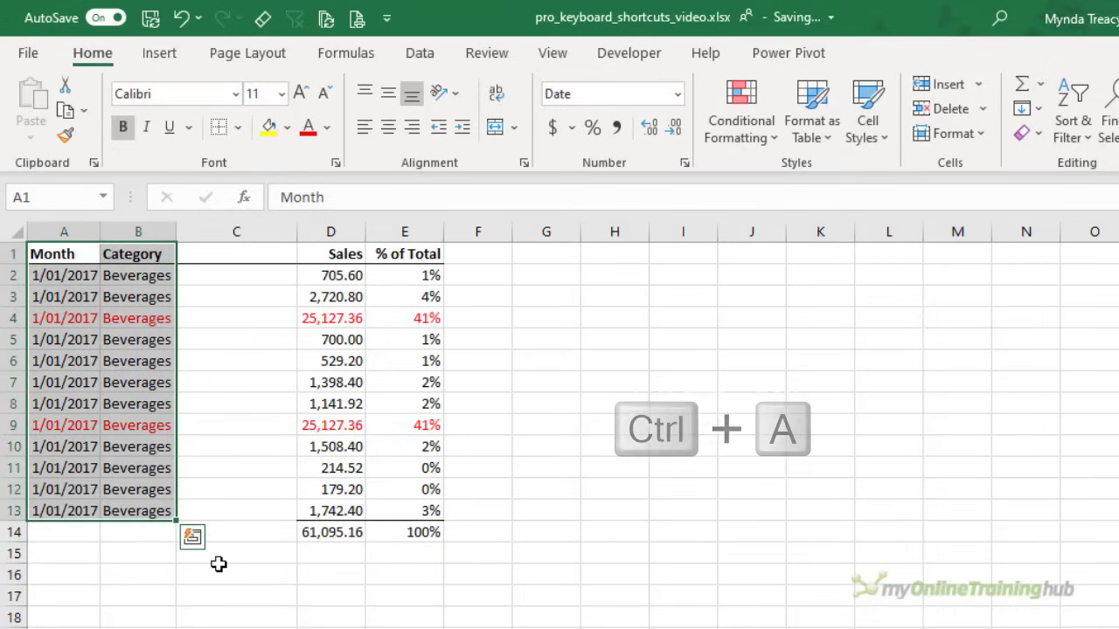
key(ctrl+z)
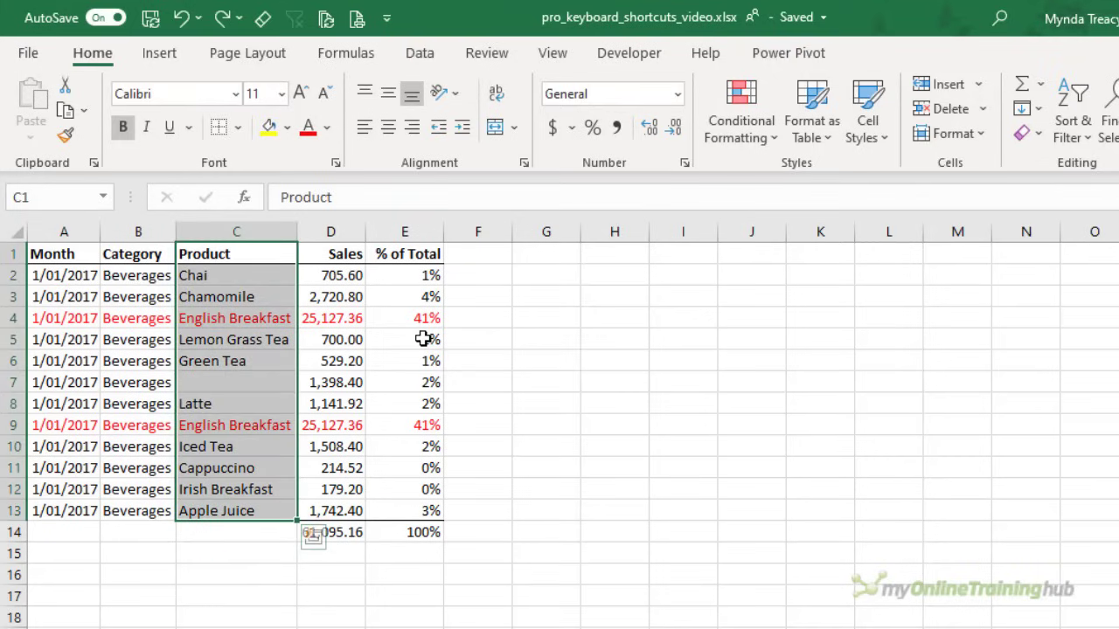
Step: Extend the selection from A1 with Ctrl+Shift+arrows, then adjust it with Shift+arrows to A1:E13
click(77, 251)
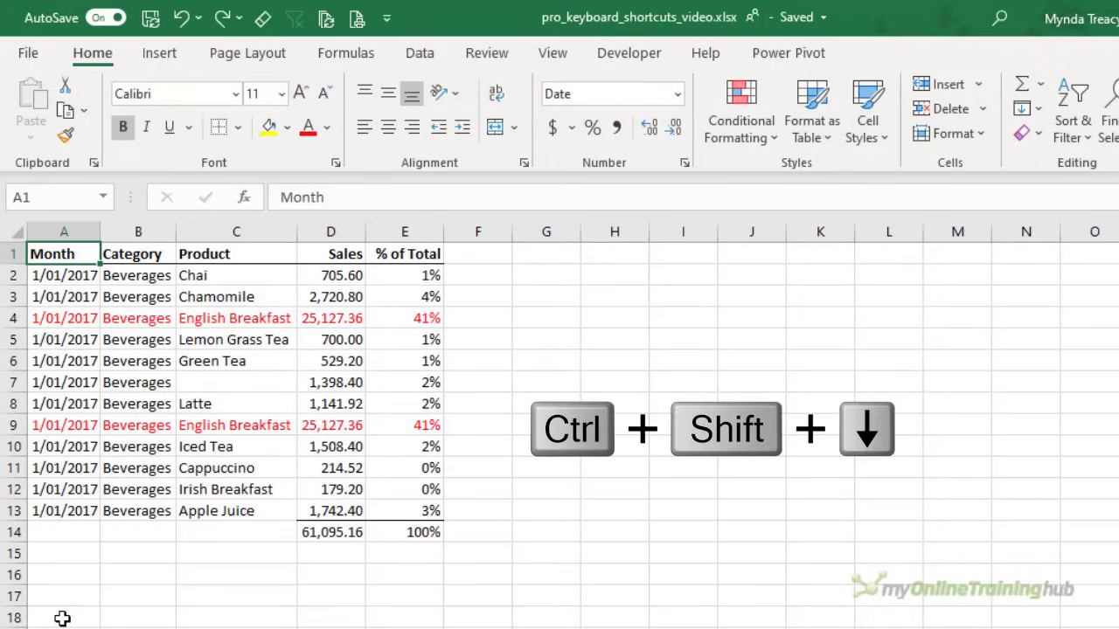
key(ctrl+shift+Down)
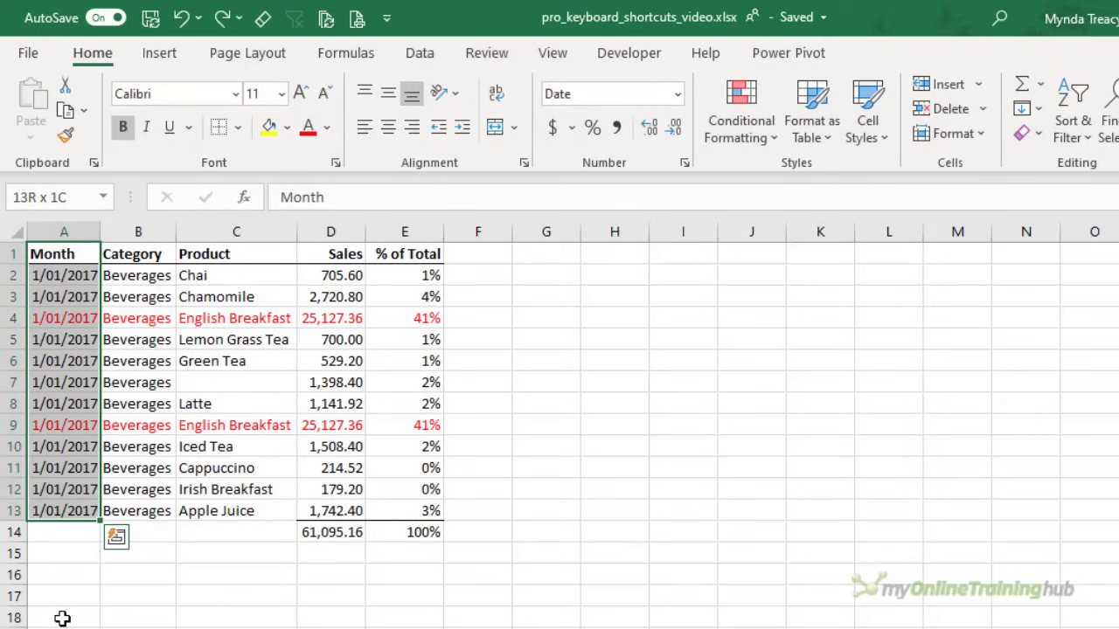
key(ctrl+shift+Right)
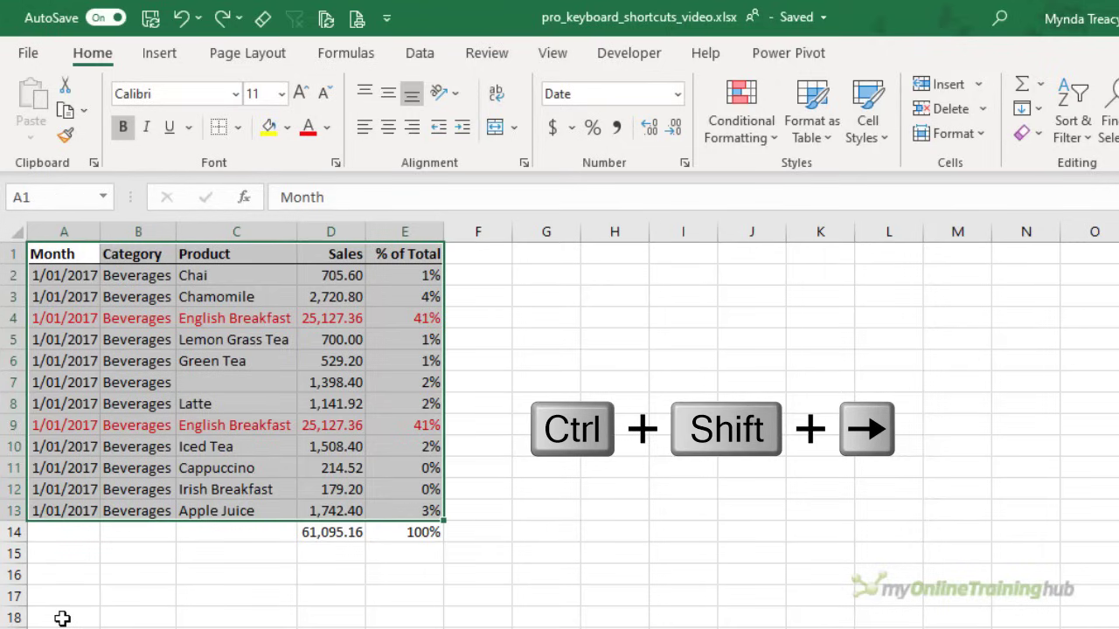
key(shift+Up)
key(shift+Up)
key(shift+Up)
key(shift+Up)
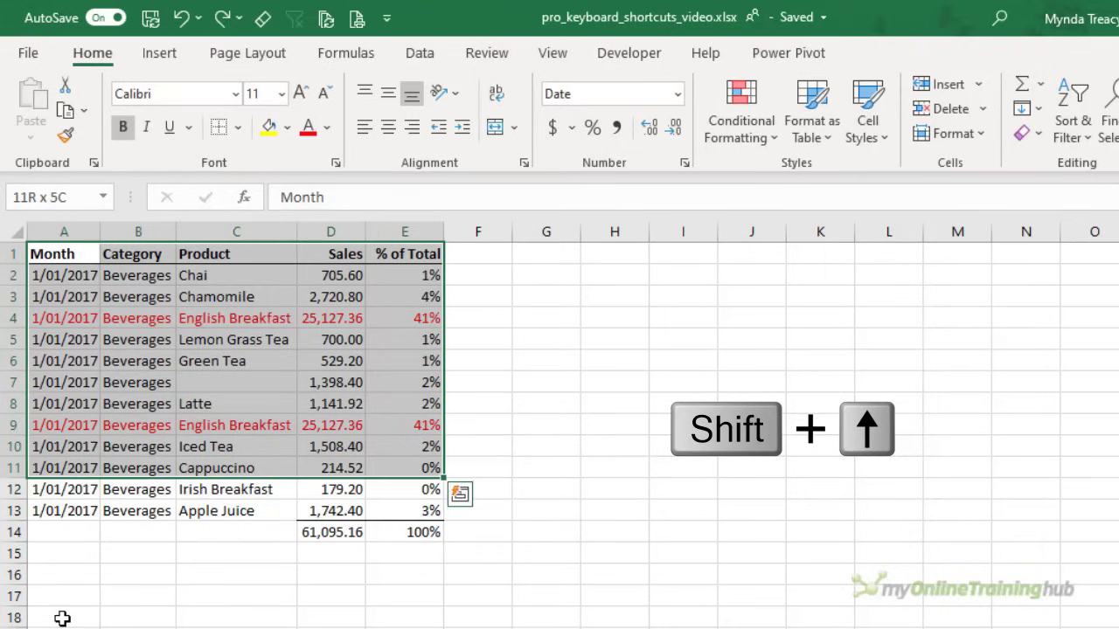
key(shift+Left)
key(shift+Left)
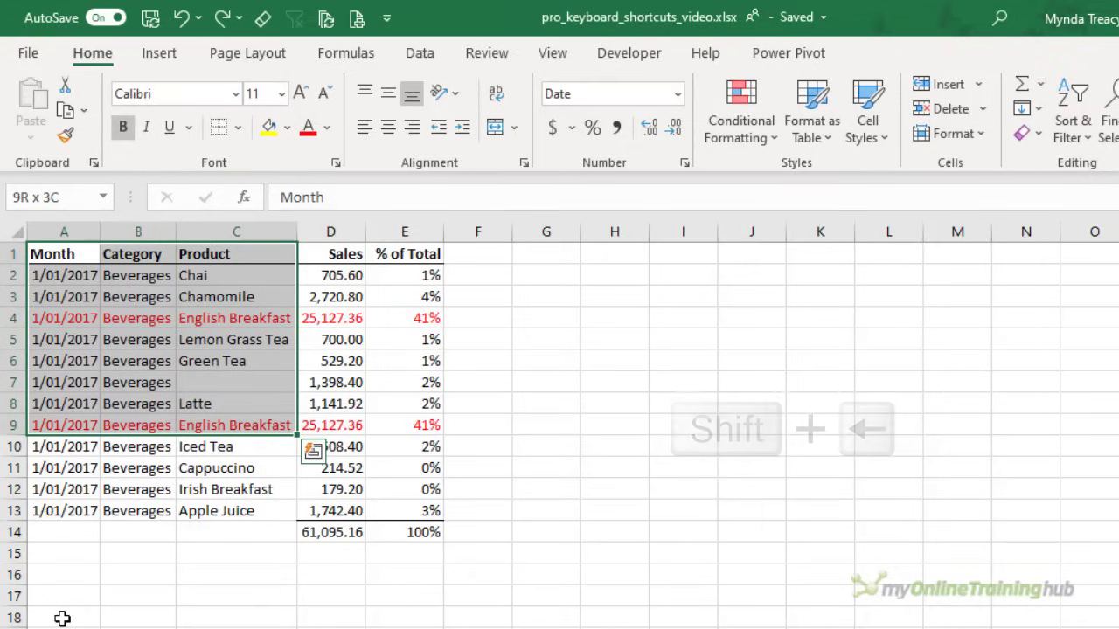
key(shift+Down)
key(shift+Down)
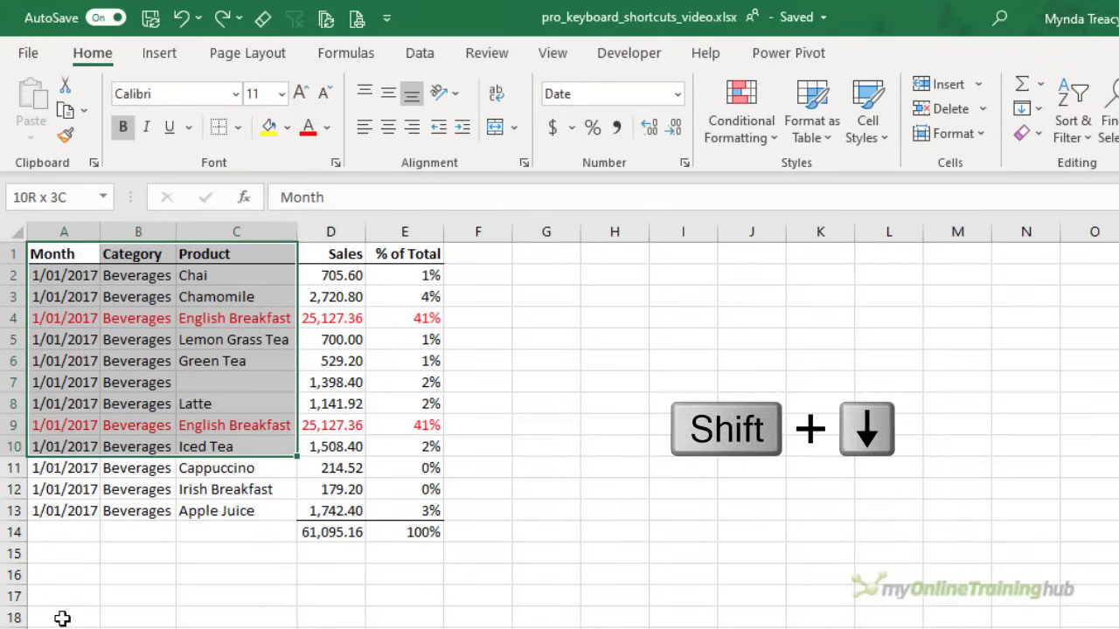
key(shift+Right)
key(shift+Right)
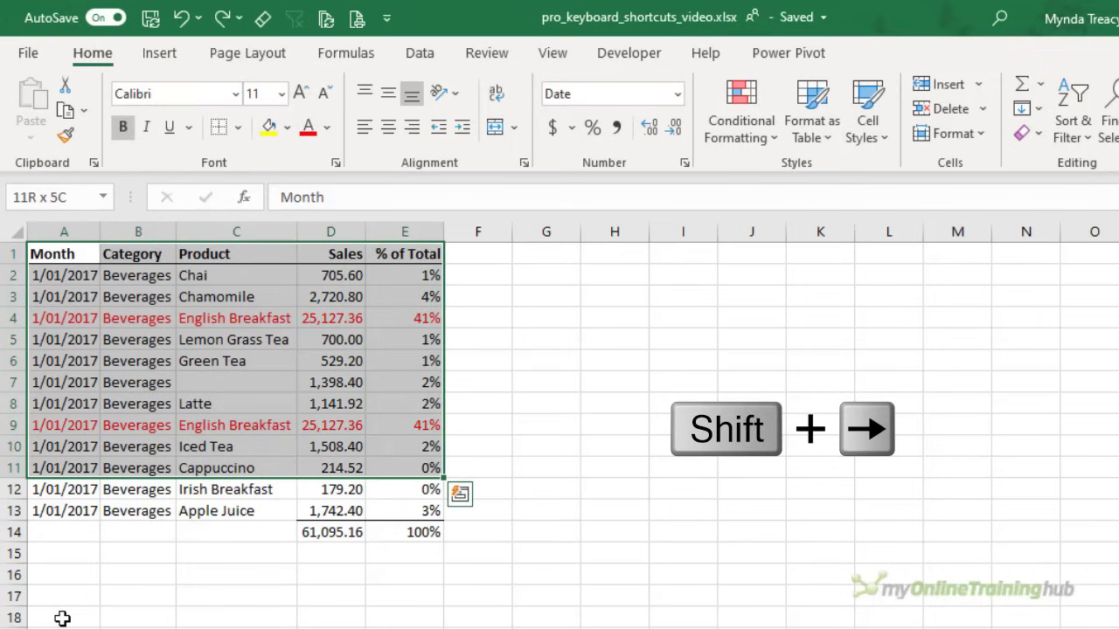
key(shift+Down)
key(shift+Down)
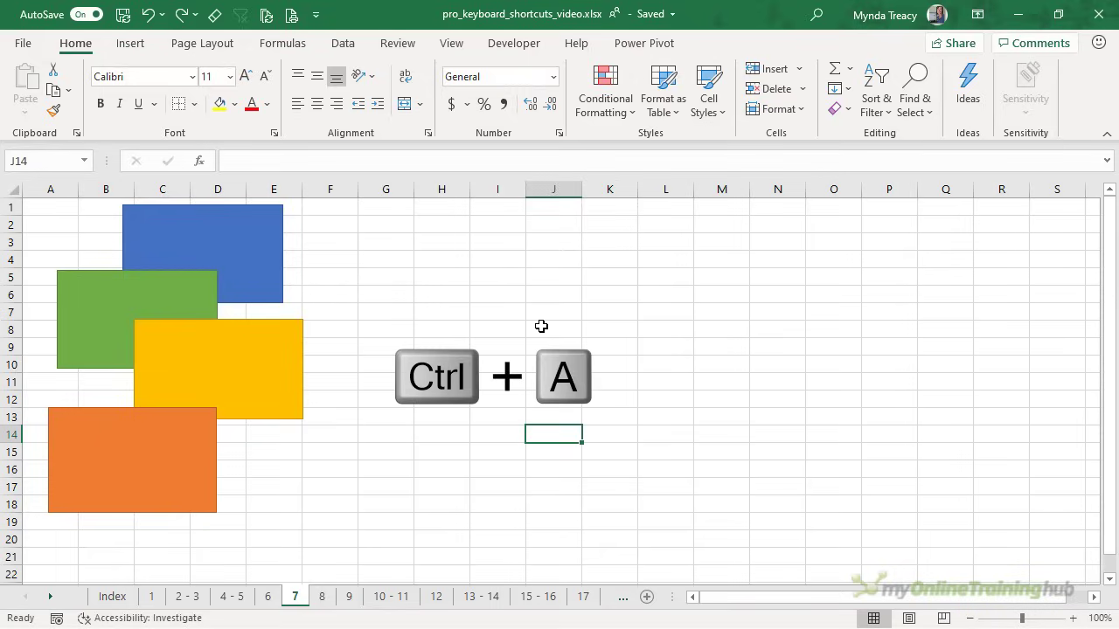
Step: Select all four rectangles from the blue one, then Shift-click to drop the yellow one
click(269, 248)
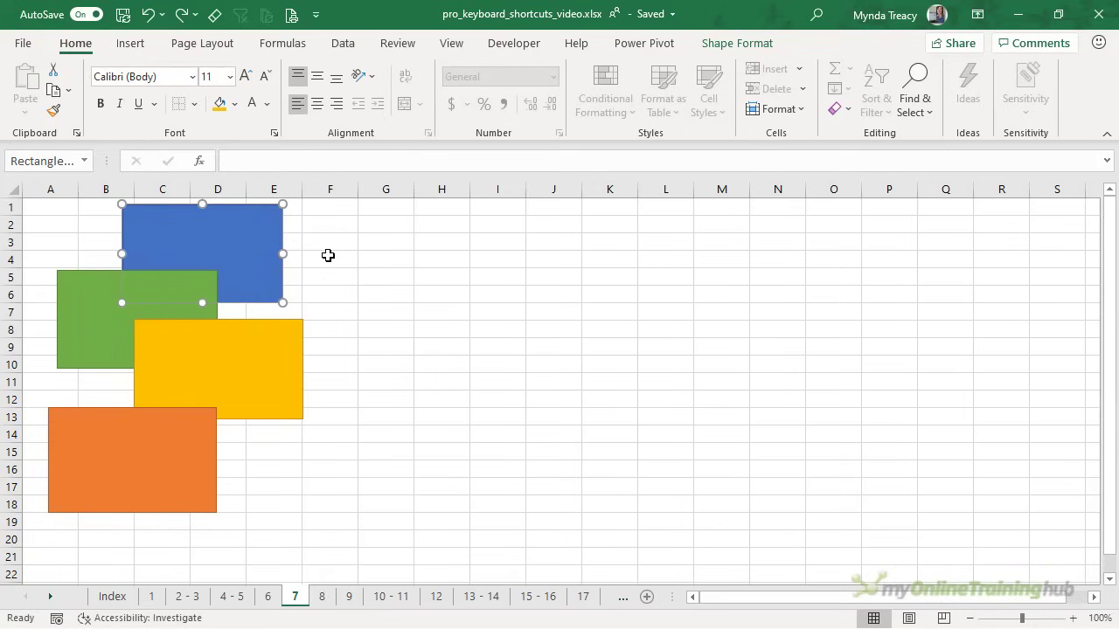
key(ctrl+a)
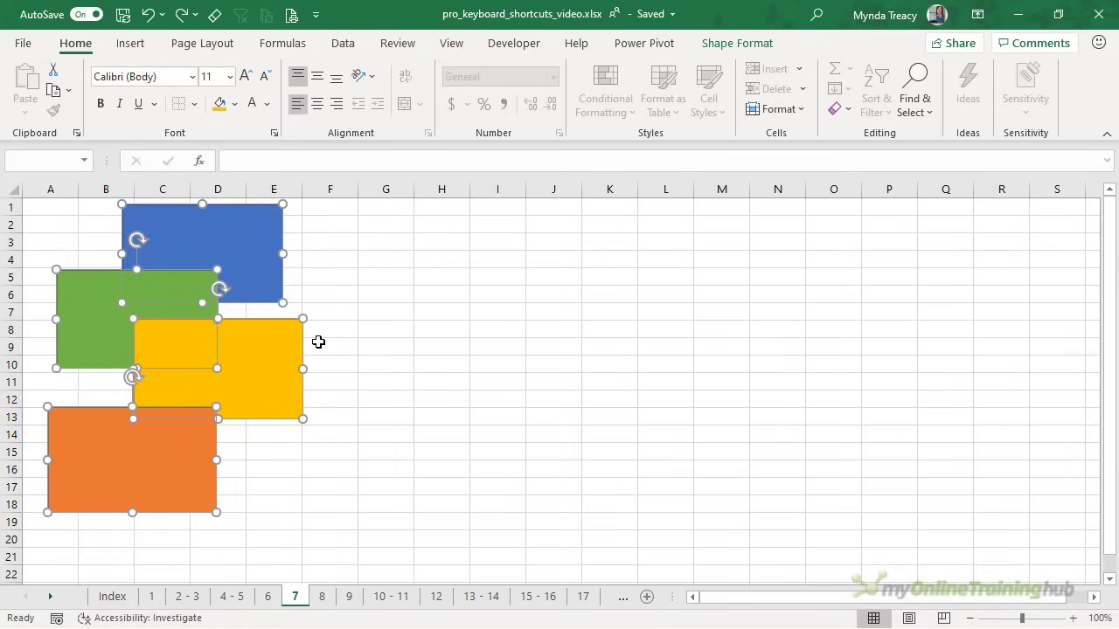
shift+click(276, 358)
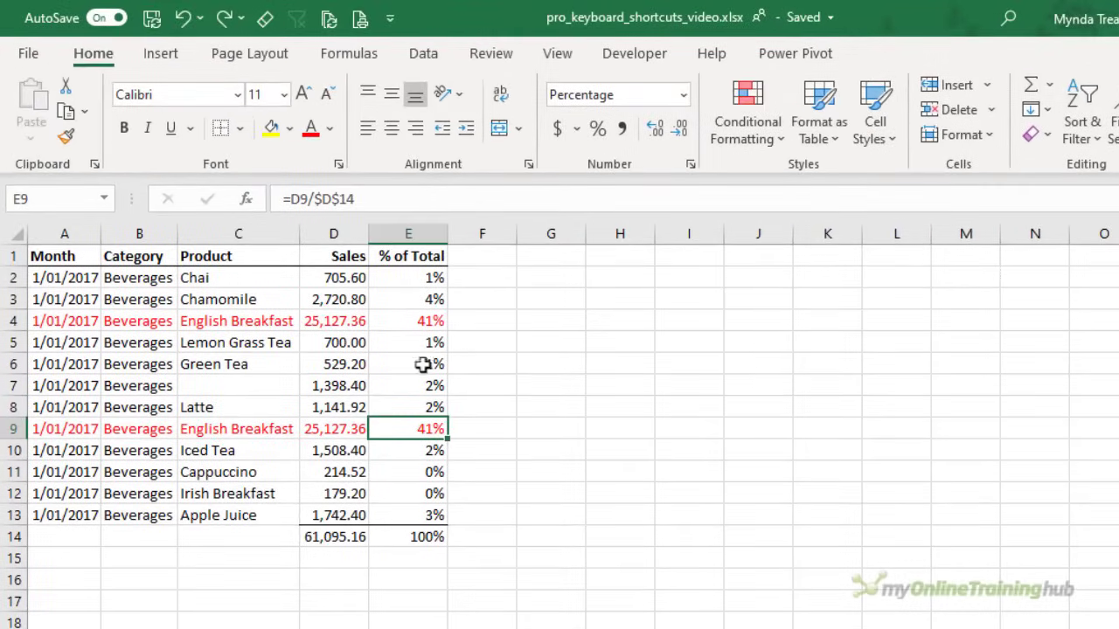
Step: Undo a stray move of the 41% value, then move the English Breakfast row A9:E9 up between rows 6 and 7
drag(440, 442, 552, 431)
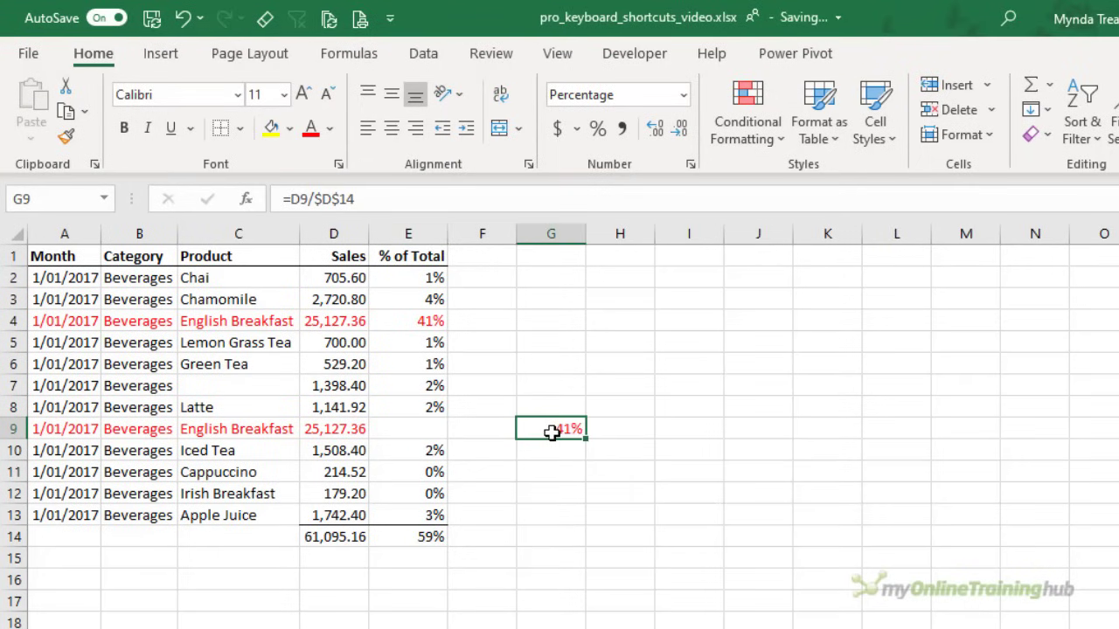
key(ctrl+z)
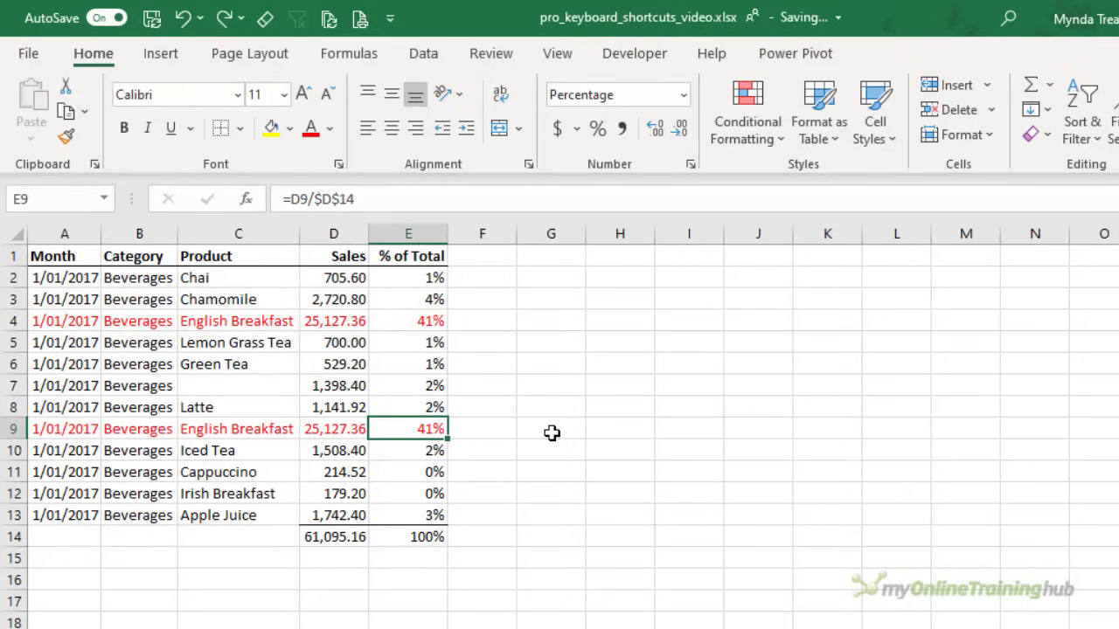
drag(419, 430, 55, 431)
drag(125, 419, 129, 402)
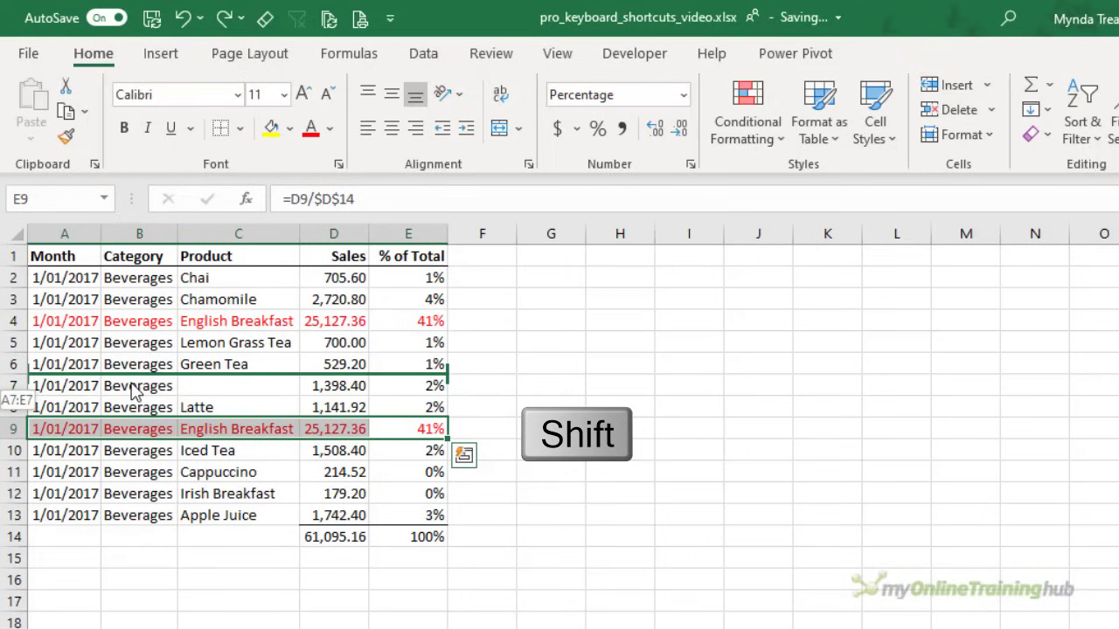
drag(132, 391, 132, 395)
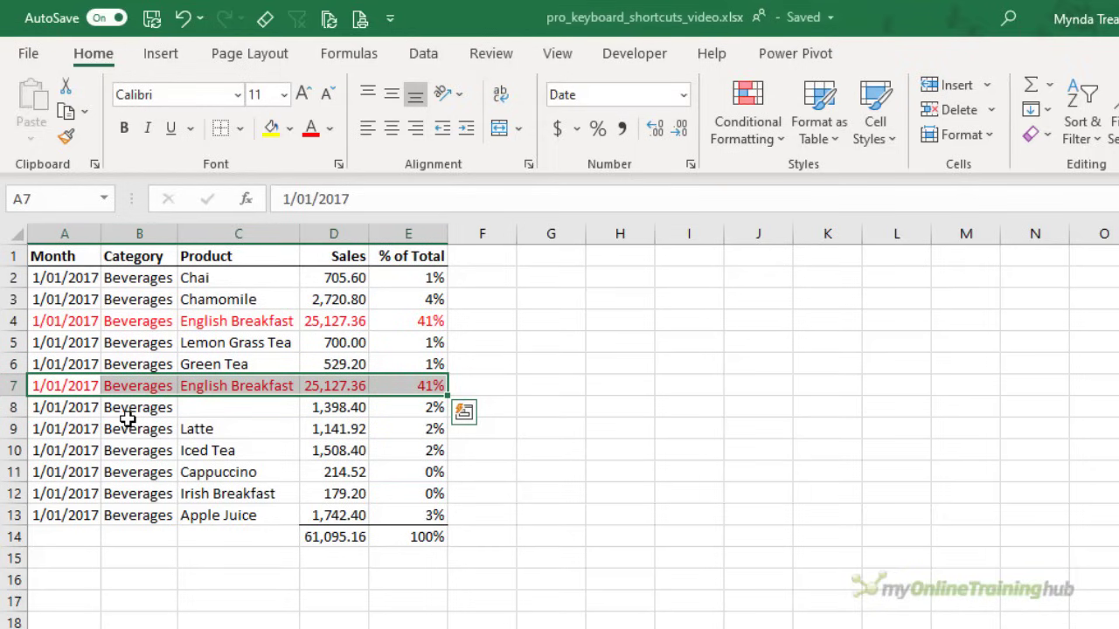
Step: Insert a copy of the English Breakfast row below row 9, raising total sales to 86,222.52
key(ctrl)
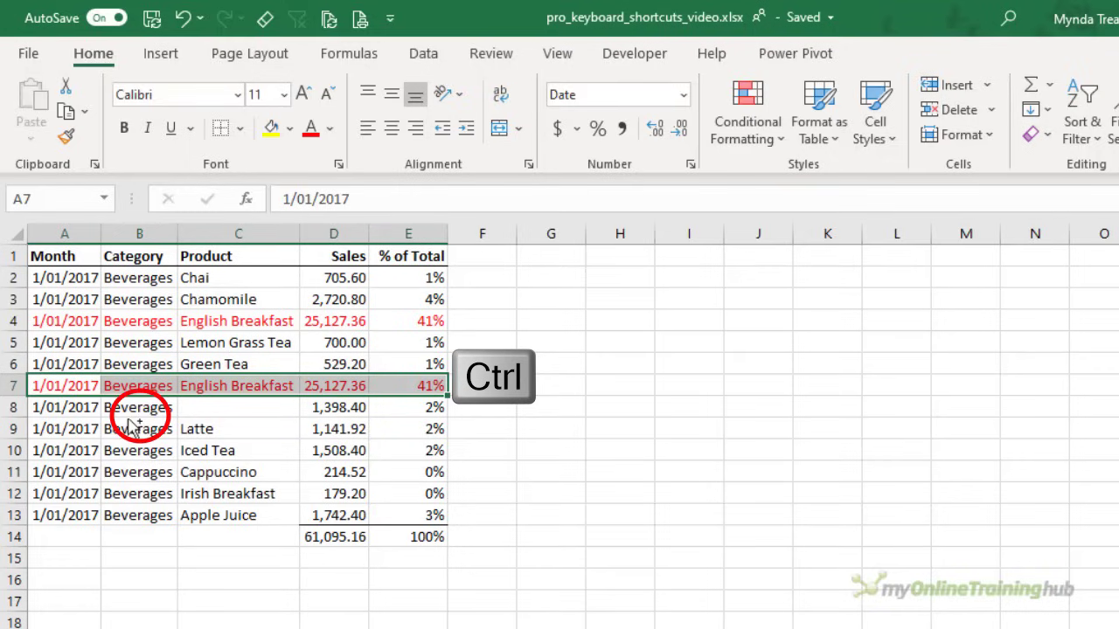
key(shift)
drag(150, 397, 154, 437)
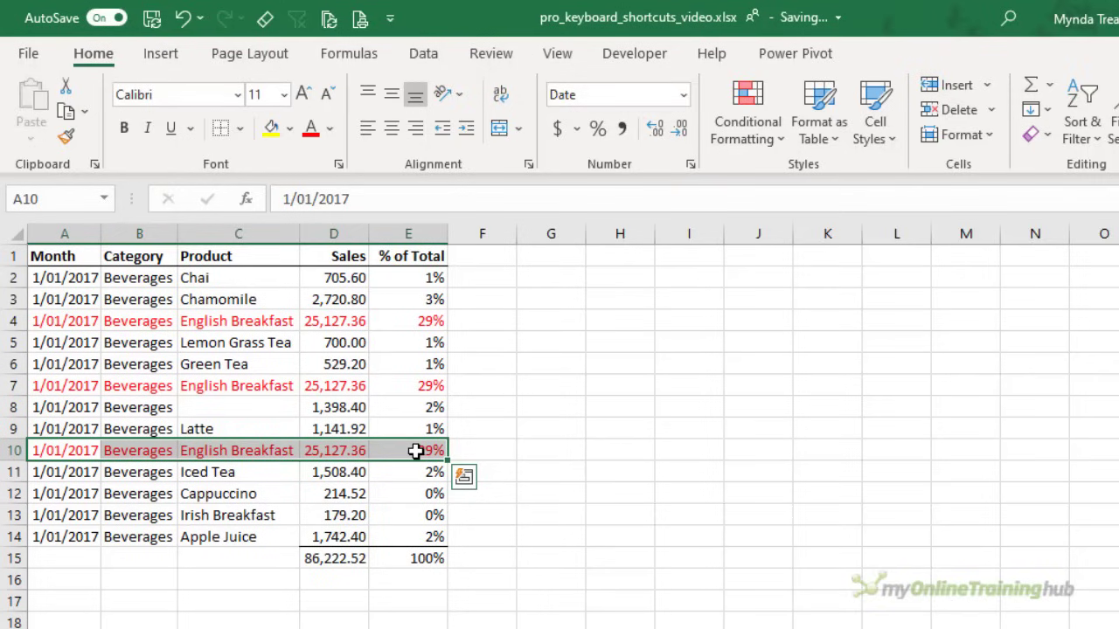
Step: Copy the Category and Product columns B:C and place the copy at D:E beside them
drag(157, 232, 223, 236)
drag(300, 294, 493, 306)
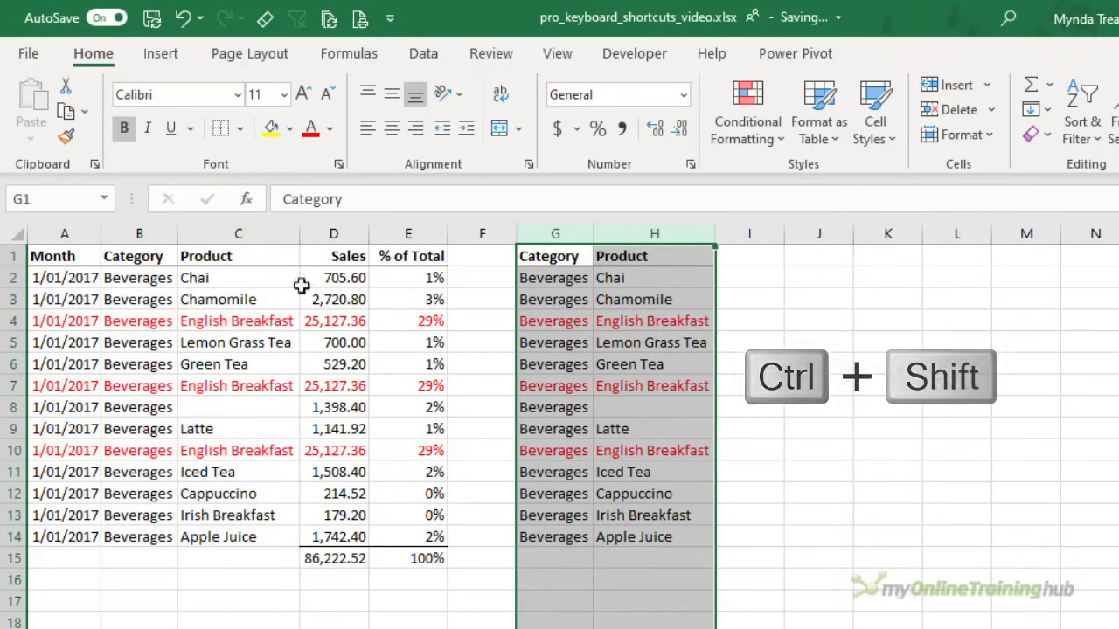
drag(521, 319, 310, 365)
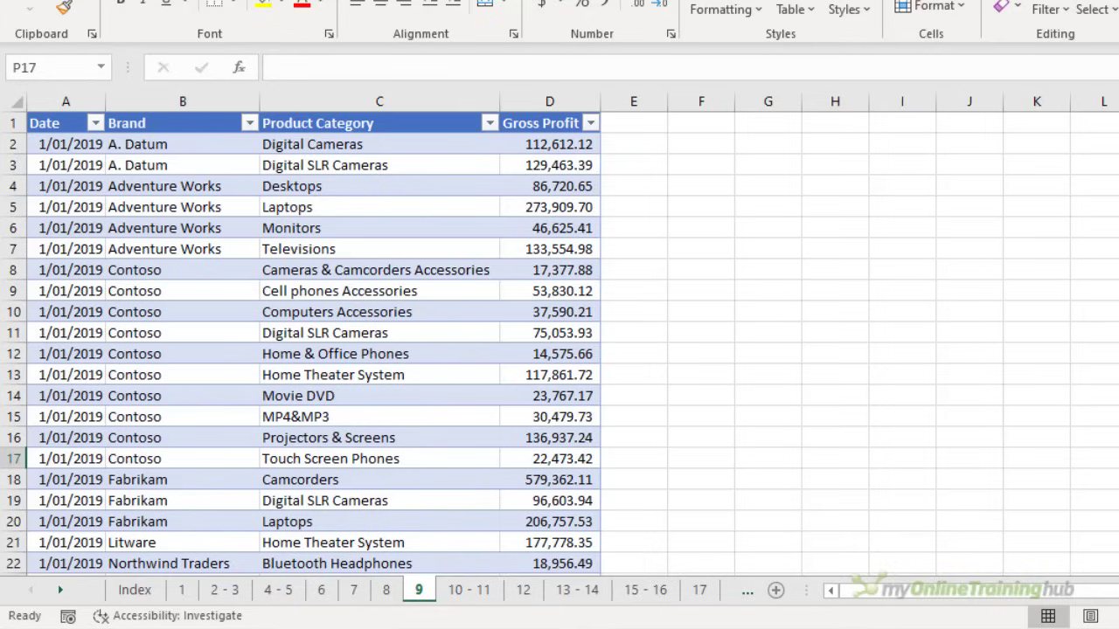
right_click(155, 183)
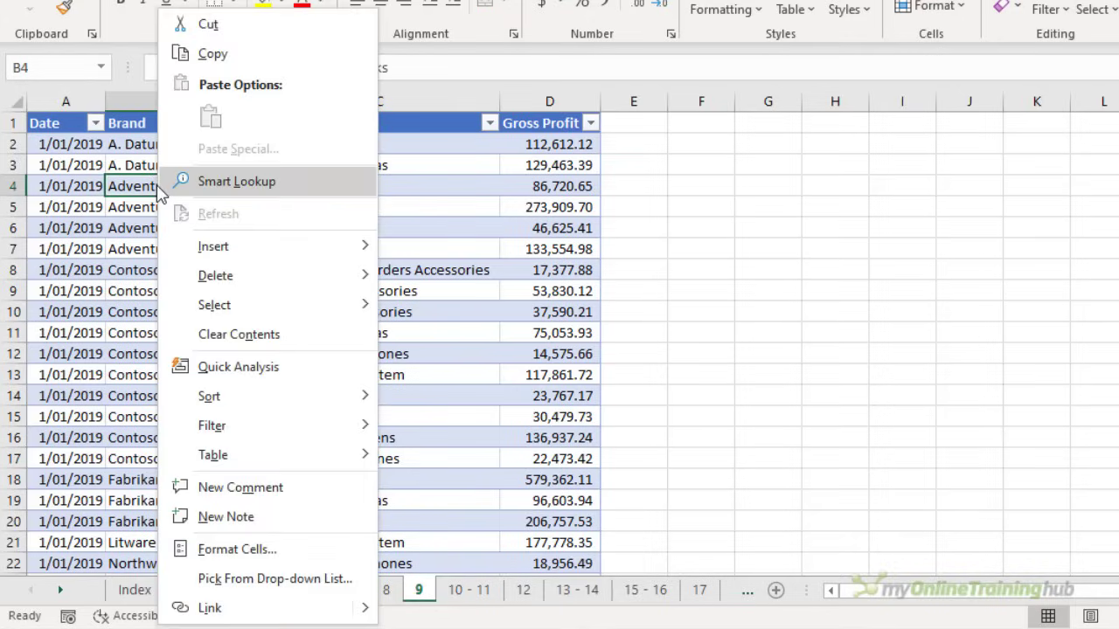
mouse_move(320, 421)
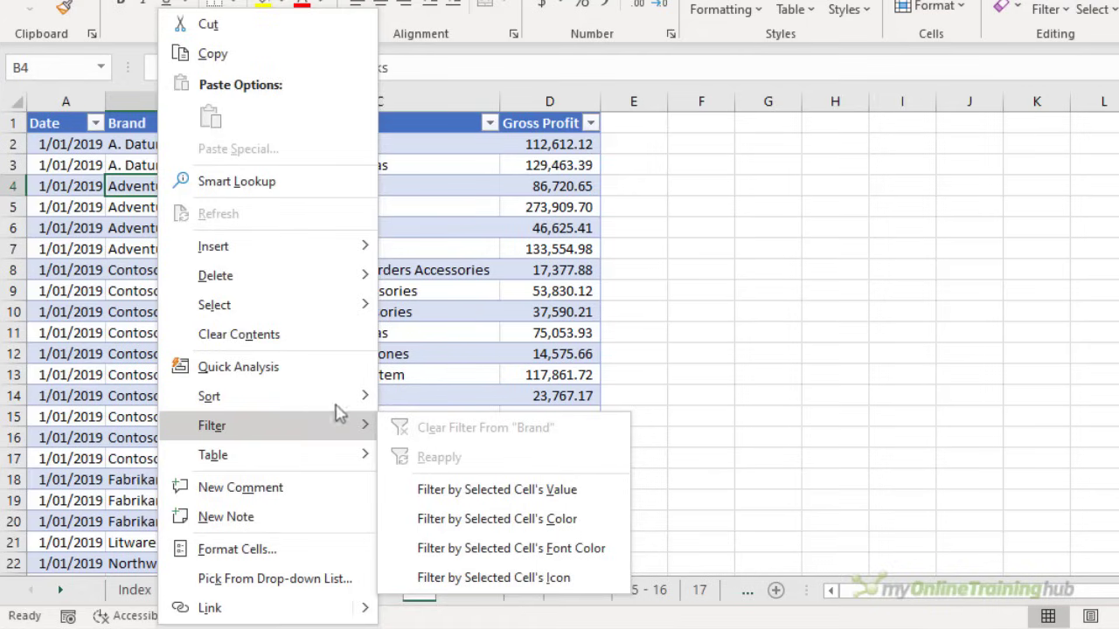
click(504, 493)
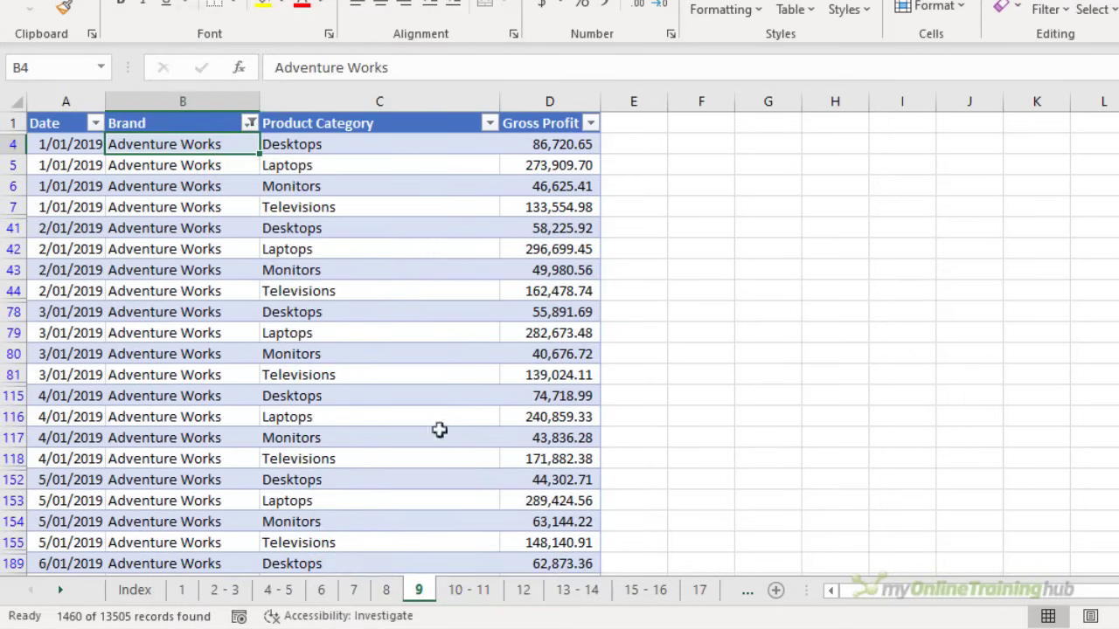
scroll(218, 215, down, 8)
scroll(218, 215, up, 8)
key(ctrl+z)
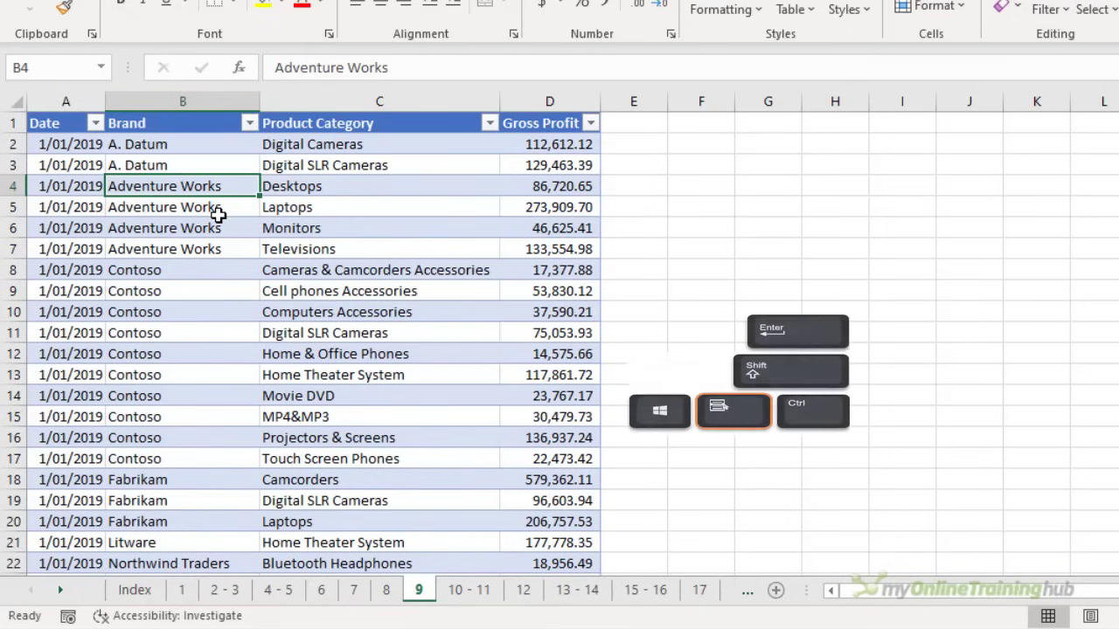
Step: Filter by cell B4's value, Adventure Works, via the Menu key shortcut E, V
key(Menu)
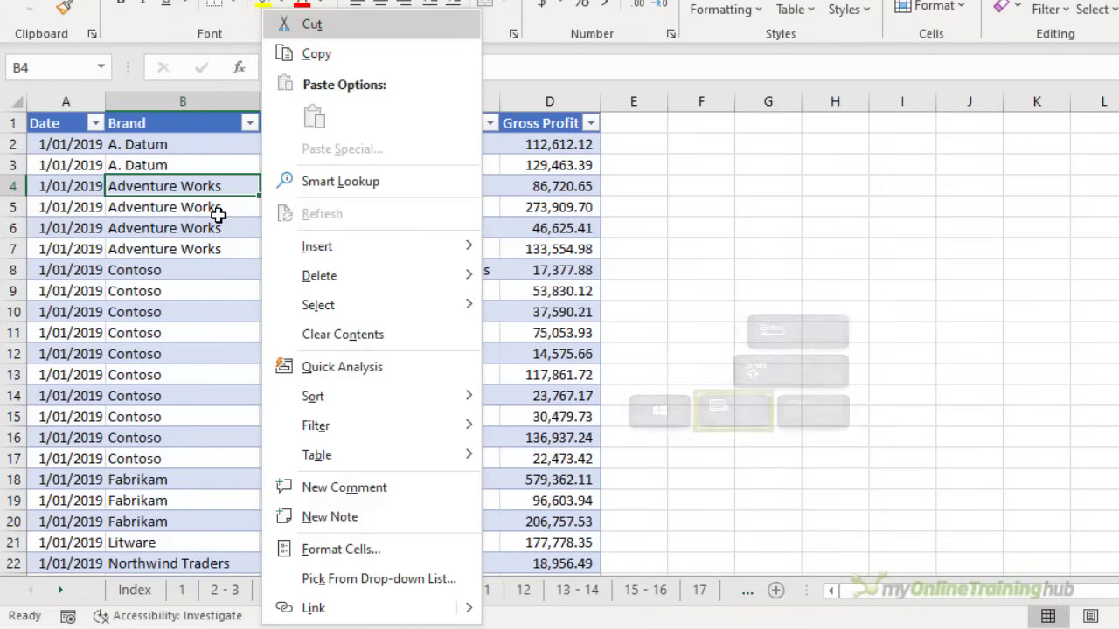
key(e)
key(v)
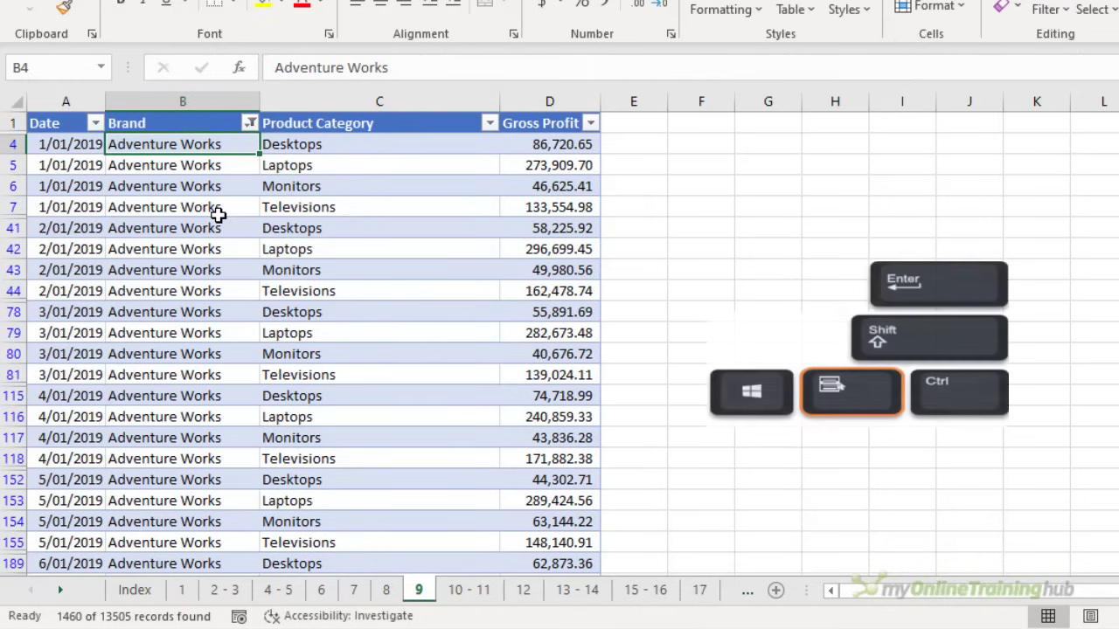
key(Menu)
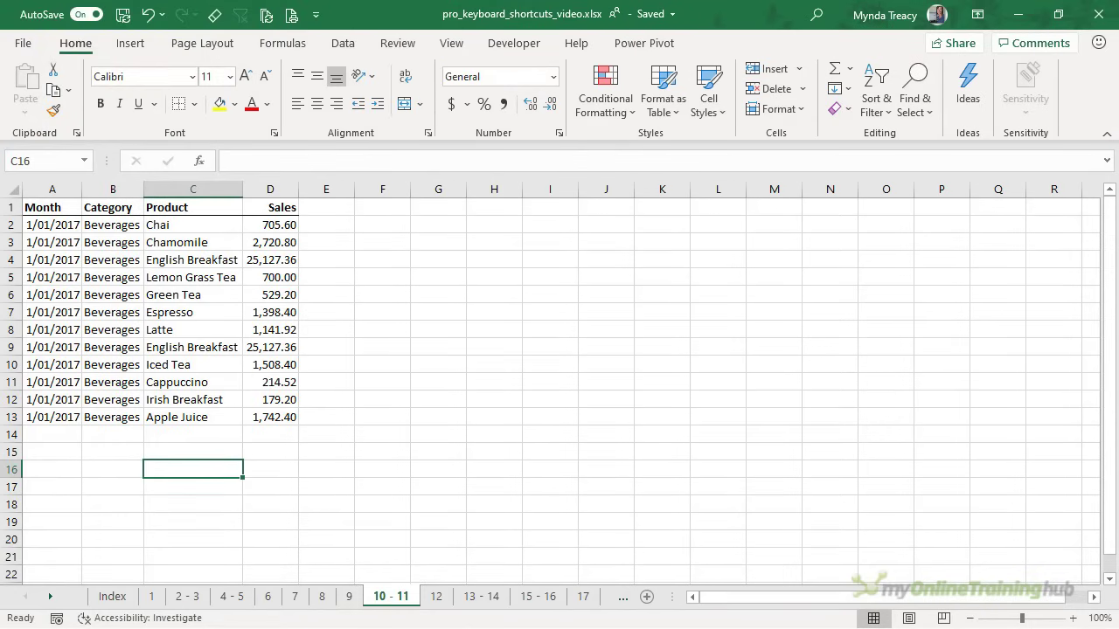
Step: Cycle through Book3 and Book5 with Ctrl+Tab, then back with Ctrl+Shift+Tab to sheet 10 - 11
key(ctrl+Tab)
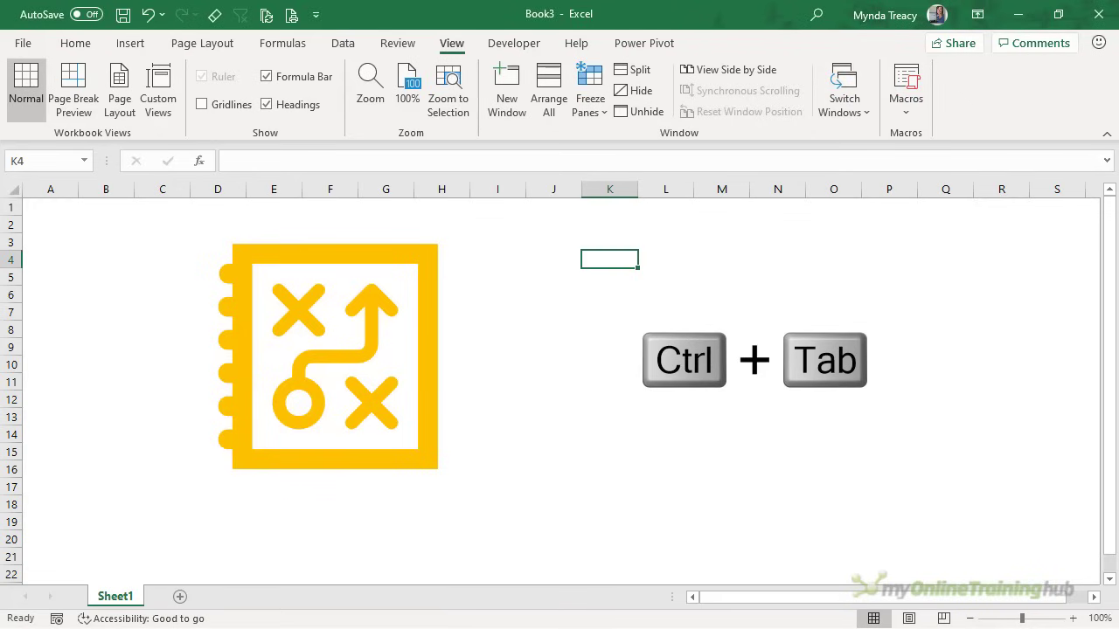
key(ctrl+Tab)
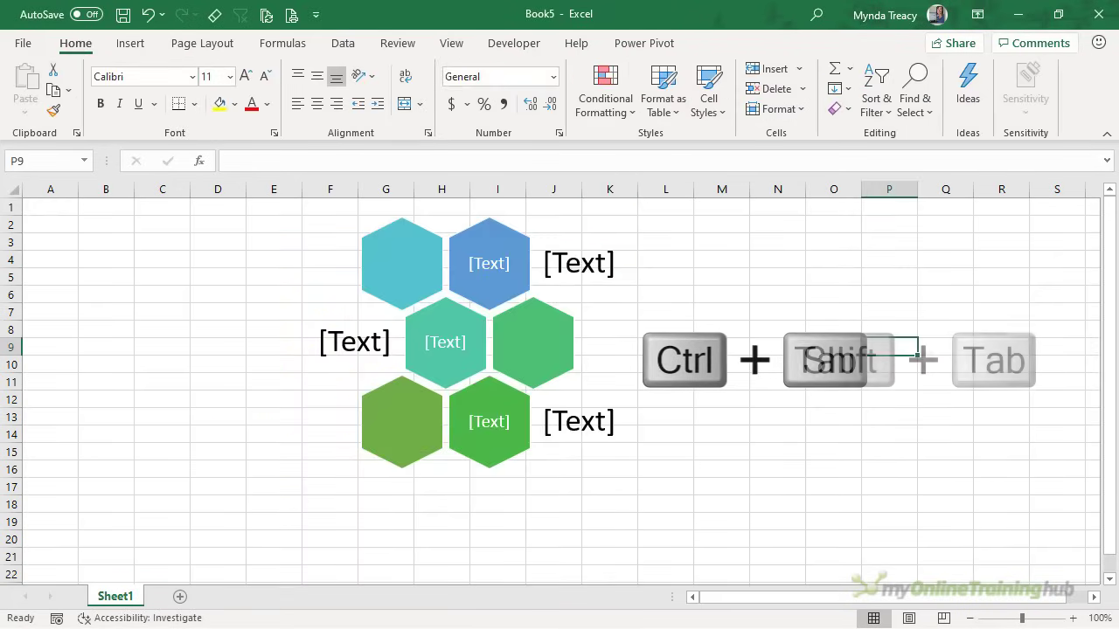
key(ctrl+shift+Tab)
key(ctrl+shift+Tab)
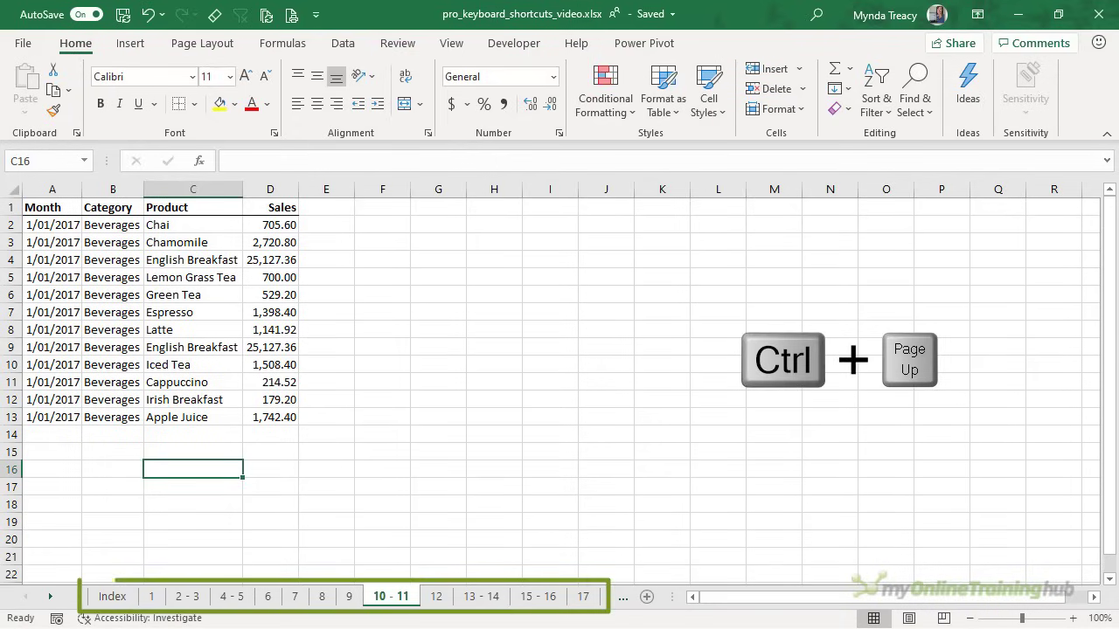
Step: Step forward and back through the sheet tabs with Ctrl+Page Down/Up until sheet 12 is active
key(ctrl+Page_Down)
key(ctrl+Page_Down)
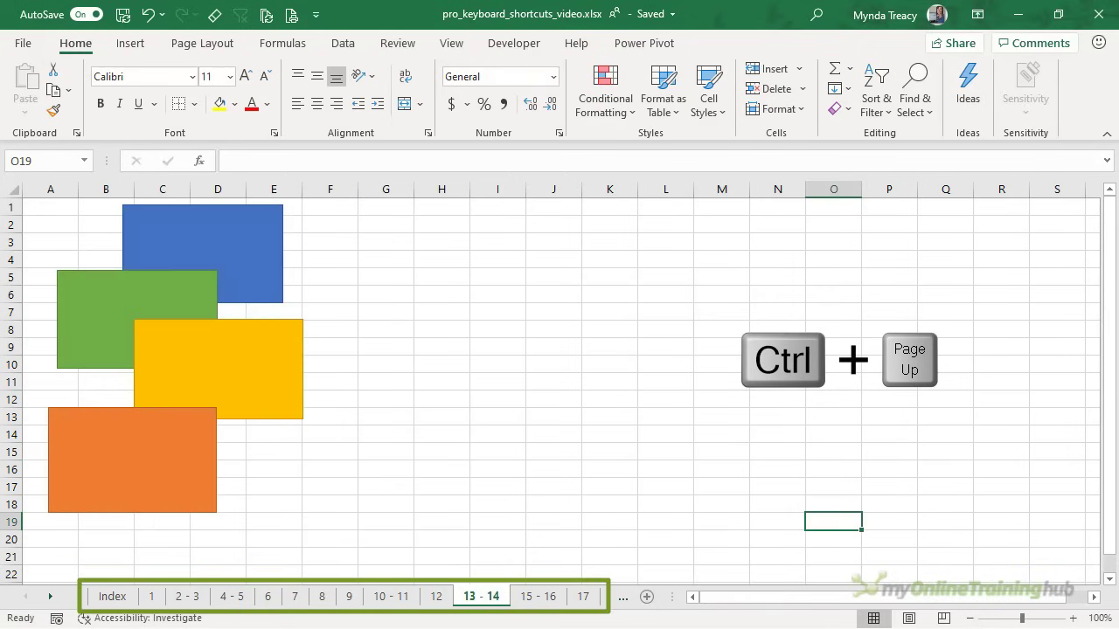
key(ctrl+Page_Up)
key(ctrl+Page_Up)
key(ctrl+Page_Up)
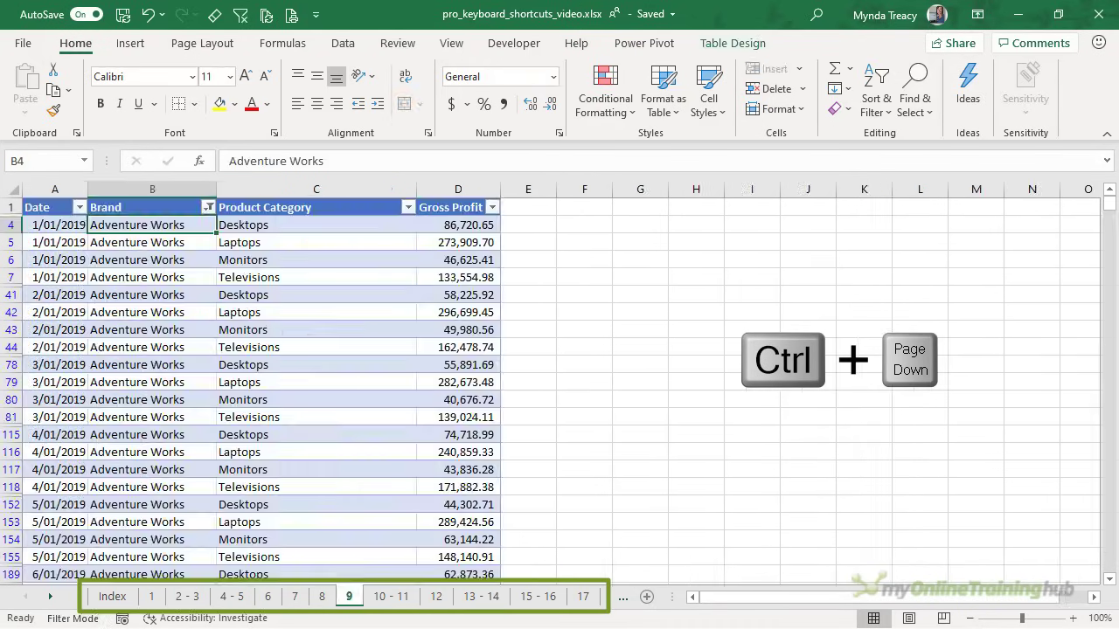
key(ctrl+Page_Down)
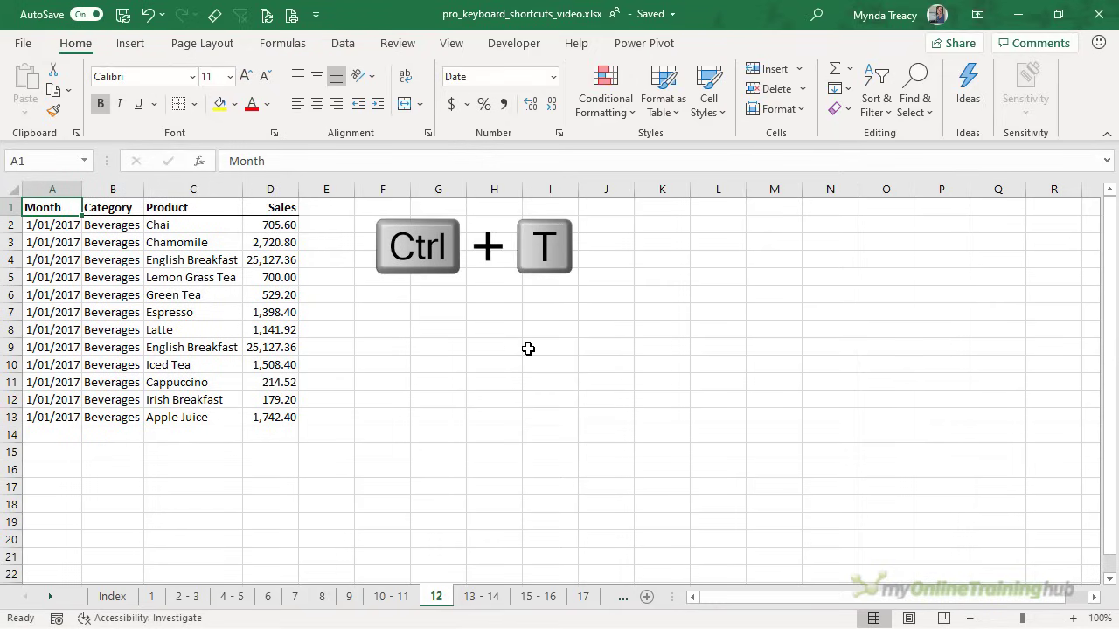
Step: Format $A$1:$D$13 as a table with headers using Ctrl+T
key(ctrl+t)
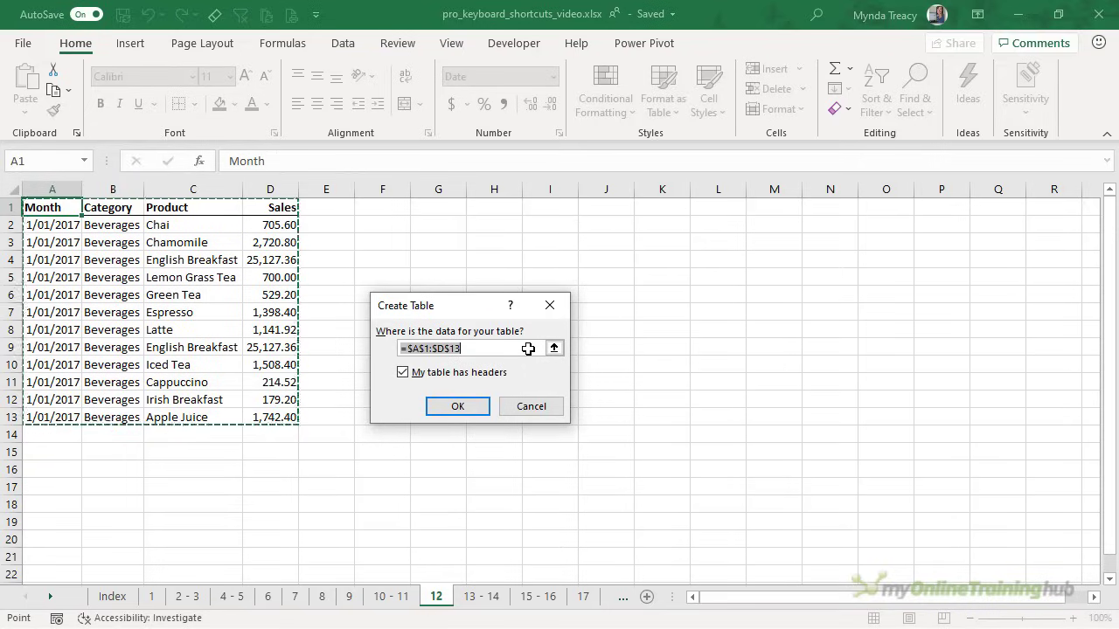
click(438, 409)
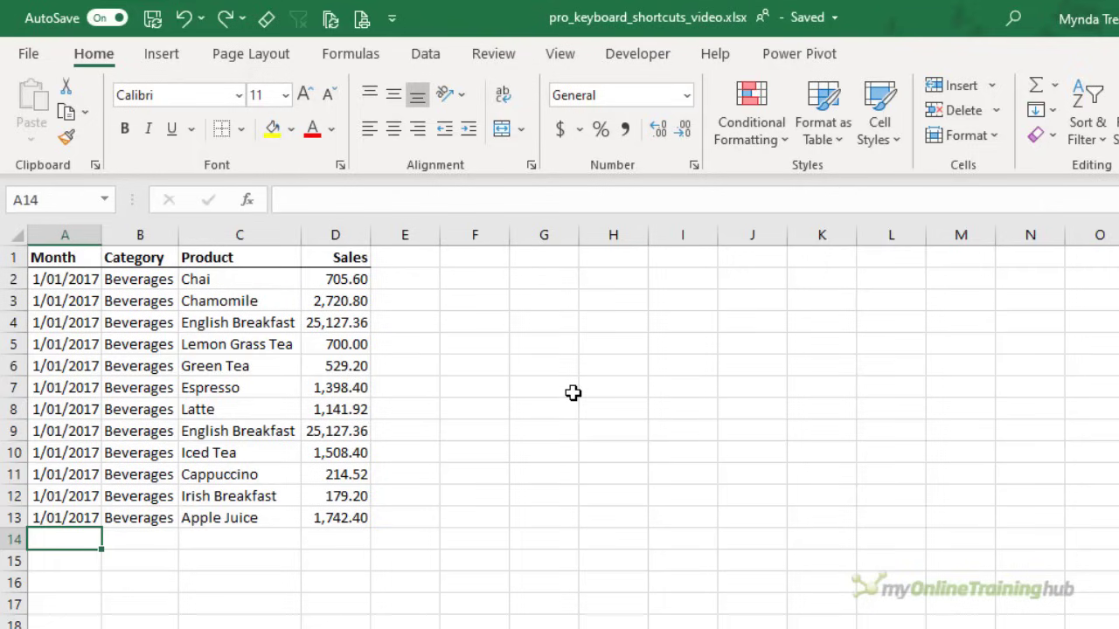
Step: Fill A14:D14 down from row 13 with Ctrl+D: 1/01/2017, Beverages, Apple Juice, 1,742.40
key(ctrl+d)
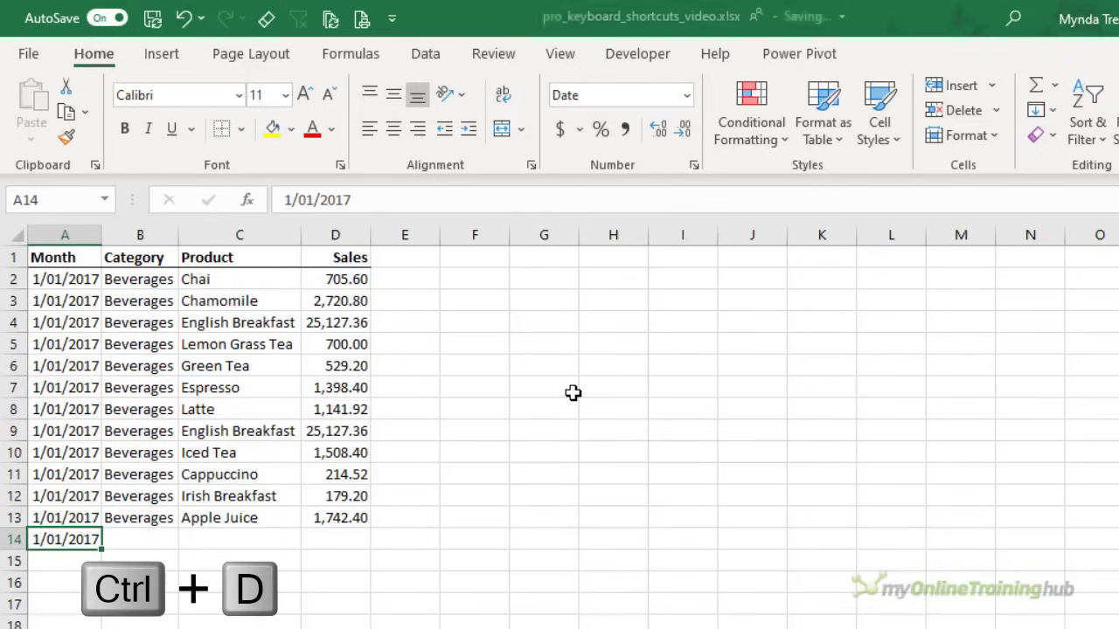
key(Right)
key(shift+Right)
key(shift+Right)
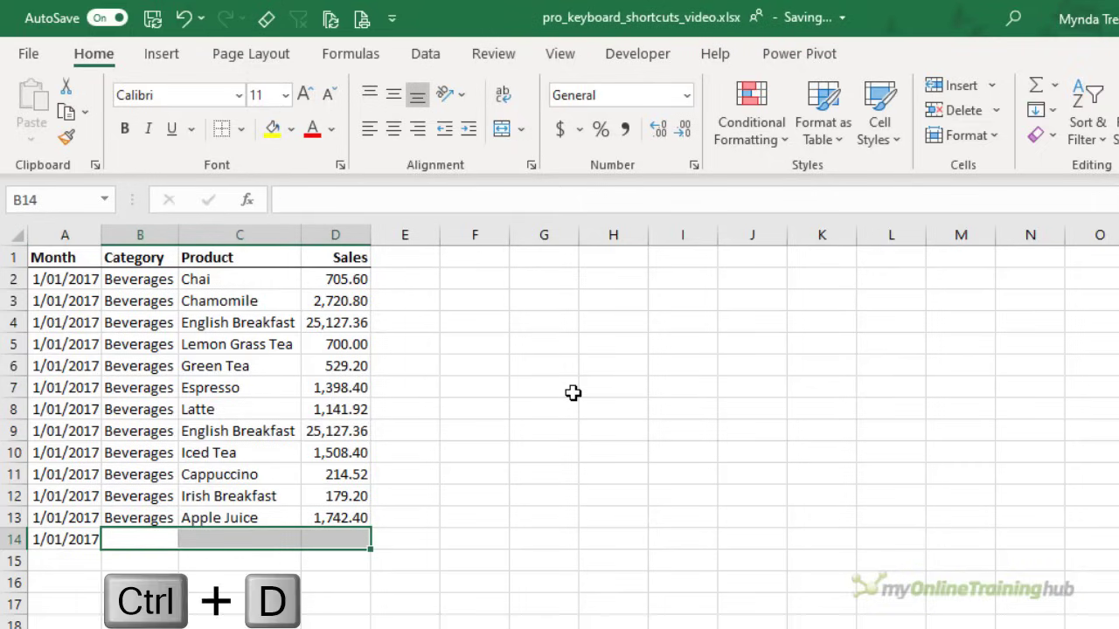
key(ctrl+d)
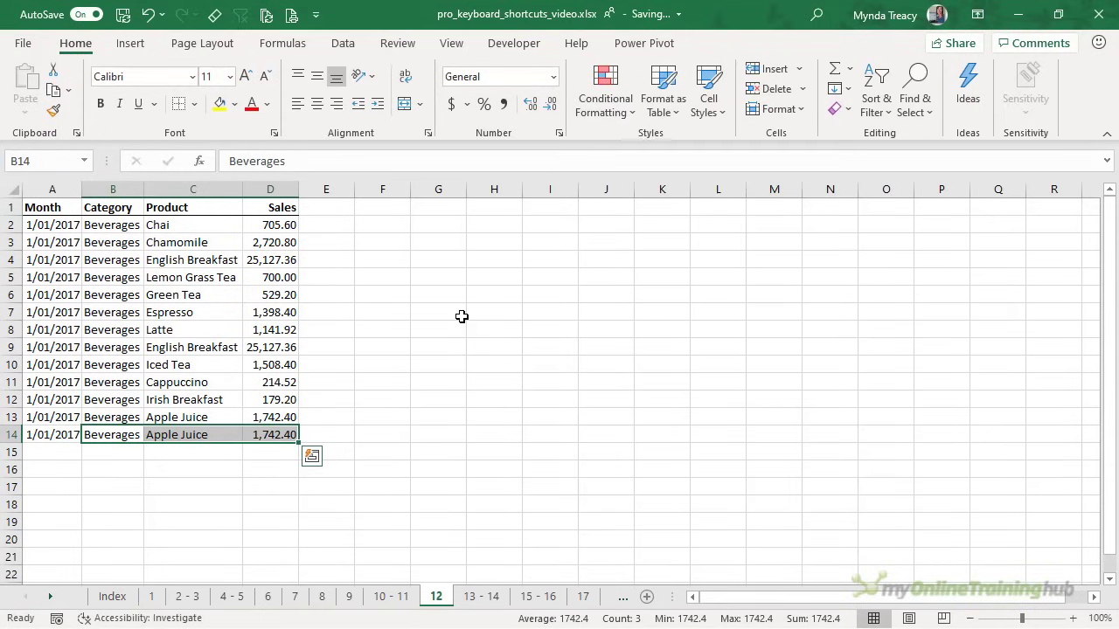
Step: Duplicate the yellow rectangle on sheet 13 - 14 with Ctrl+D
click(479, 594)
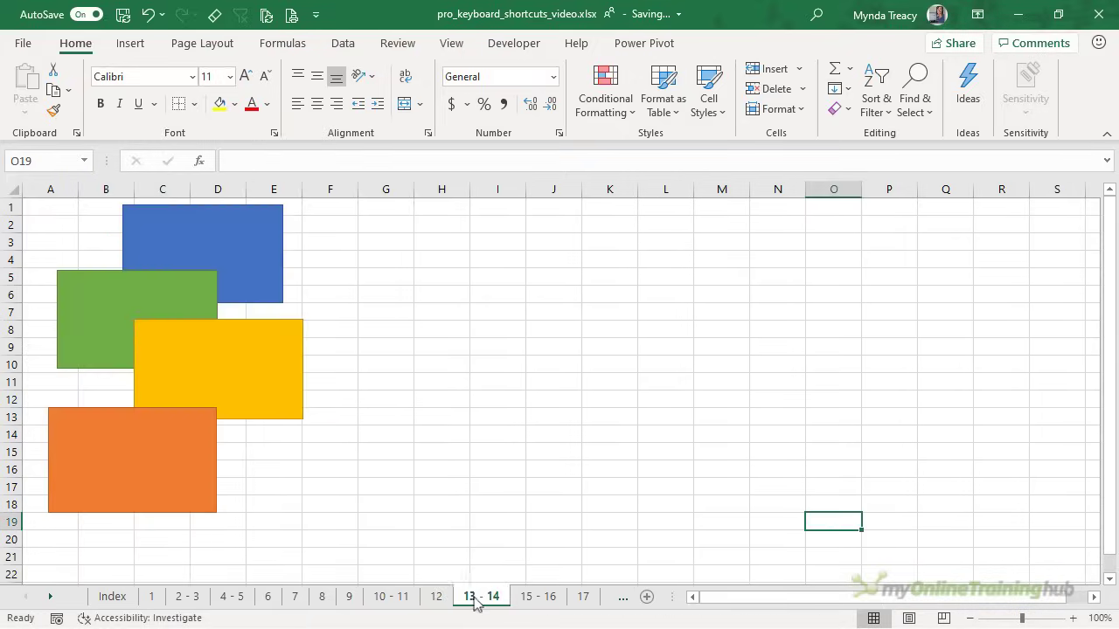
click(291, 403)
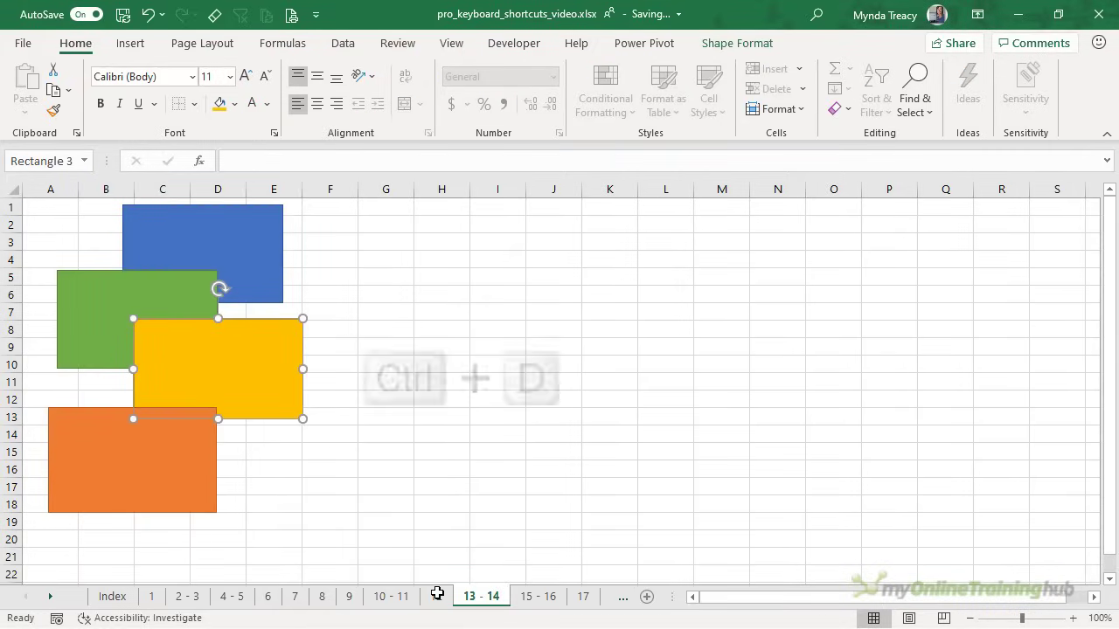
key(ctrl+d)
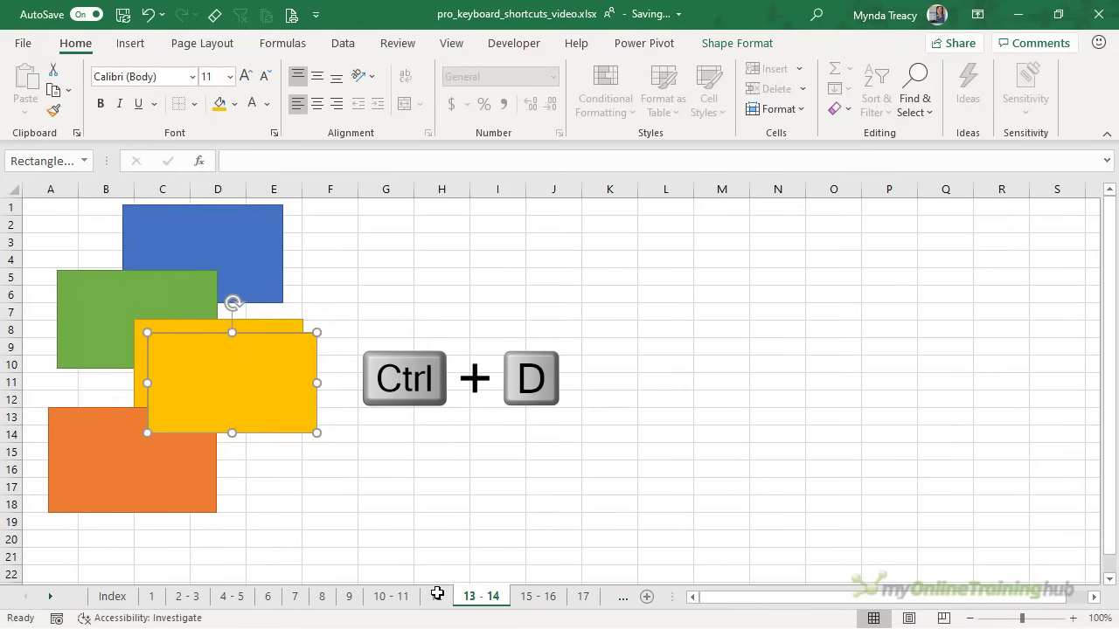
Step: On sheet 12, fill E14 with D14's 1,742.40 using Ctrl+R
click(437, 596)
click(332, 433)
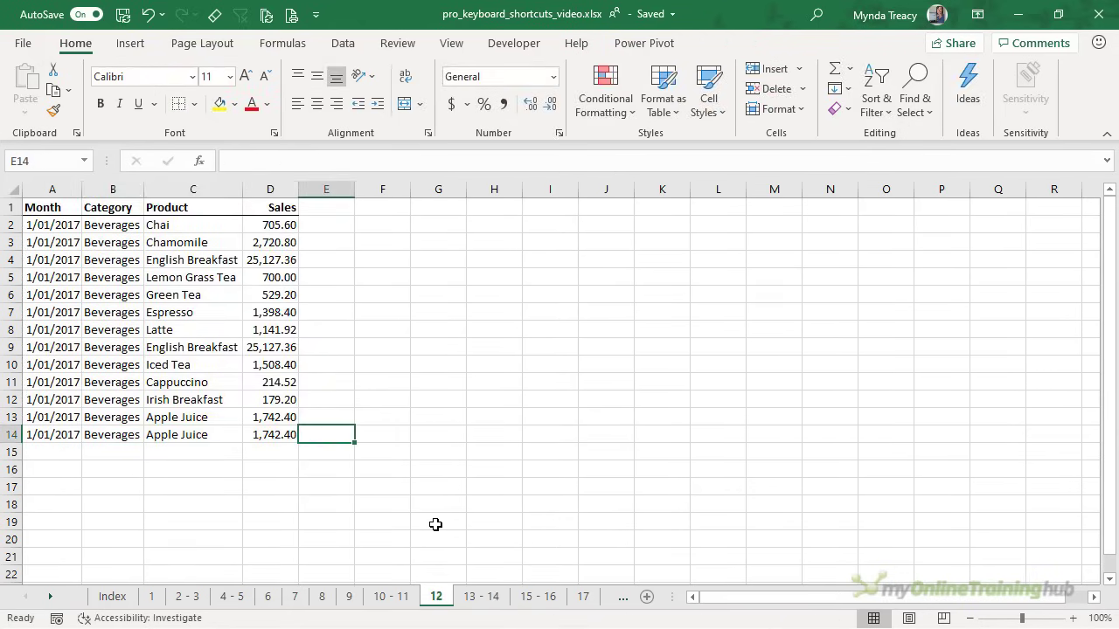
key(ctrl+r)
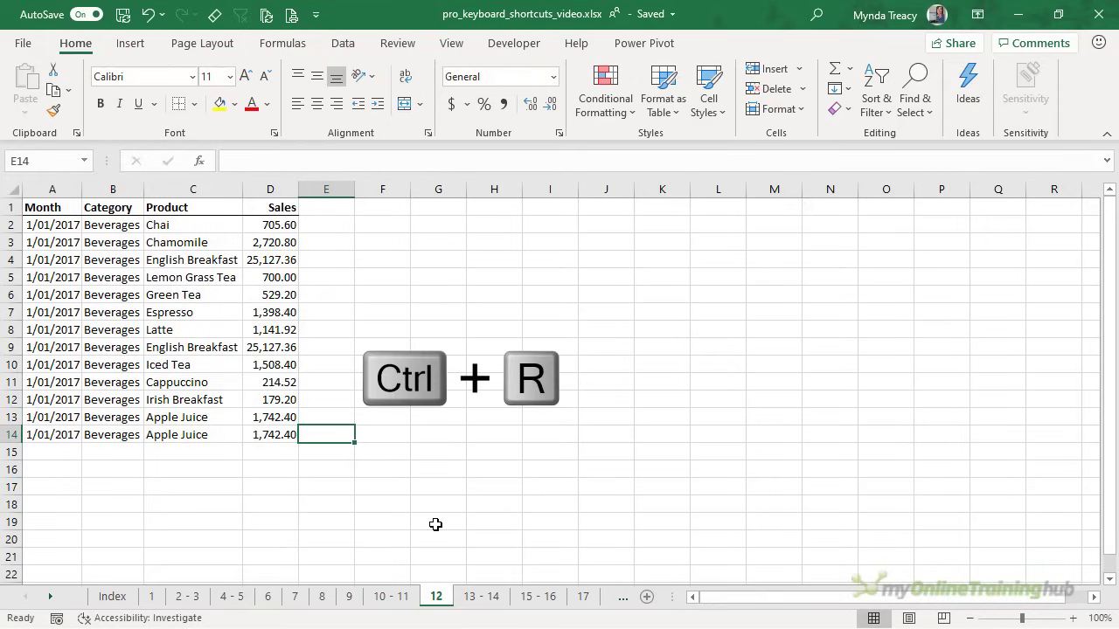
key(ctrl+r)
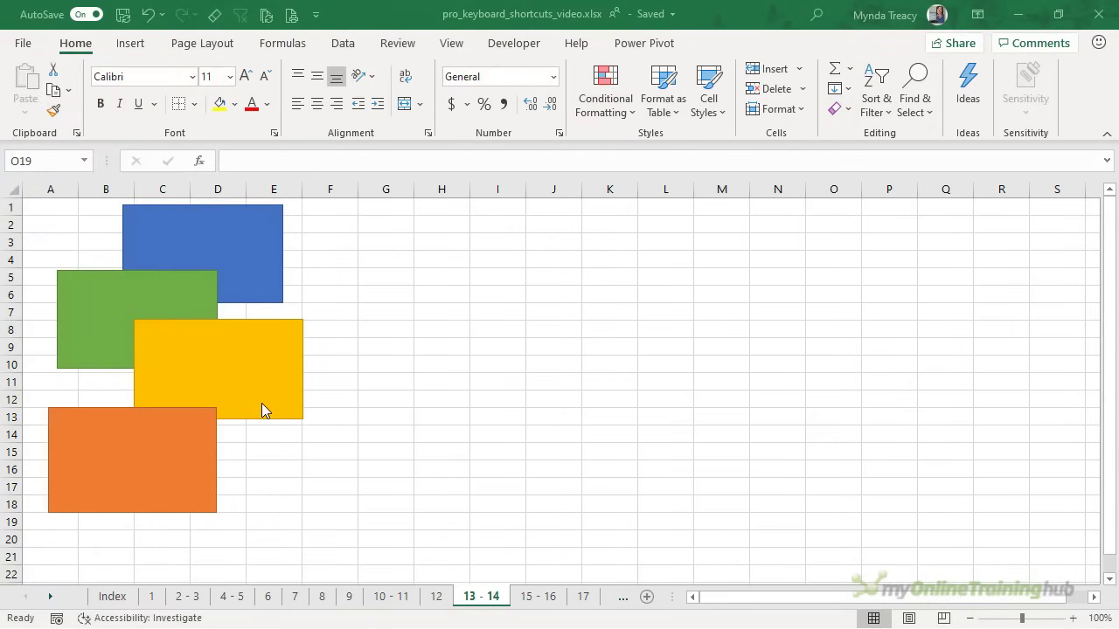
Step: Alt-drag the yellow rectangle onto the grid and enlarge it to span about columns F–K, rows 4–13
click(251, 374)
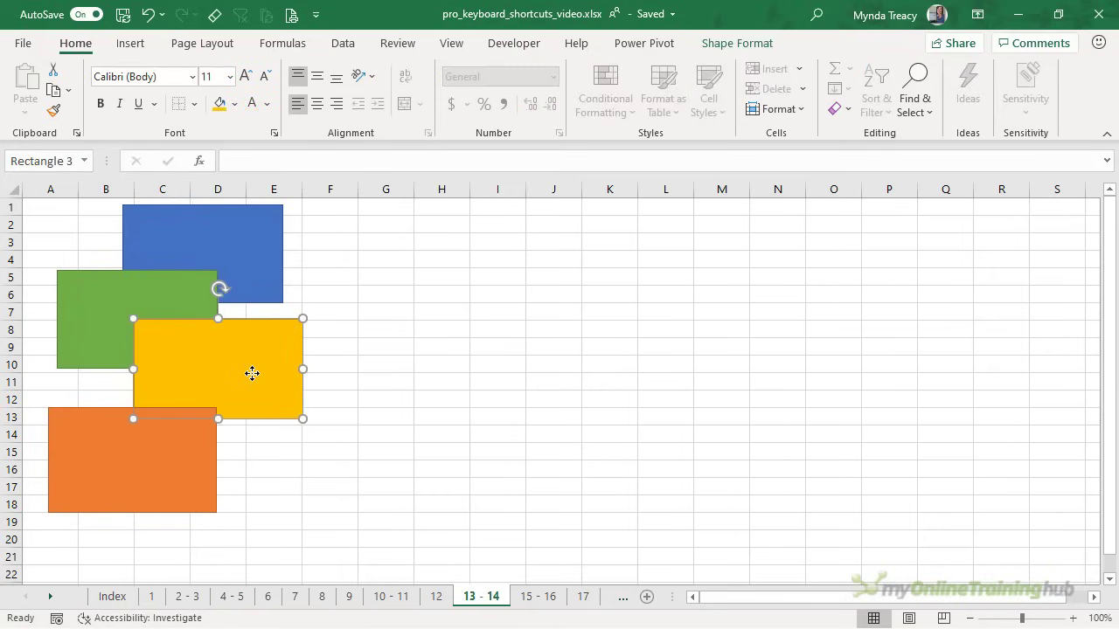
key(alt)
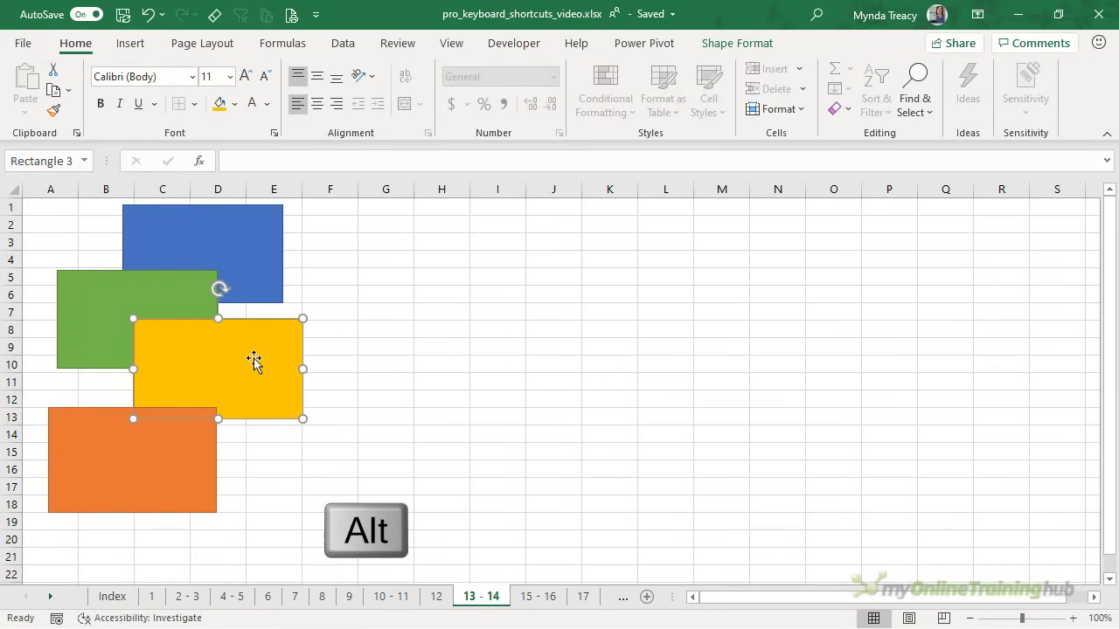
drag(257, 347, 423, 296)
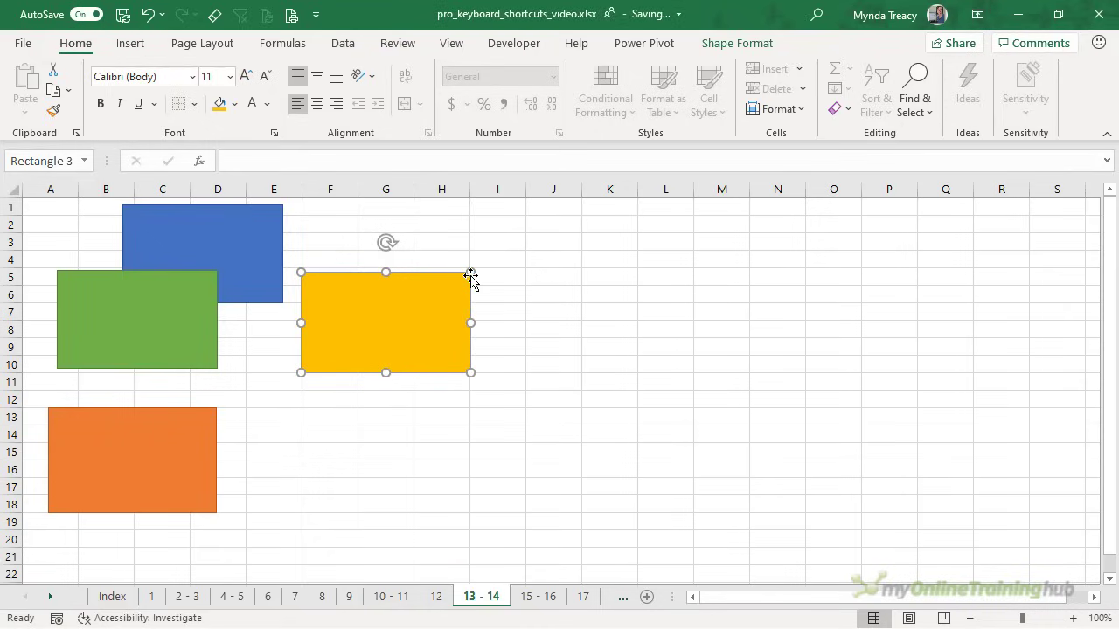
drag(470, 274, 558, 219)
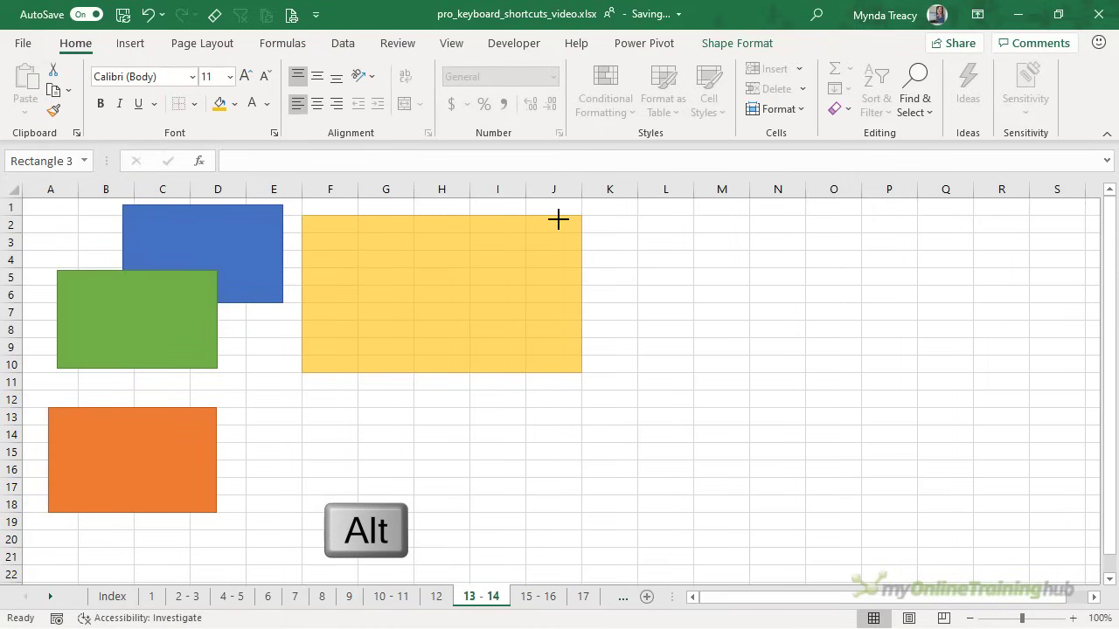
drag(559, 219, 514, 289)
drag(581, 266, 615, 247)
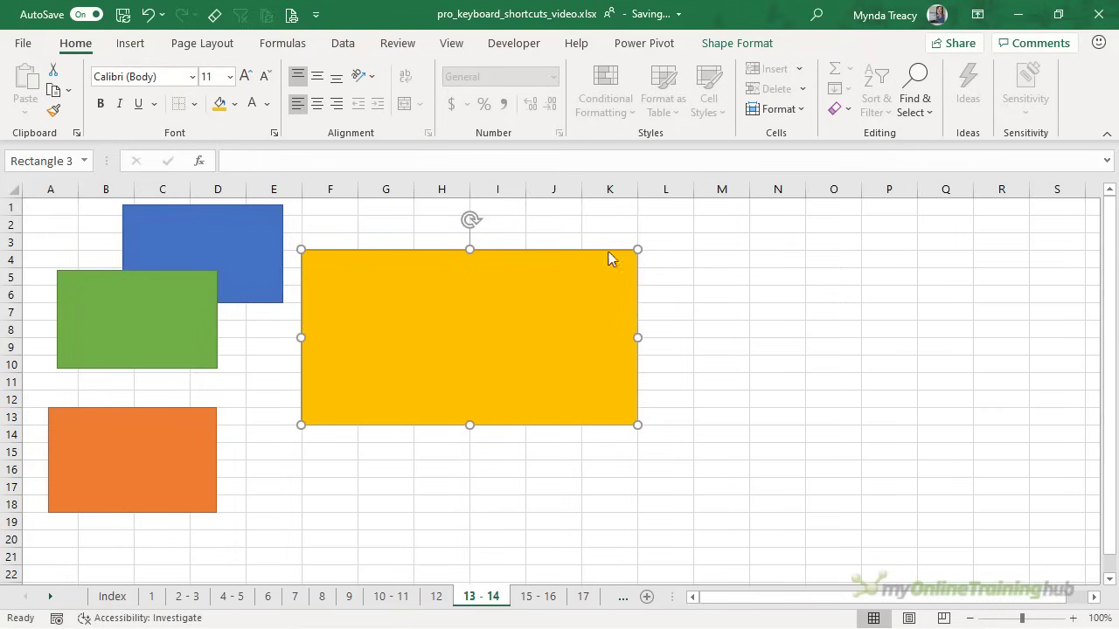
mouse_move(403, 373)
mouse_down()
mouse_move(420, 417)
mouse_move(453, 362)
mouse_move(407, 377)
mouse_up()
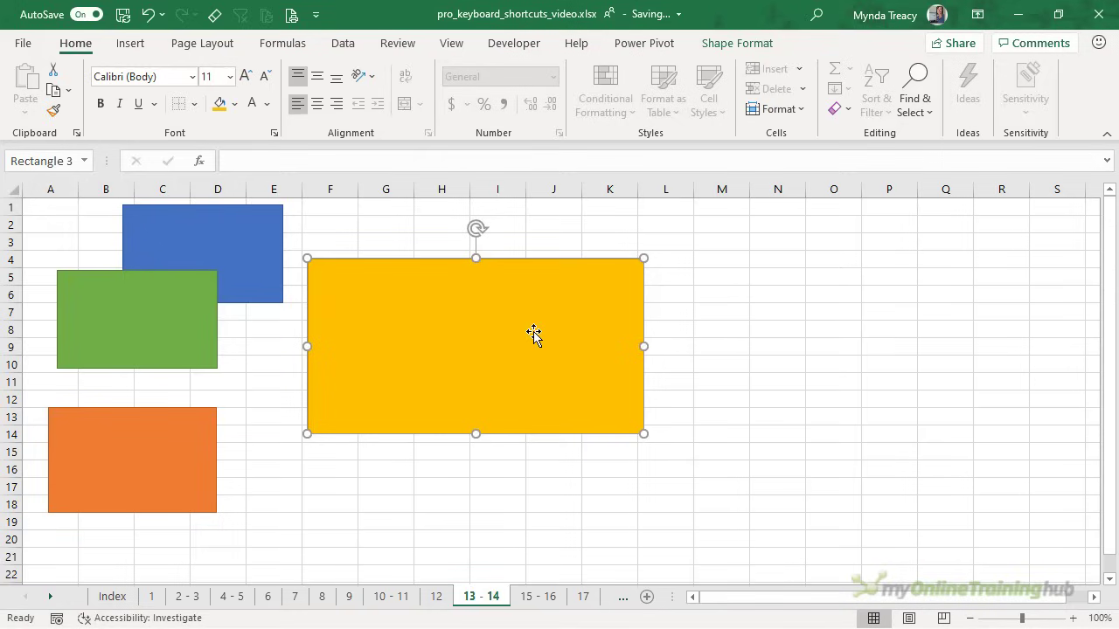
Step: Shift-drag the yellow rectangle right to about columns G–M, rows 8–17
key(shift)
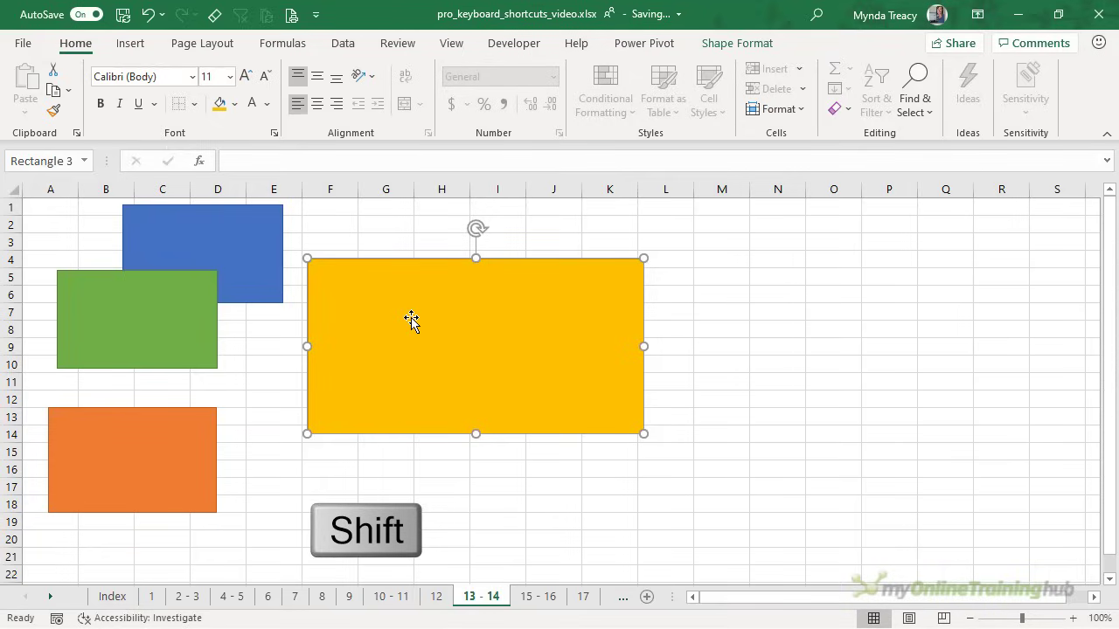
drag(412, 321, 435, 356)
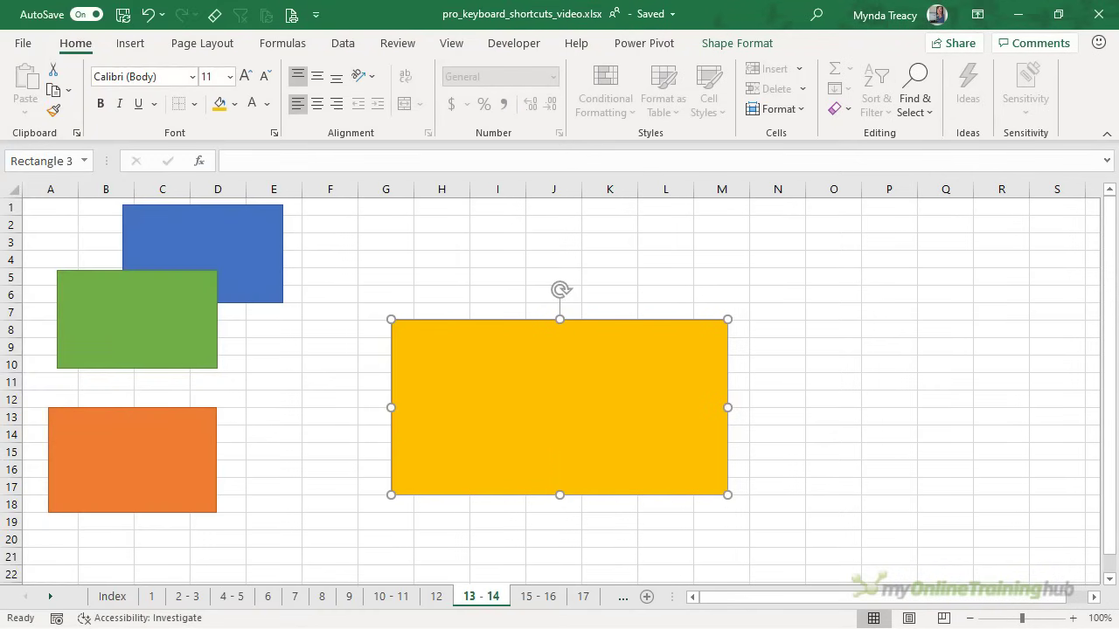
Step: Open Format Shape for the rectangle, then Format Cells for cell H4 with Ctrl+1
key(ctrl+1)
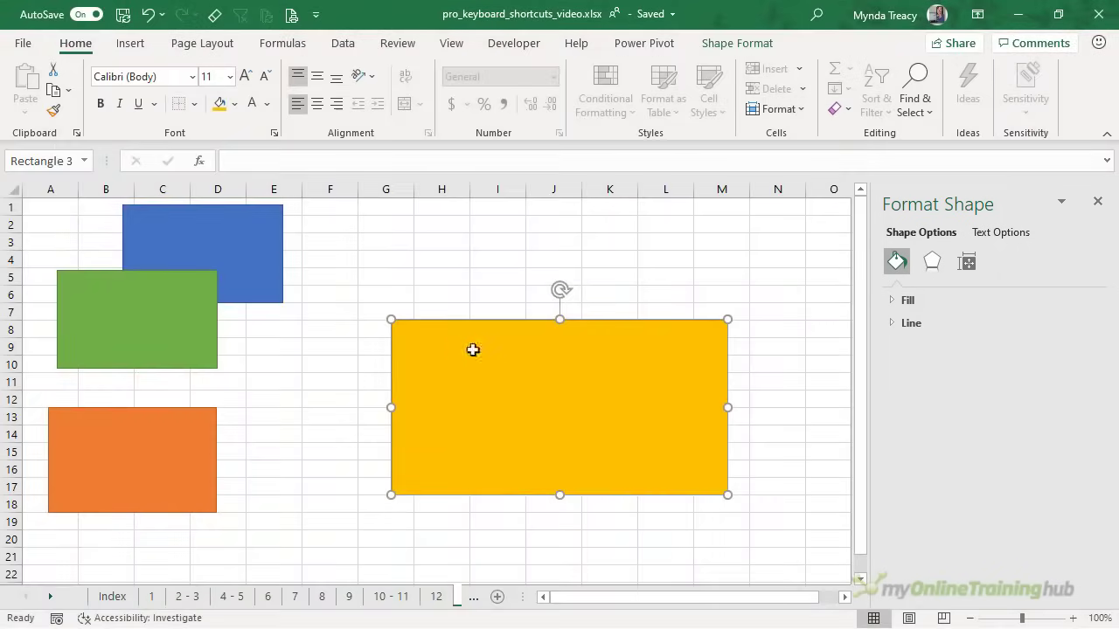
click(464, 256)
key(ctrl+1)
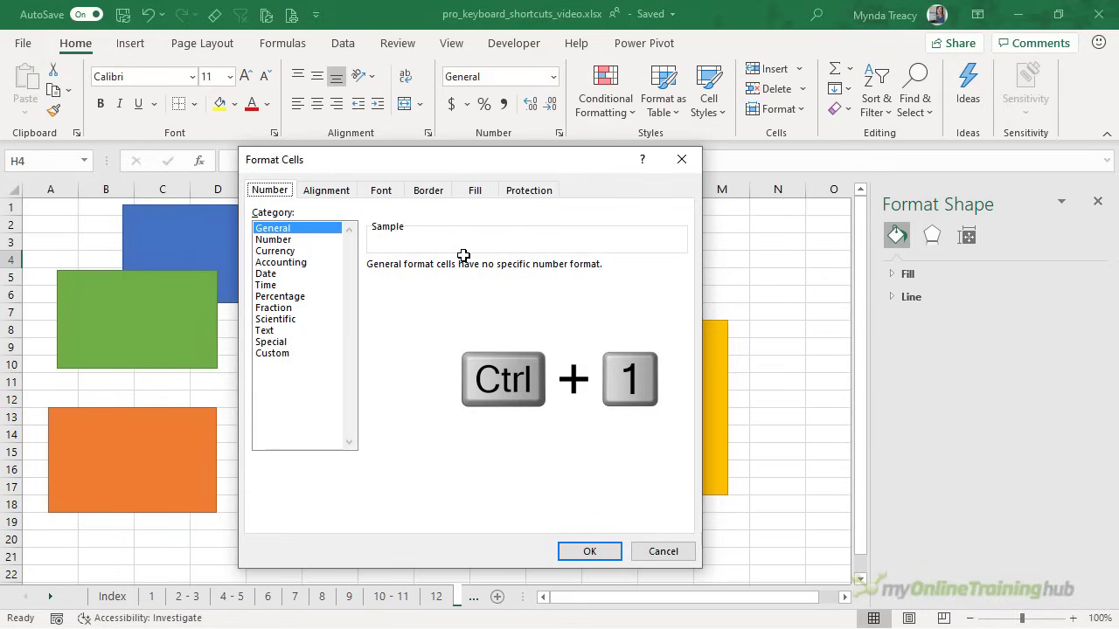
click(663, 553)
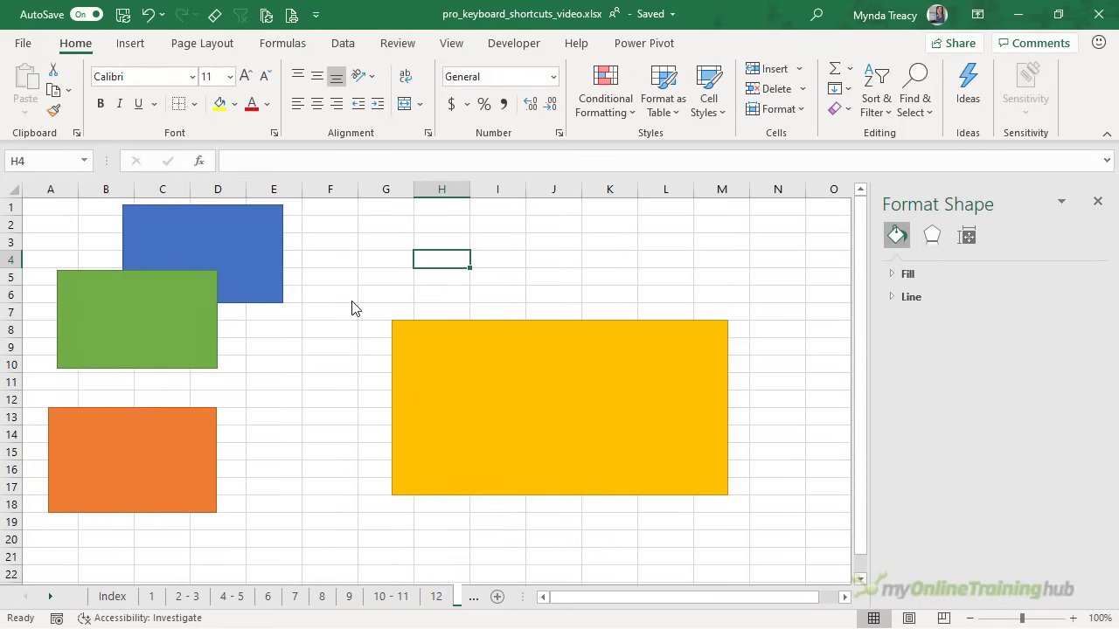
key(ctrl+1)
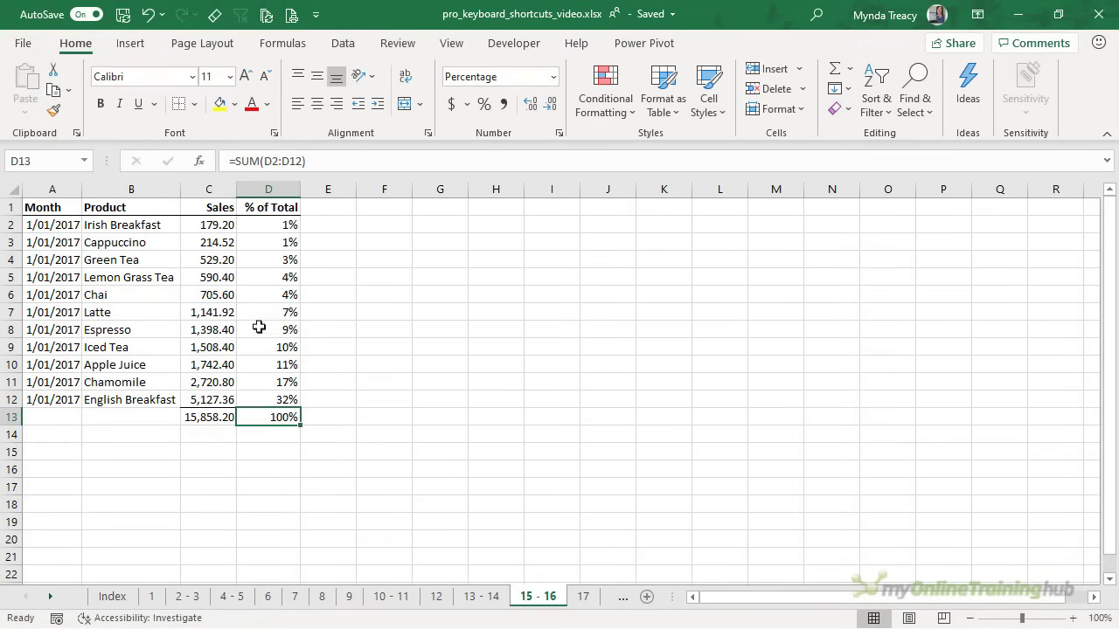
Step: Make the text of Chai (A6:D6), Espresso (A8:D8), Chamomile (A11:D11) and Green Tea (A4:D4) red, repeating with F4
drag(261, 296, 64, 291)
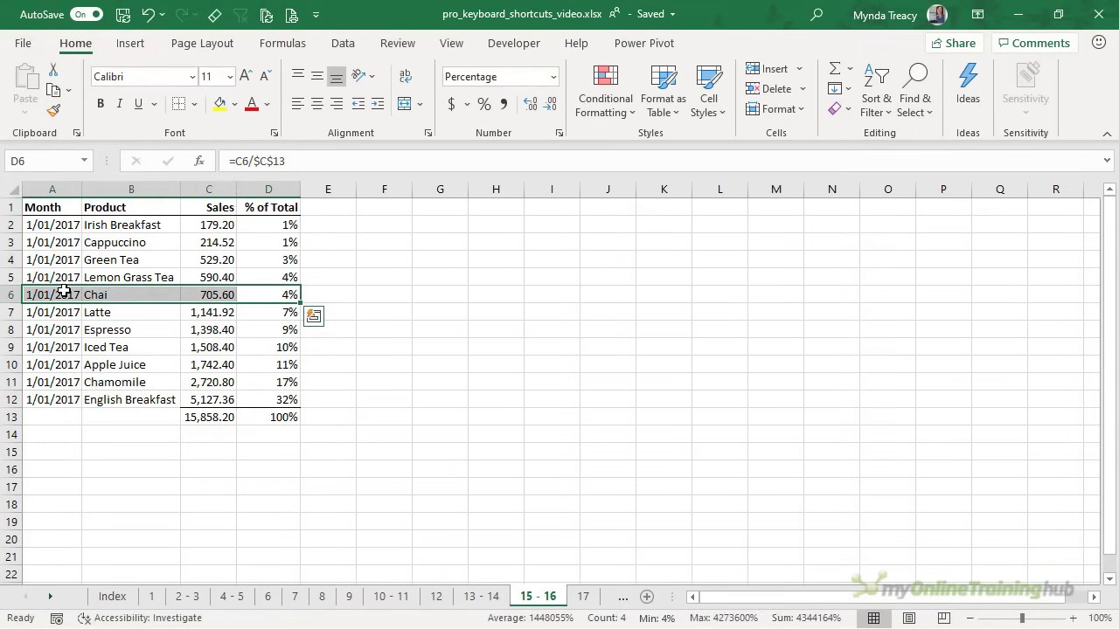
click(249, 107)
drag(254, 329, 44, 331)
key(F4)
drag(40, 382, 256, 382)
key(F4)
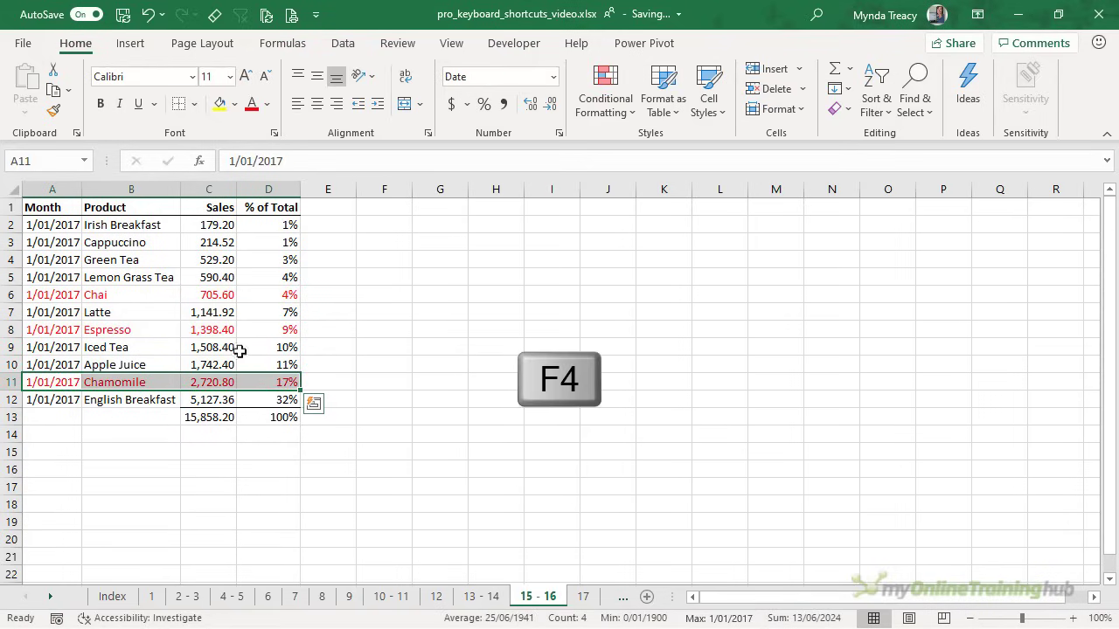
drag(280, 260, 50, 259)
key(F4)
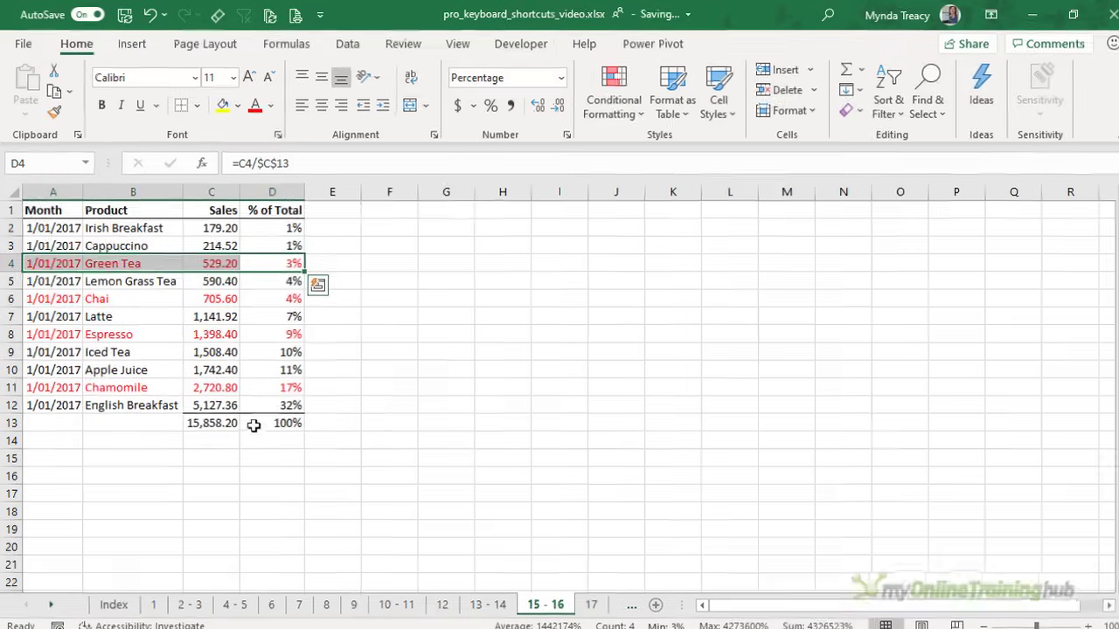
Step: Cycle D13's SUM(D2:D12) range through absolute, mixed and relative references with F4
click(250, 417)
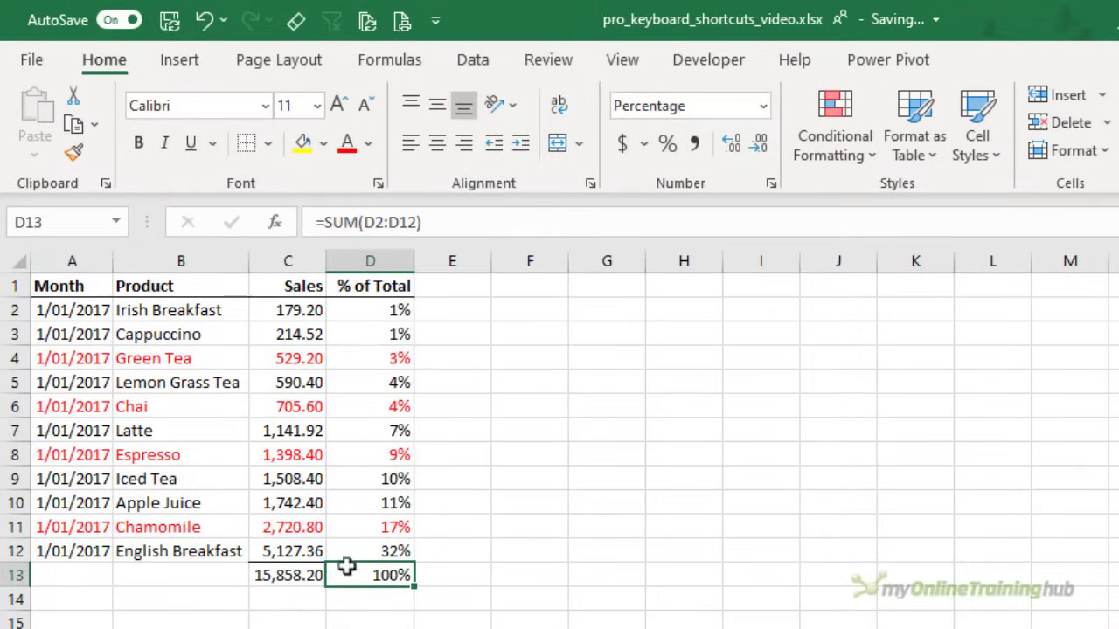
click(395, 222)
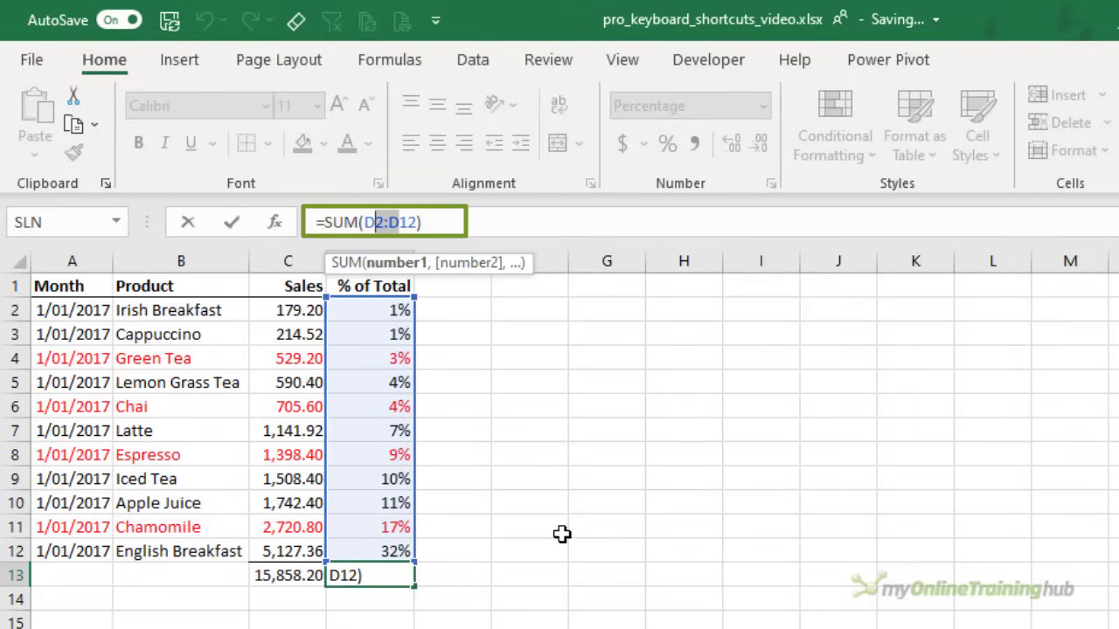
key(F4)
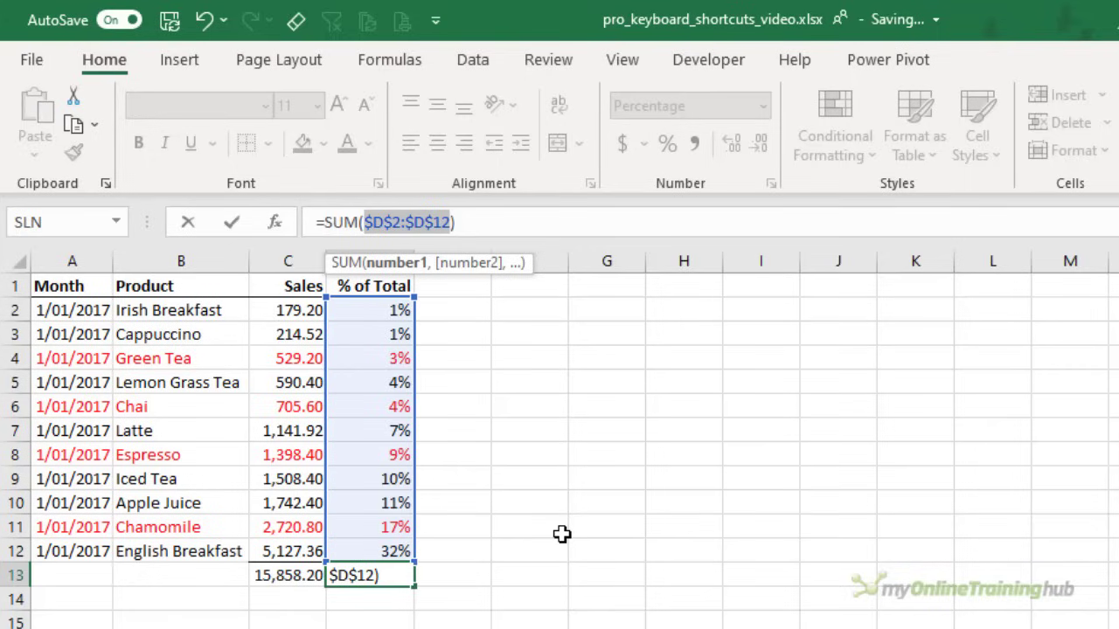
key(F4)
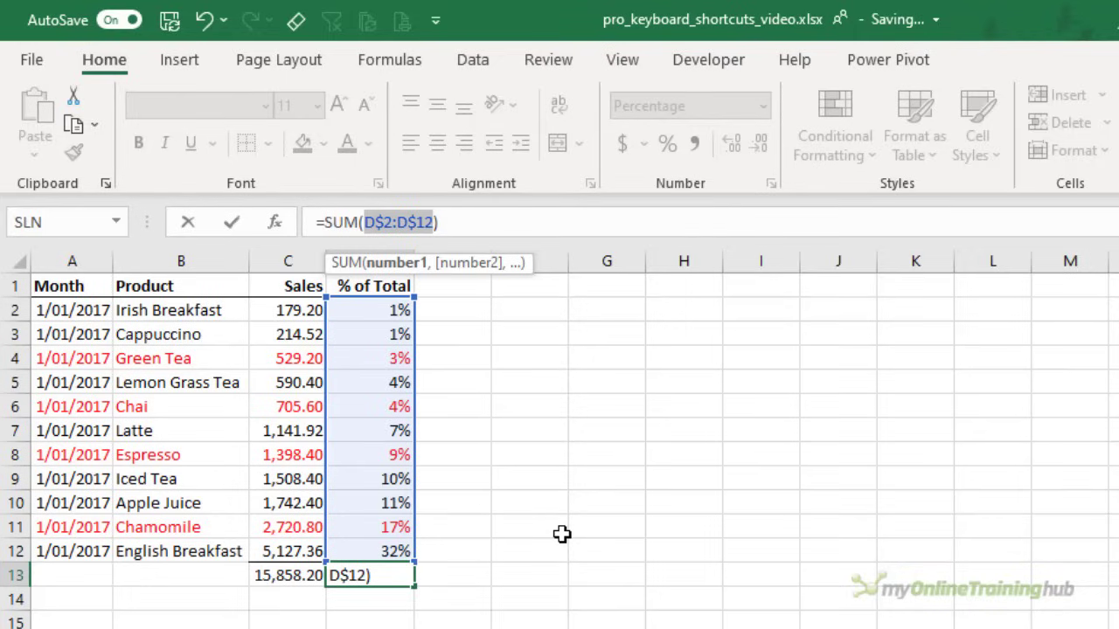
key(F4)
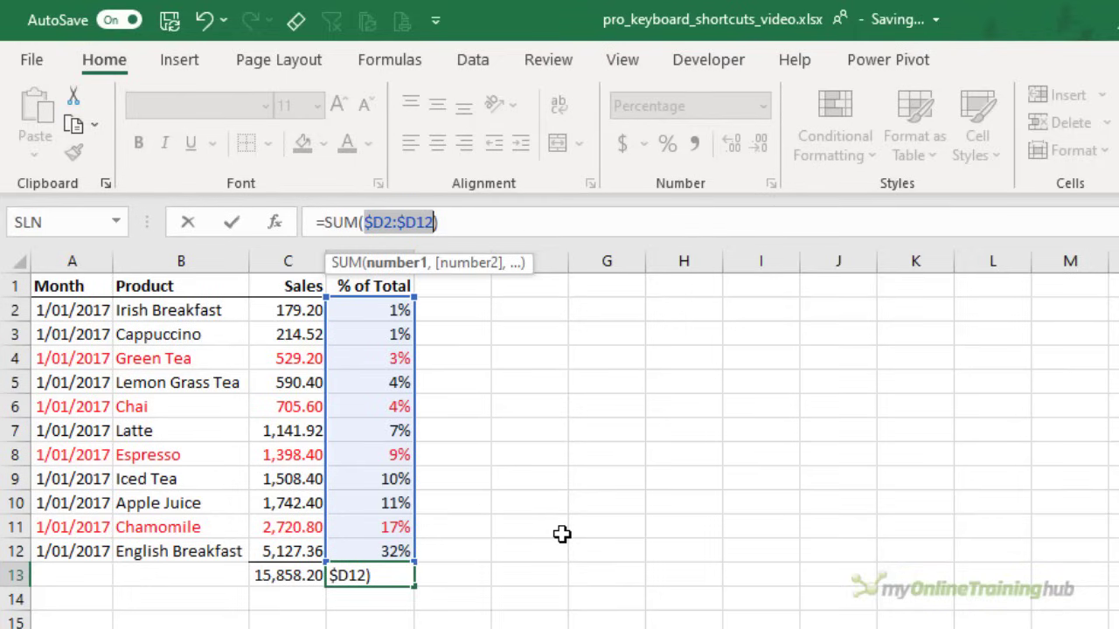
key(F4)
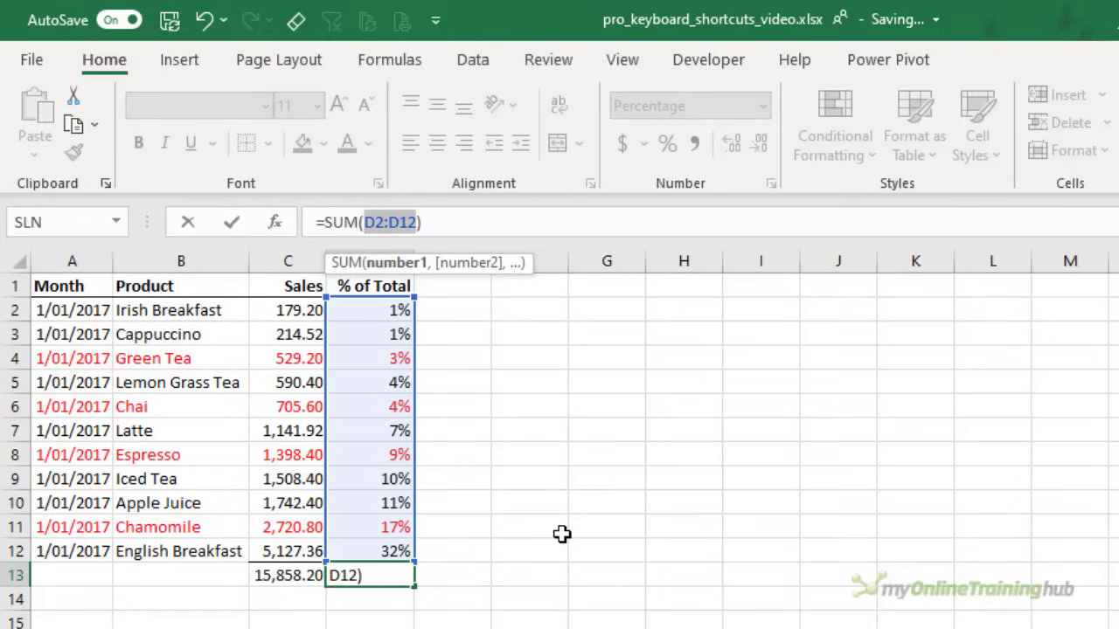
key(F4)
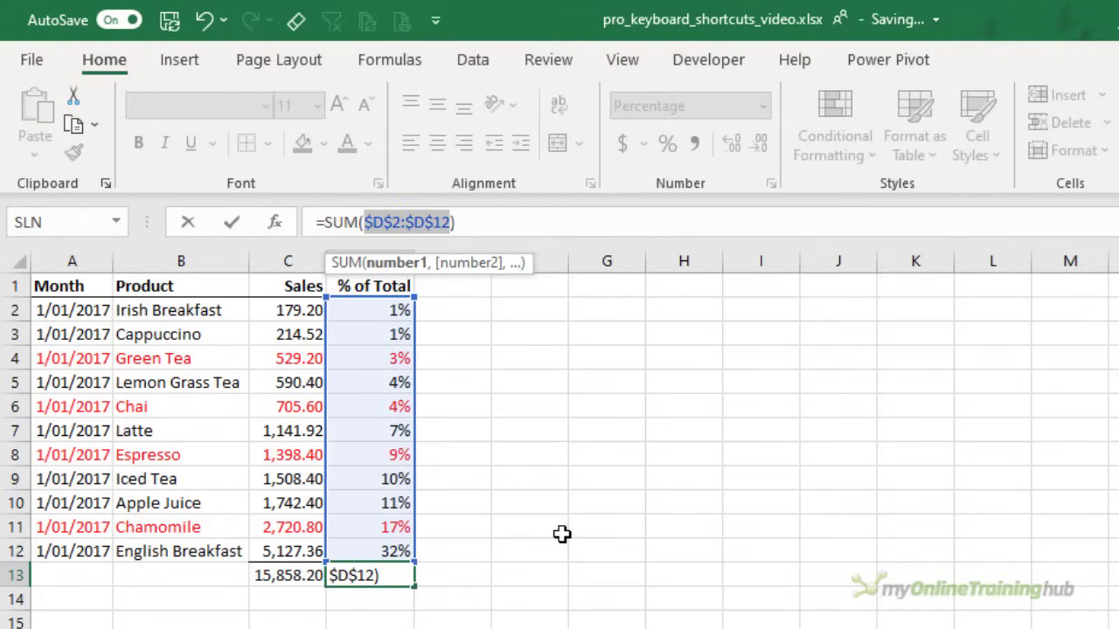
key(F4)
key(F4)
key(F4)
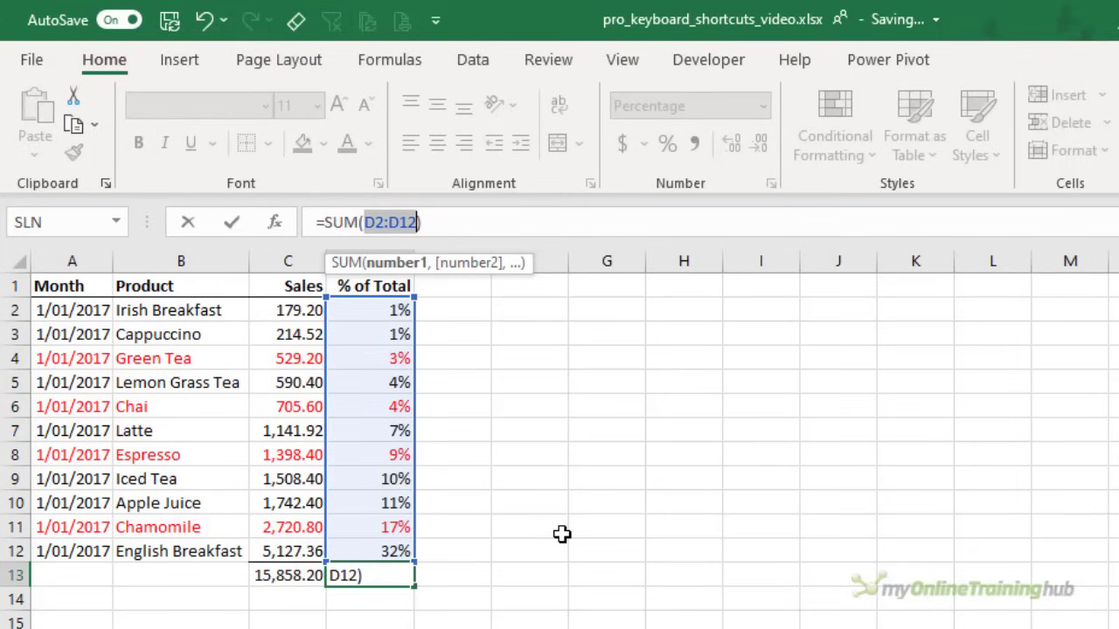
Step: Toggle the D12 and D2 references individually, then cancel to keep SUM(D2:D12) relative
key(Right)
key(Left)
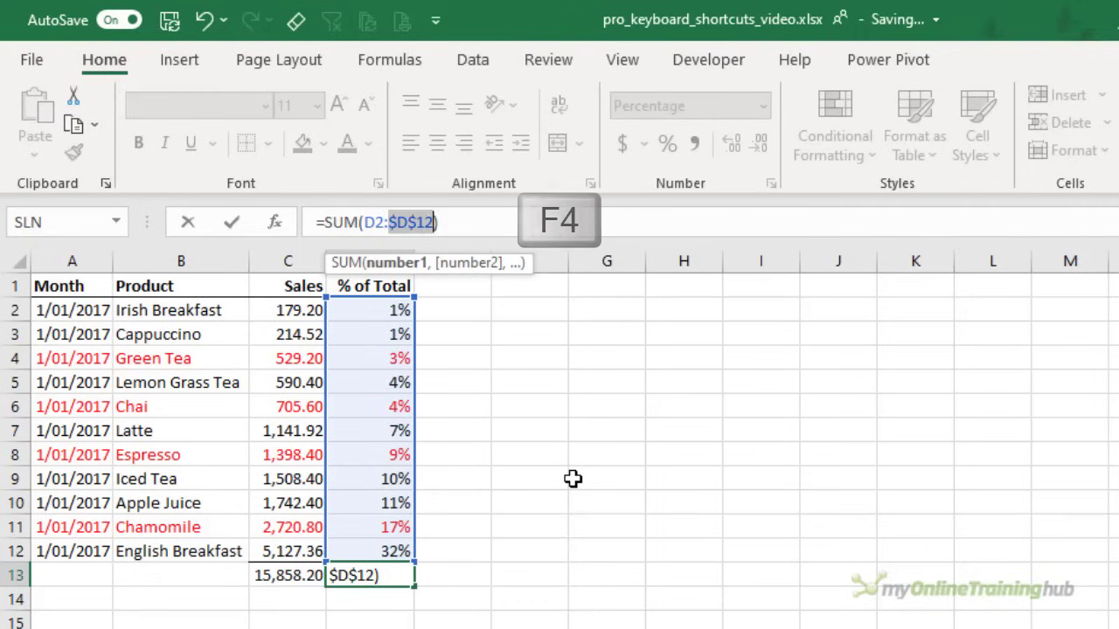
key(F4)
key(F4)
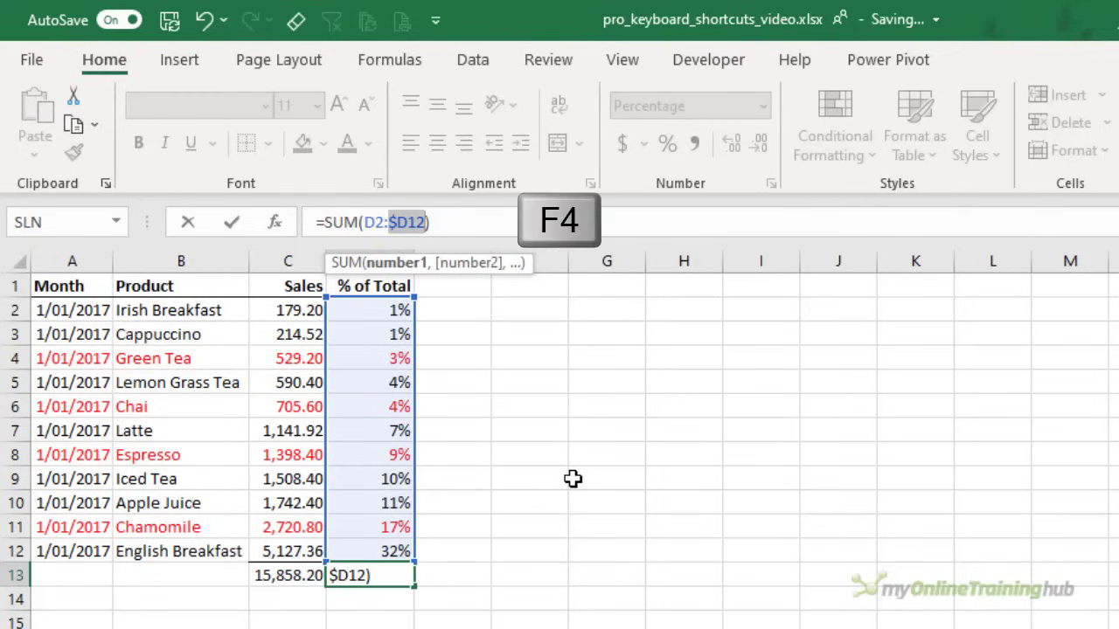
key(F4)
click(374, 222)
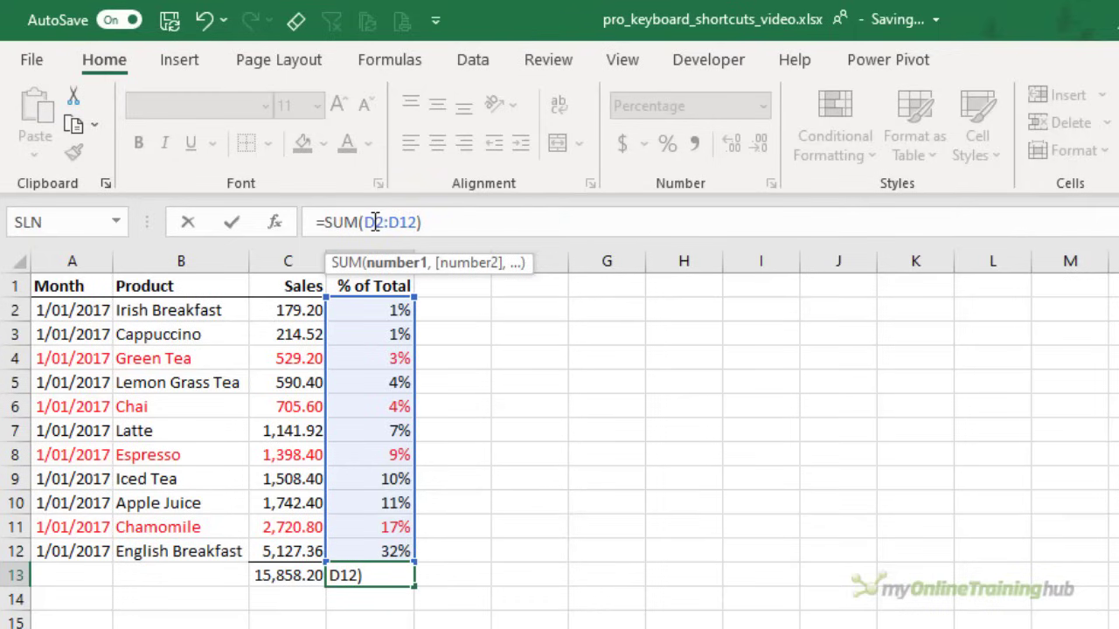
key(F4)
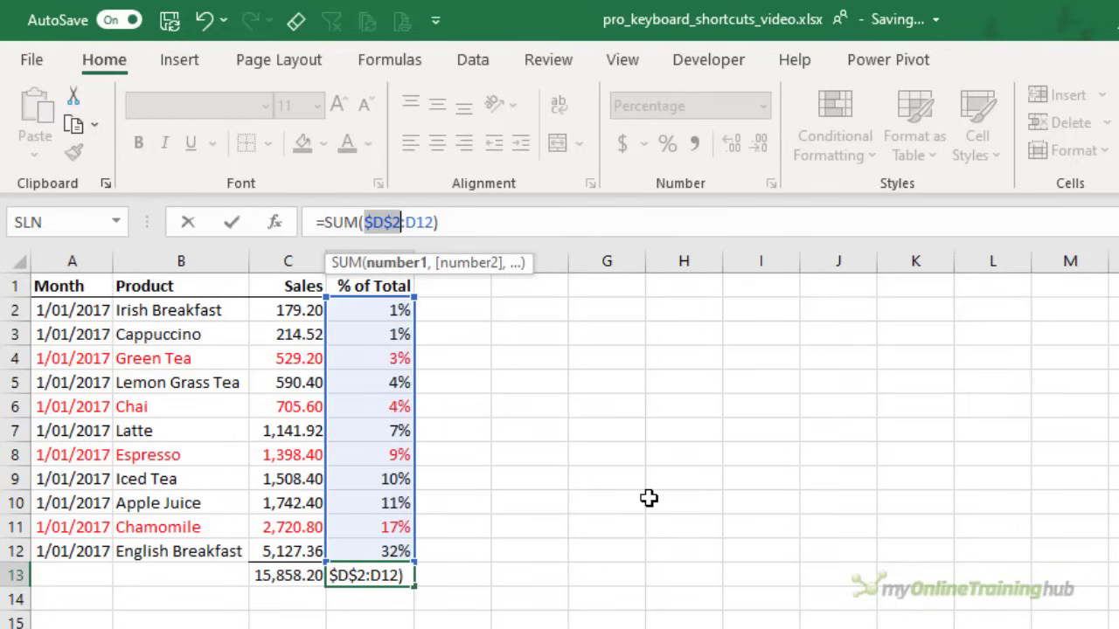
key(Escape)
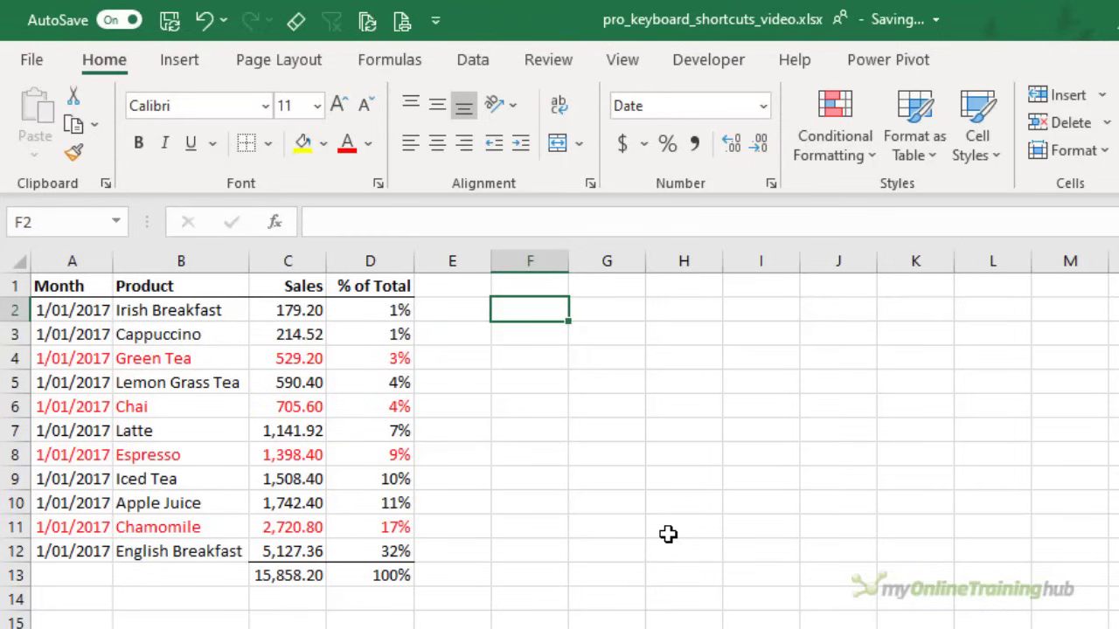
Step: Enter =DateToday in F2 from the F3 Paste Name list, displaying 24/02/2020
text(=)
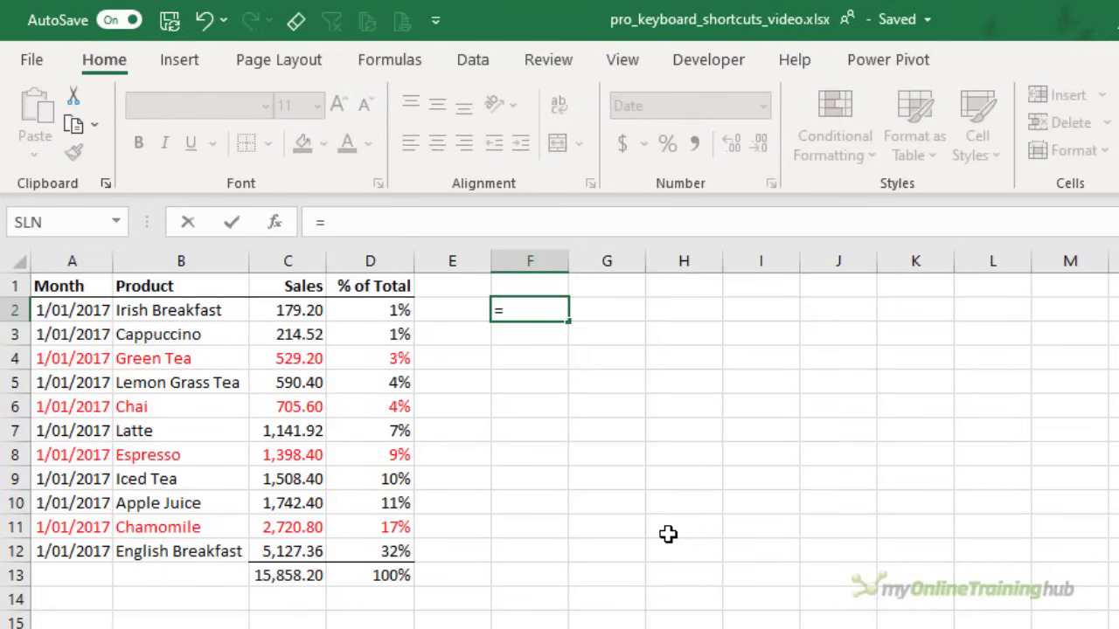
key(F3)
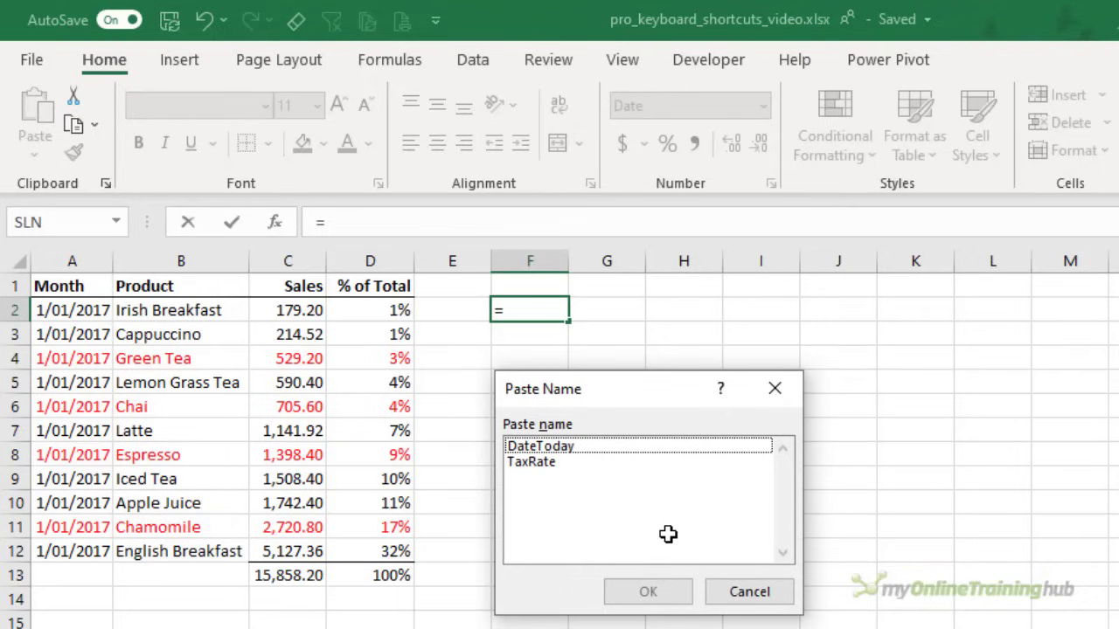
key(Down)
key(Down)
key(Up)
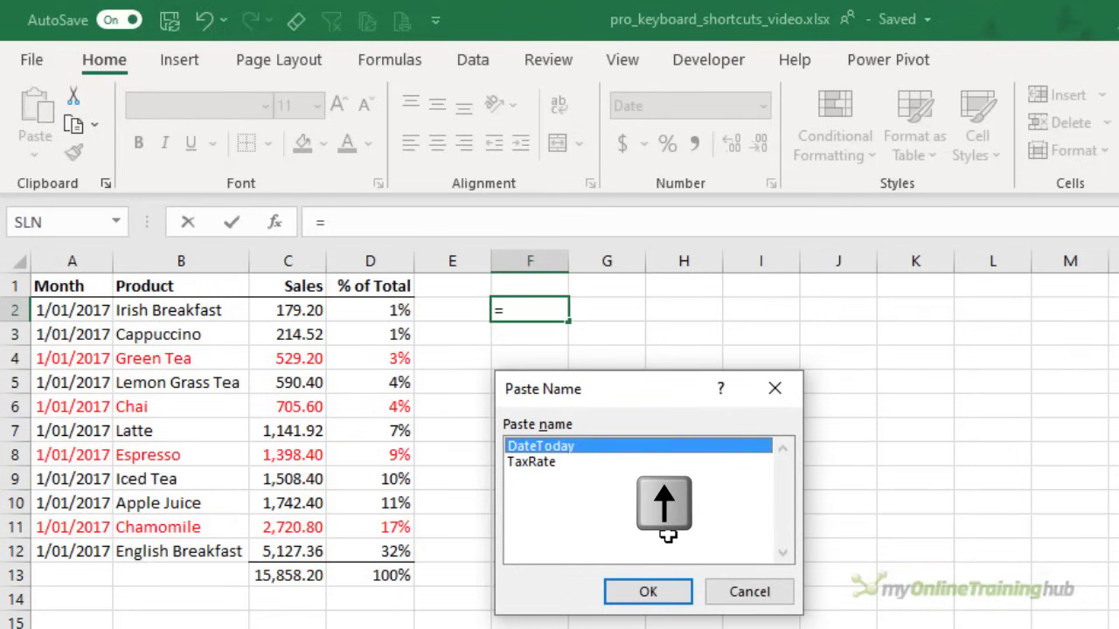
key(Return)
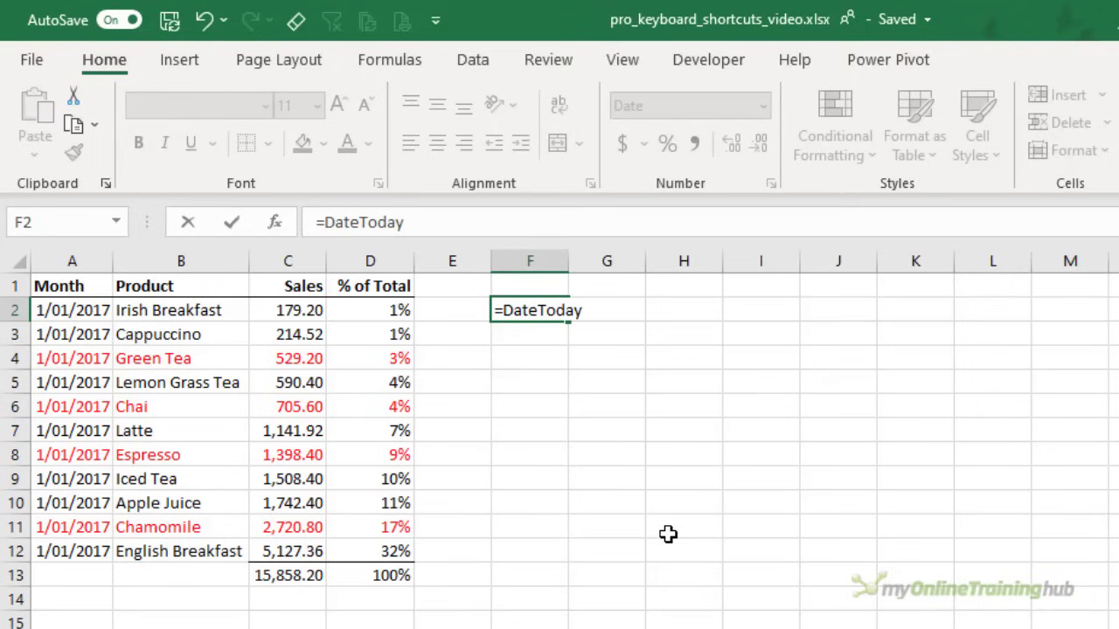
key(Return)
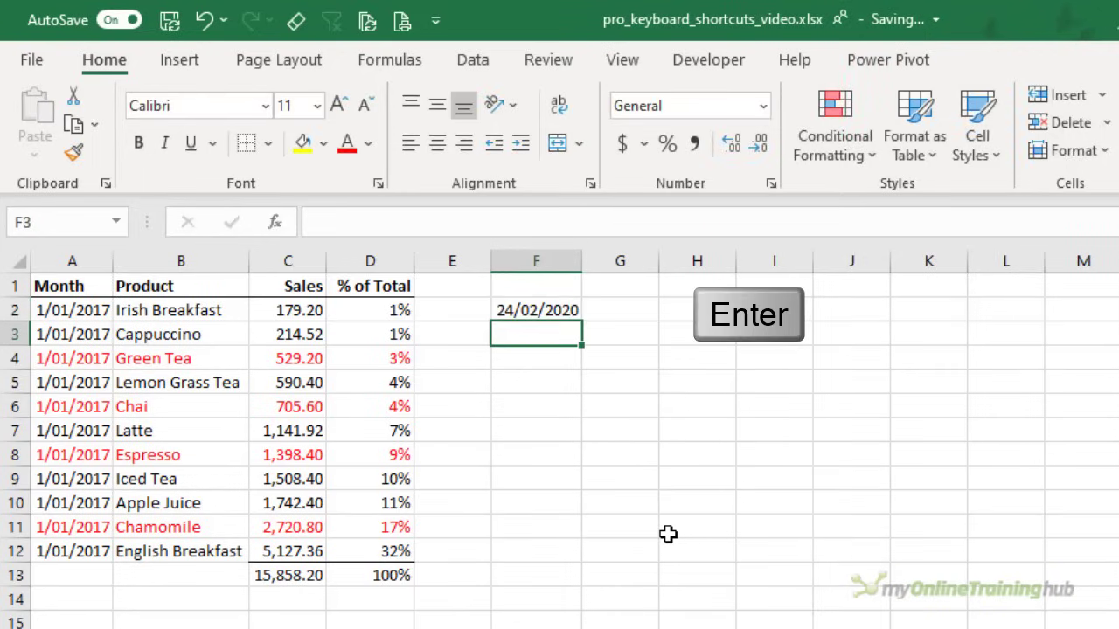
key(Up)
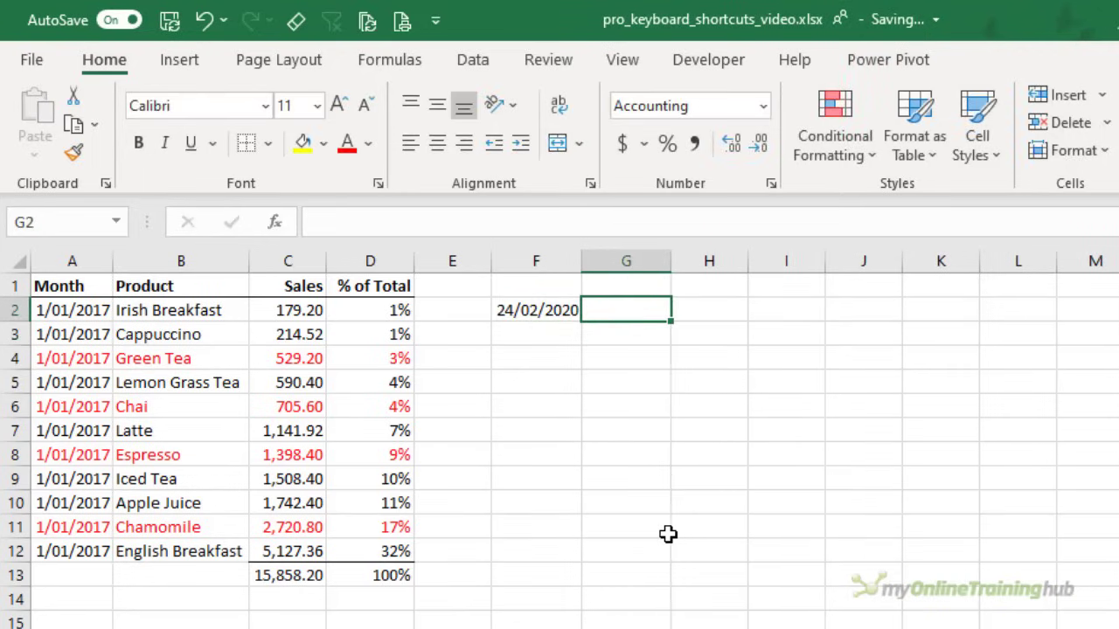
Step: Enter =C13*TaxRate in C14 using the F3 Paste Name list, giving 1585.82
click(273, 578)
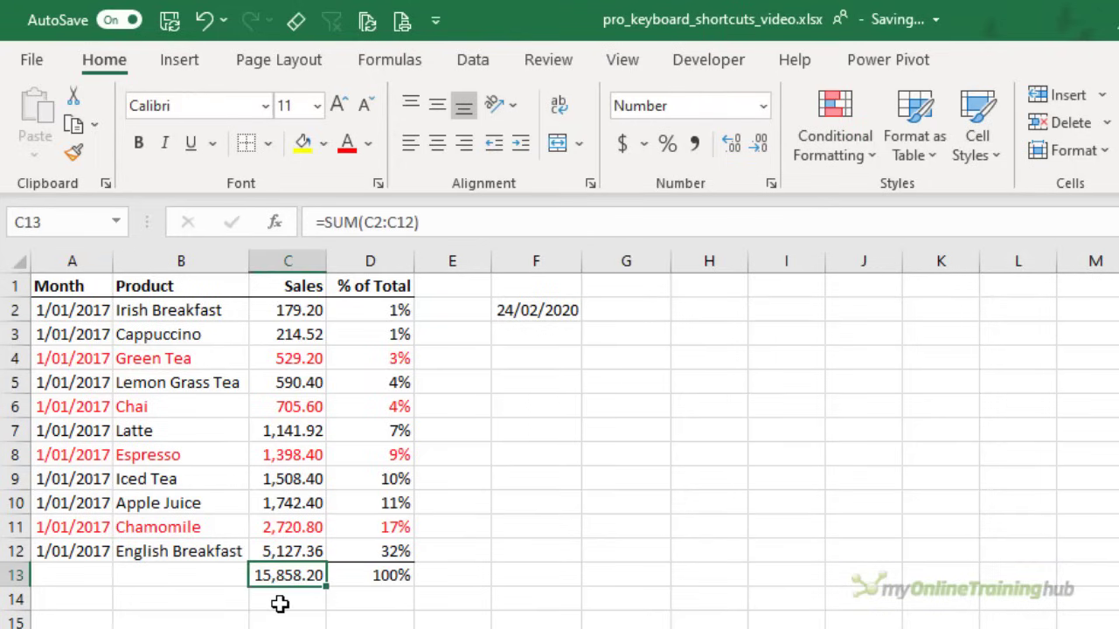
click(280, 603)
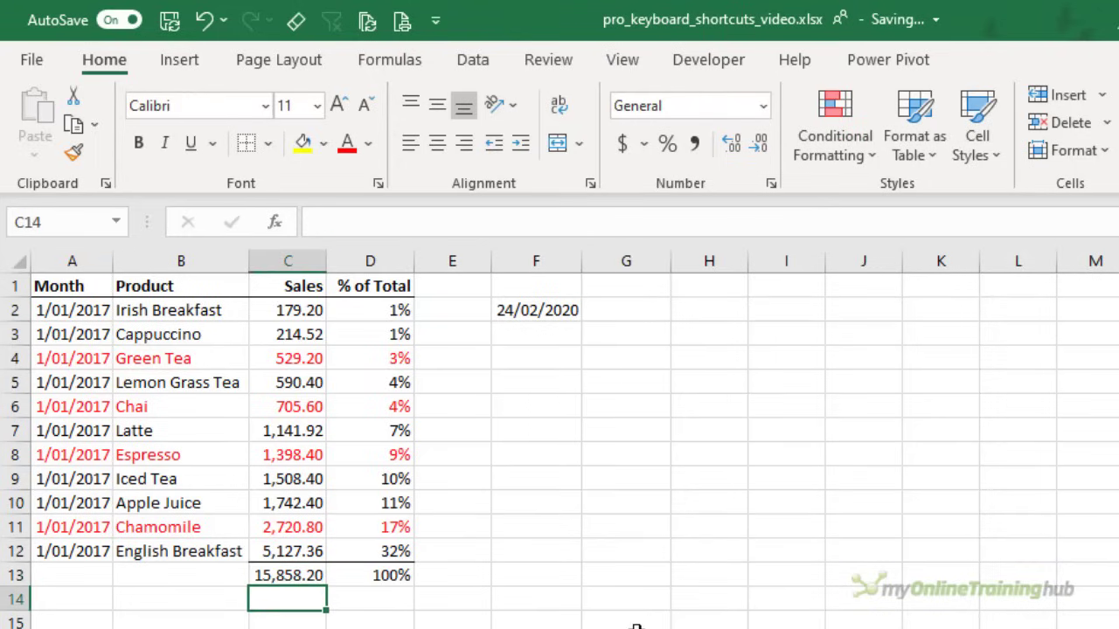
text(=)
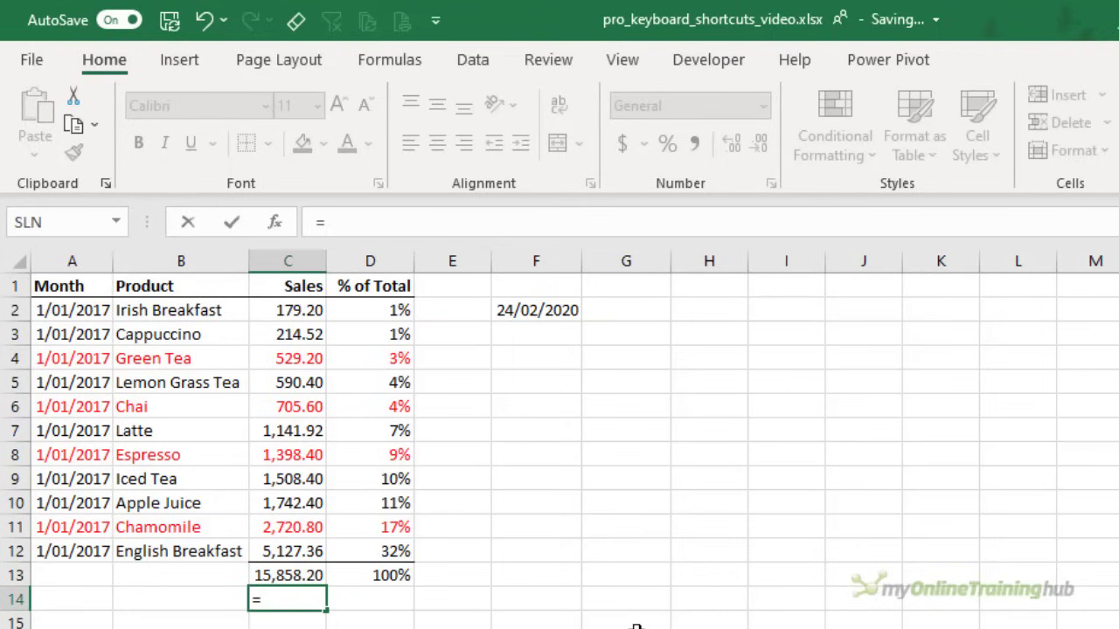
key(Up)
text(*)
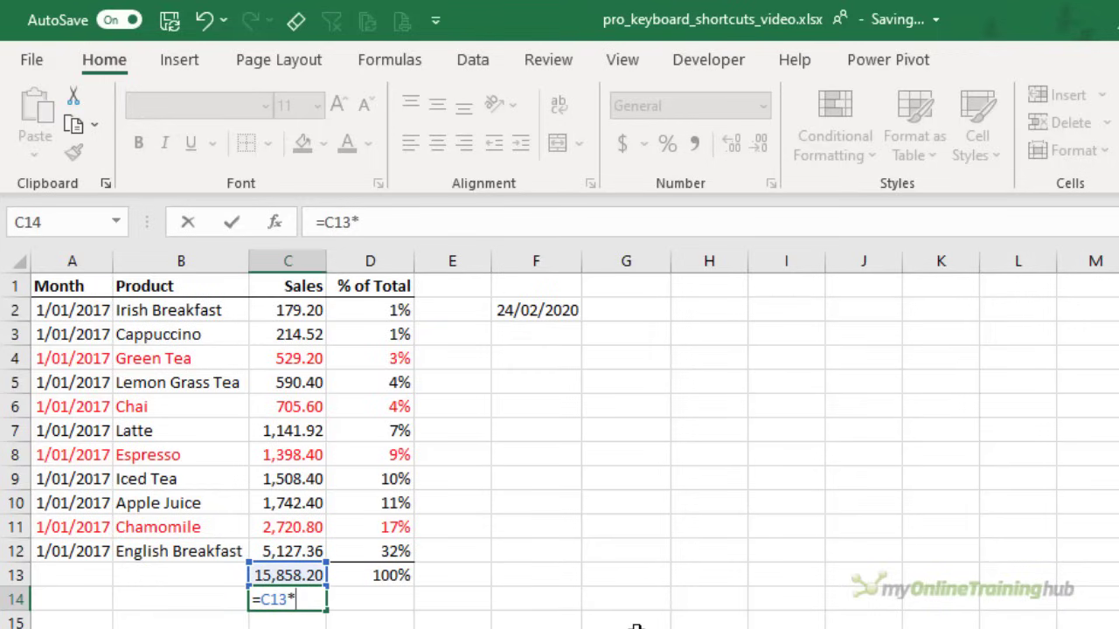
key(F3)
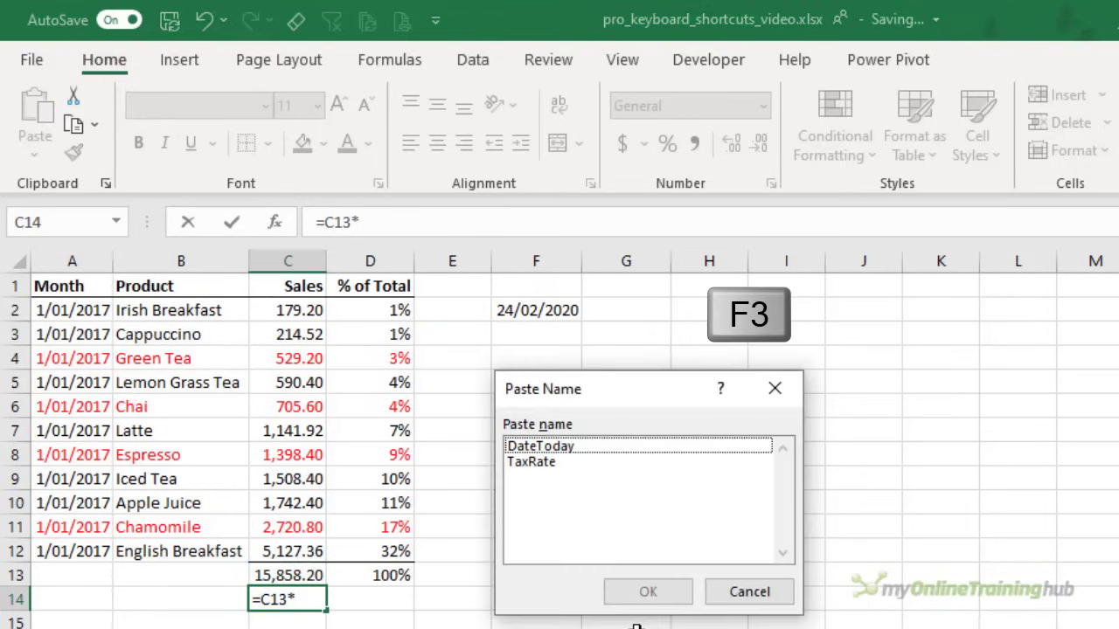
key(Down)
key(Down)
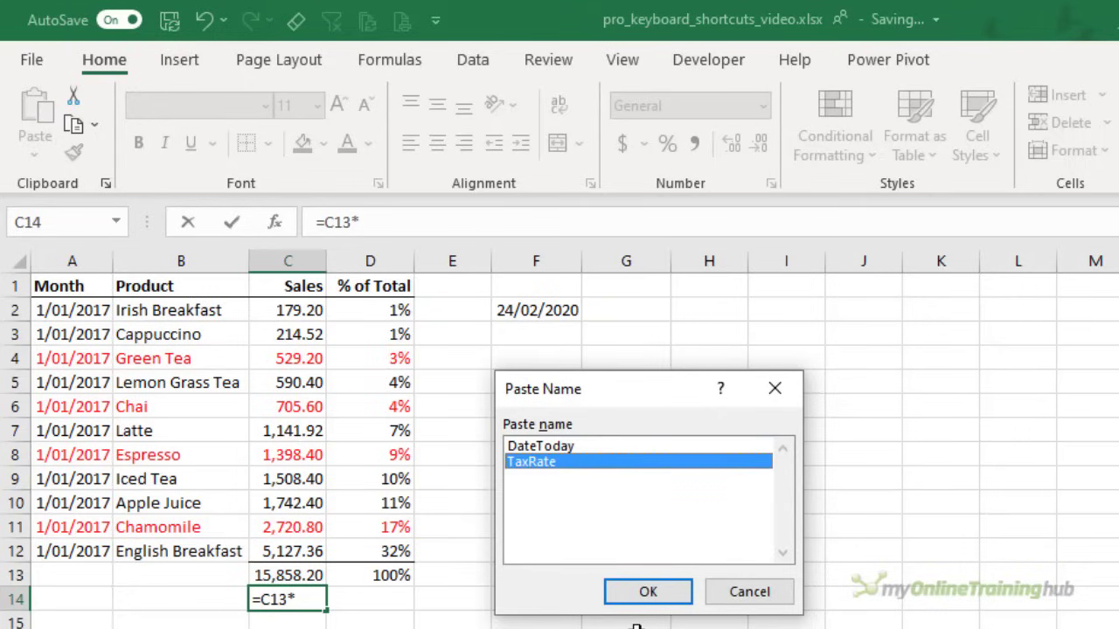
key(Return)
key(Return)
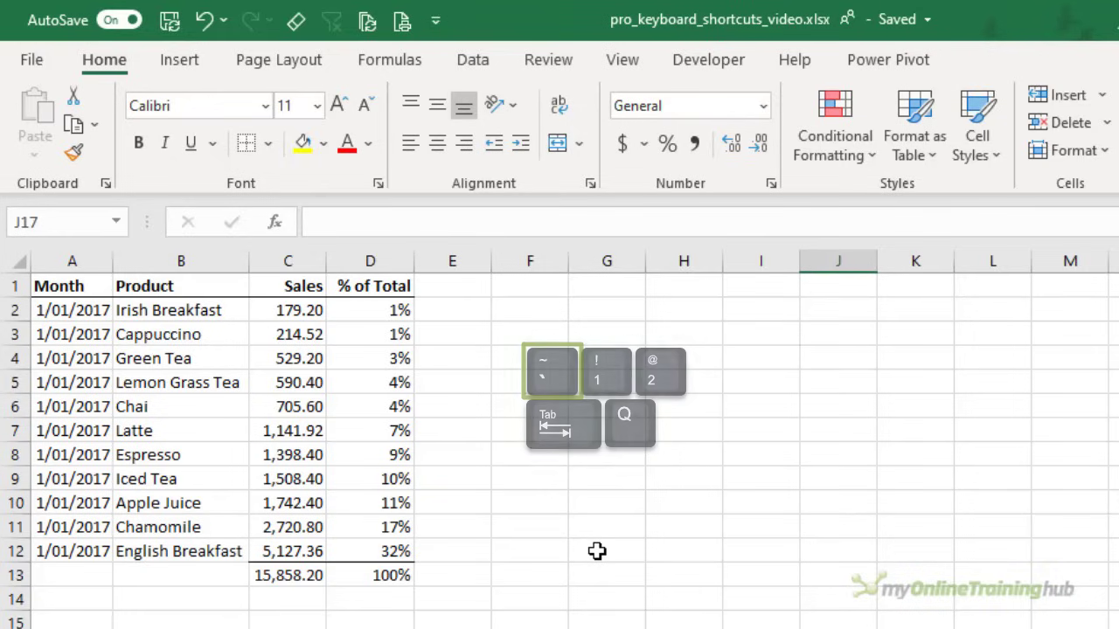
Step: Toggle the sheet to show formulas, then back to calculated values, with Ctrl+`
key(ctrl+grave)
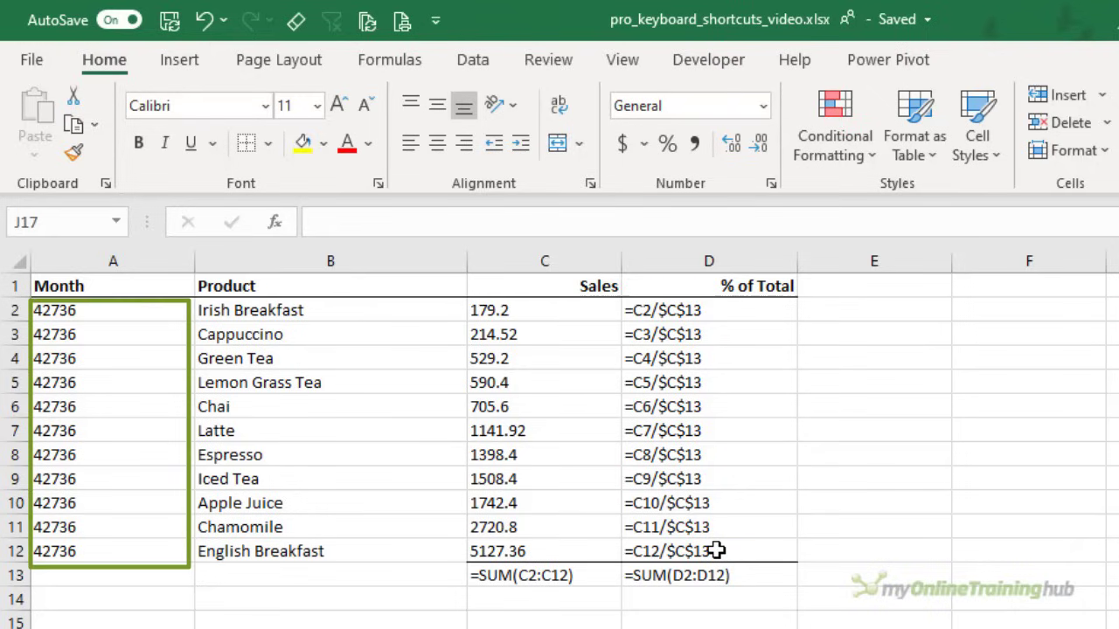
key(ctrl+grave)
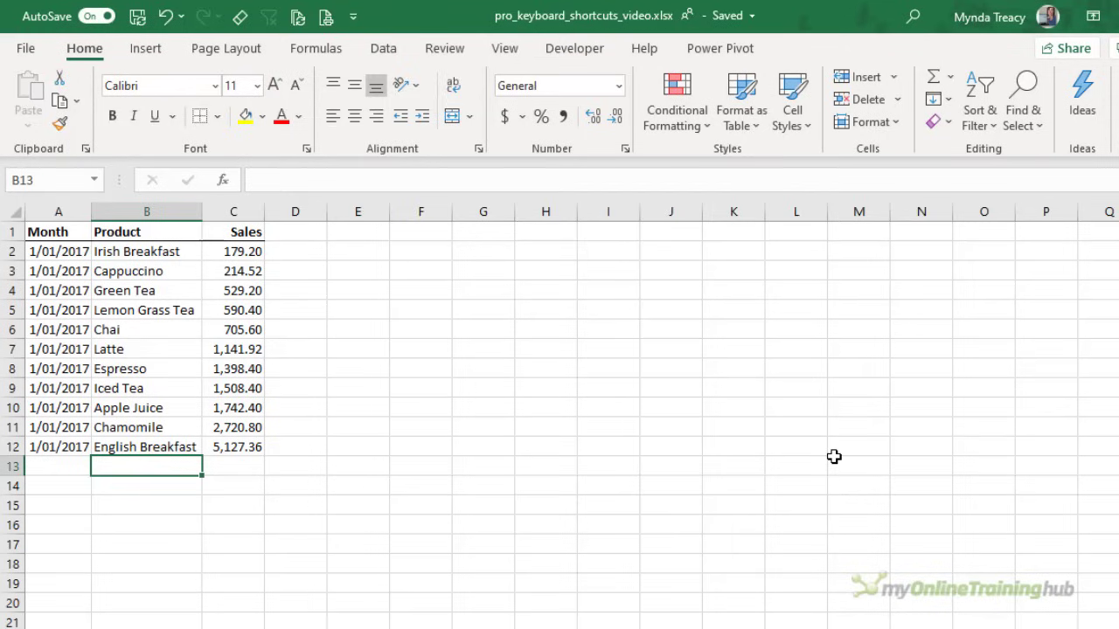
Step: Pick Espresso from the Alt+Down list of existing product names into B13
key(alt+Down)
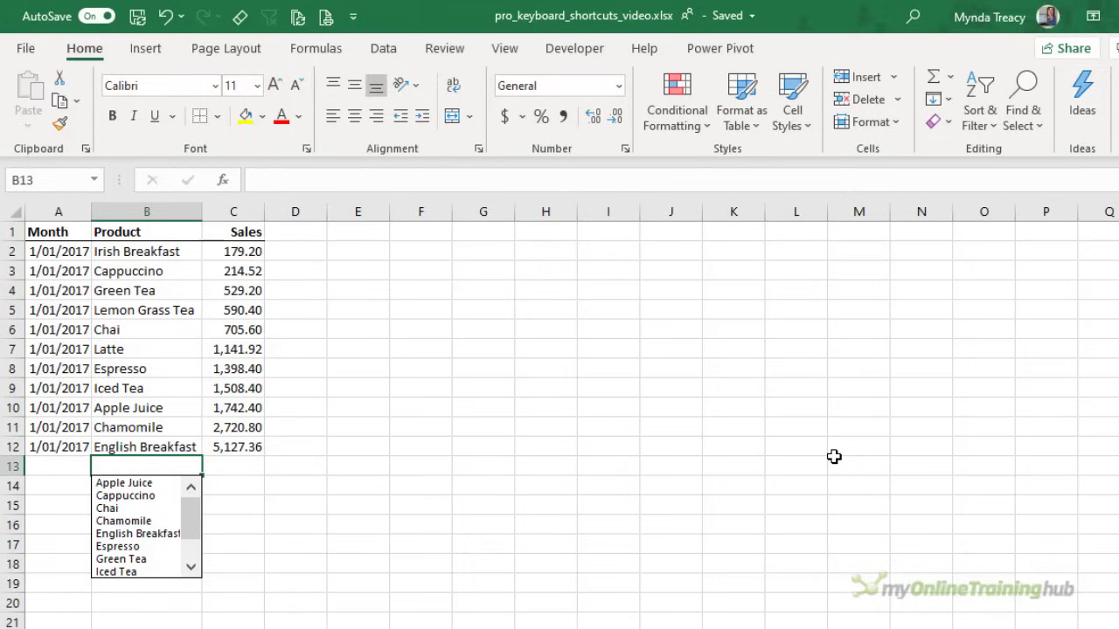
key(Down)
key(Down)
key(Down)
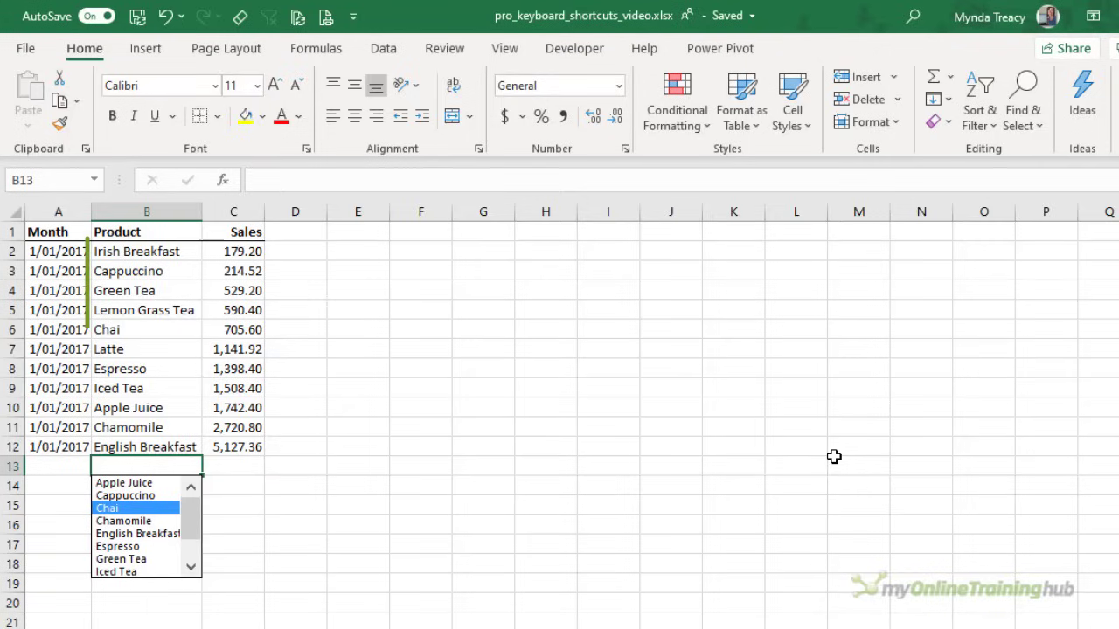
key(Down)
key(Down)
key(Down)
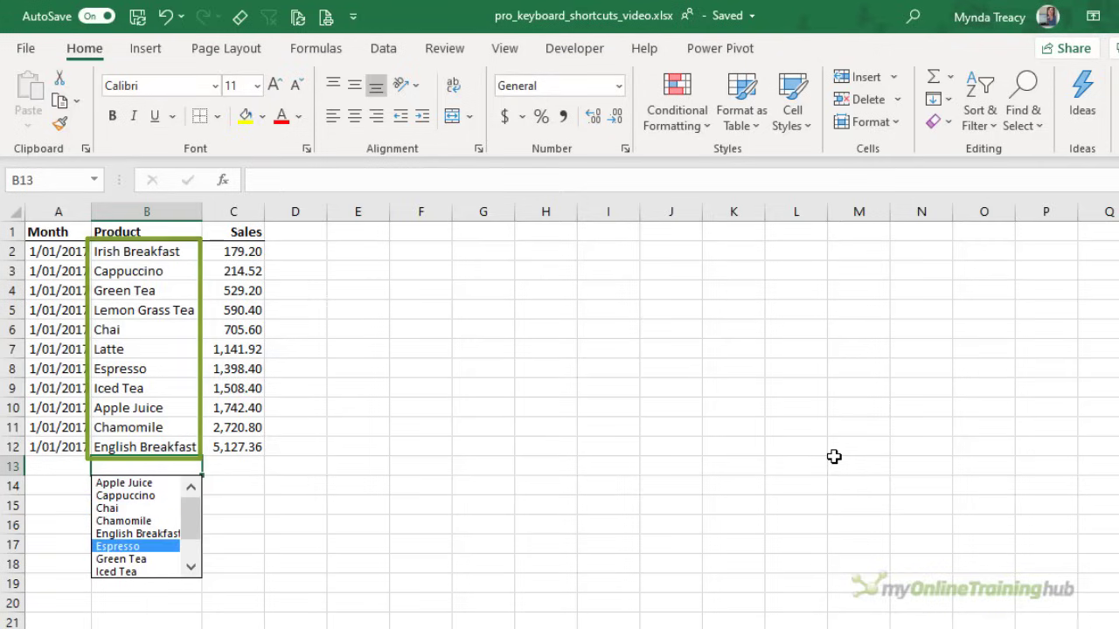
key(Return)
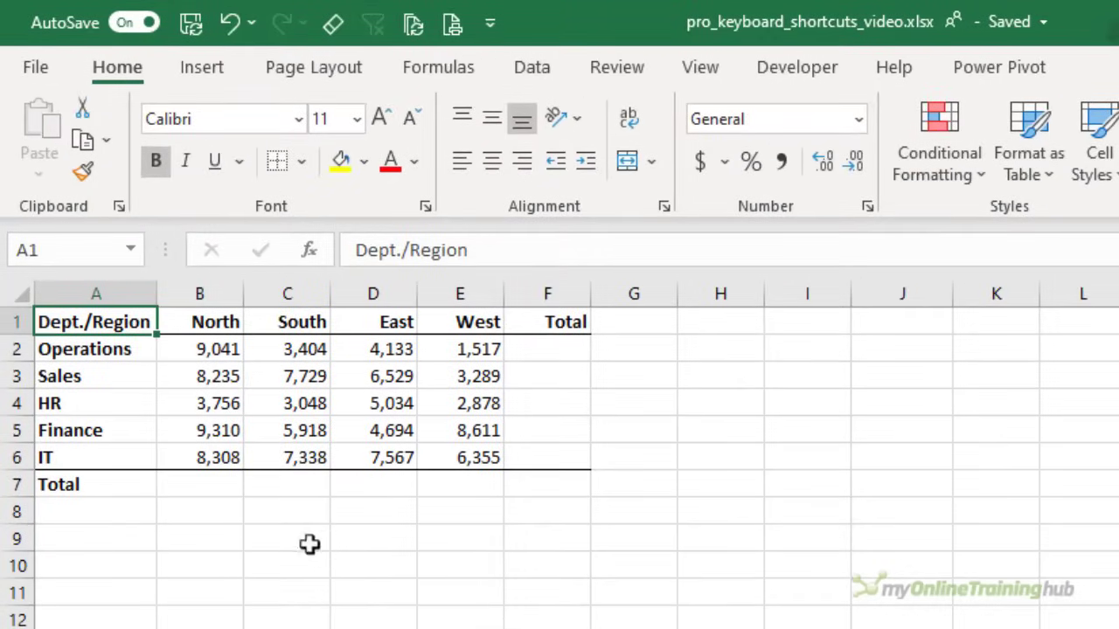
click(182, 497)
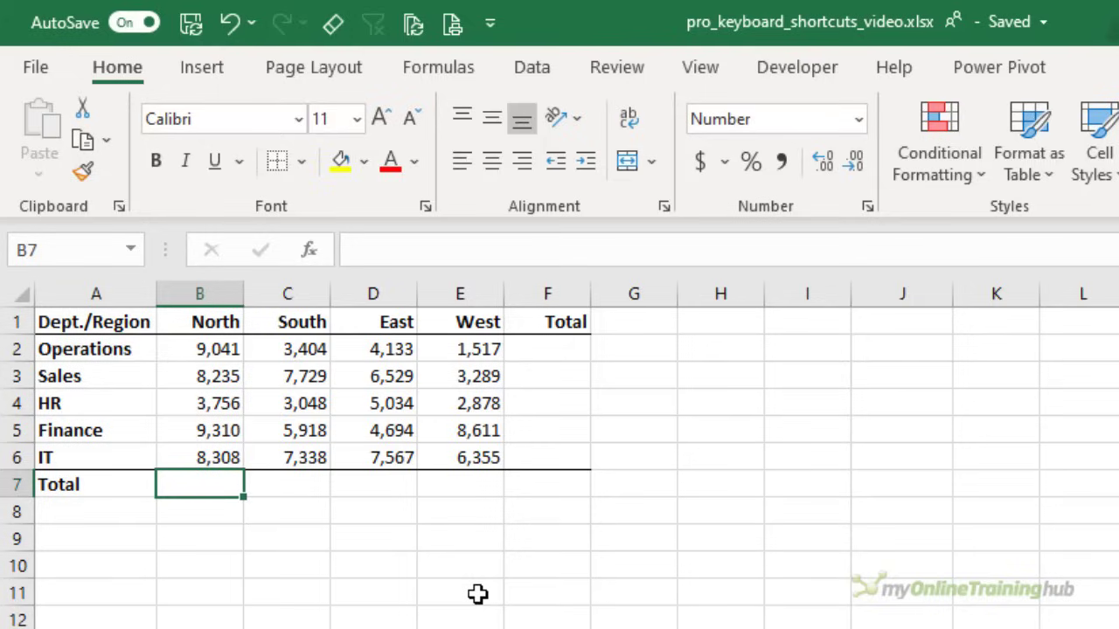
key(alt+equal)
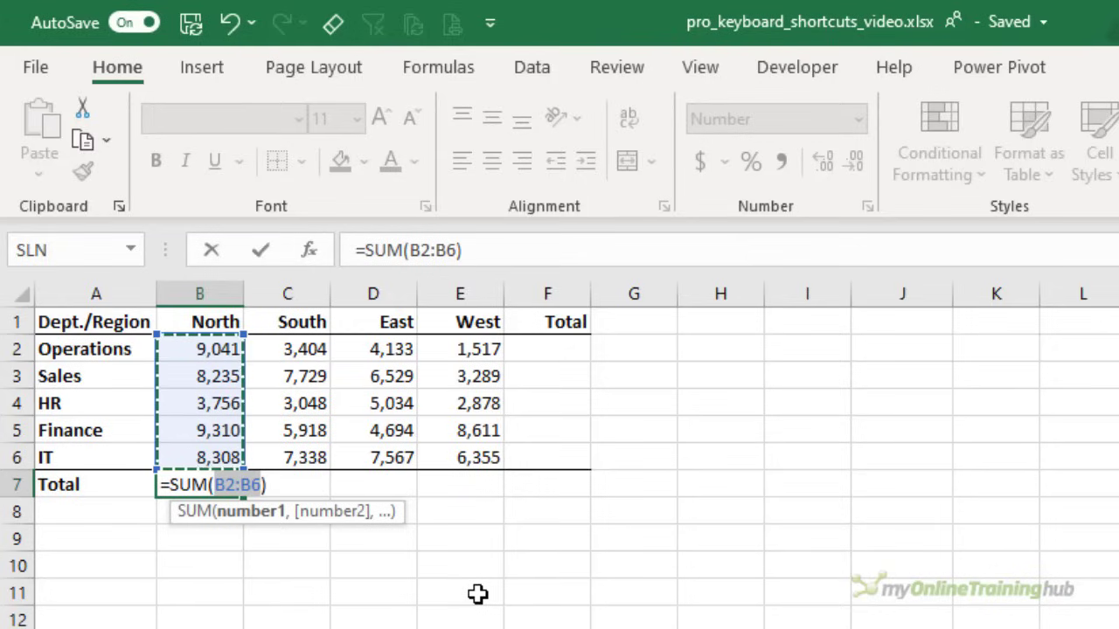
key(Return)
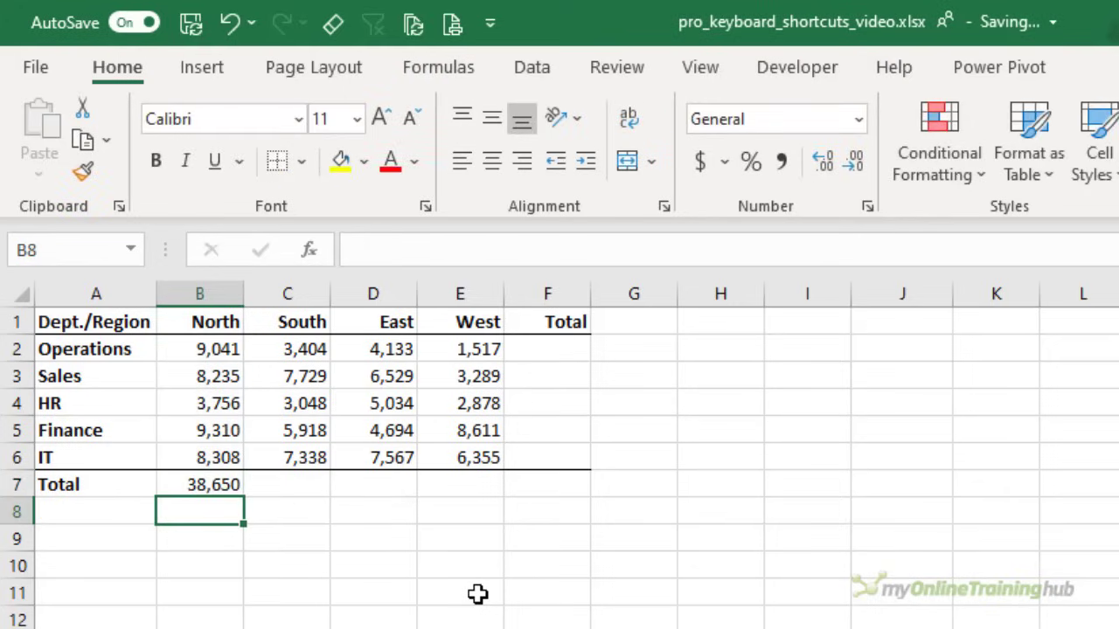
drag(279, 489, 460, 492)
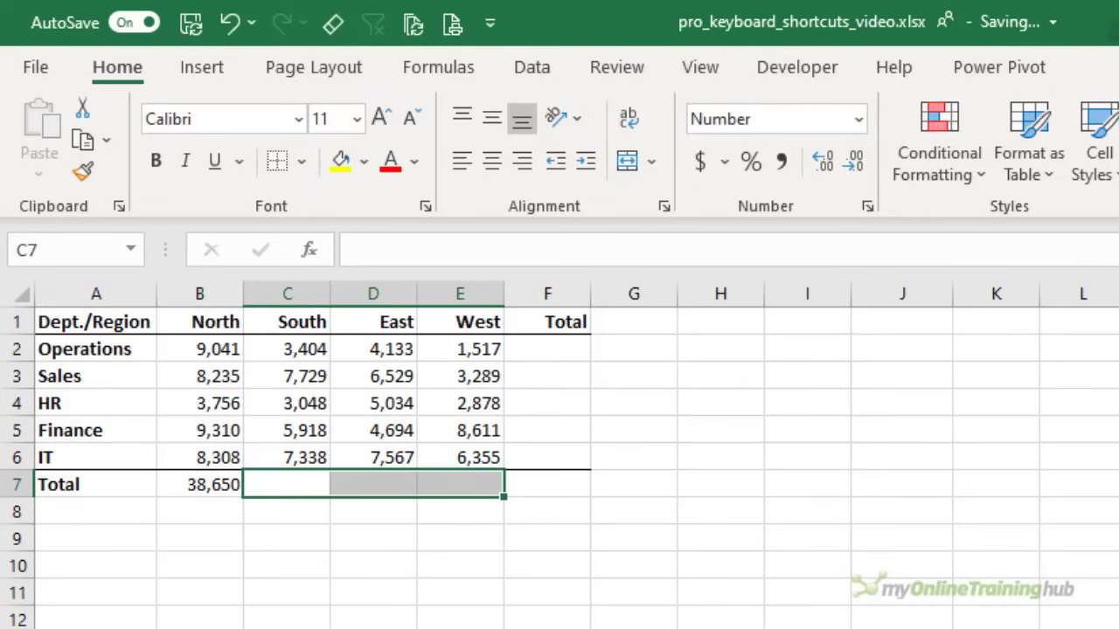
key(alt+equal)
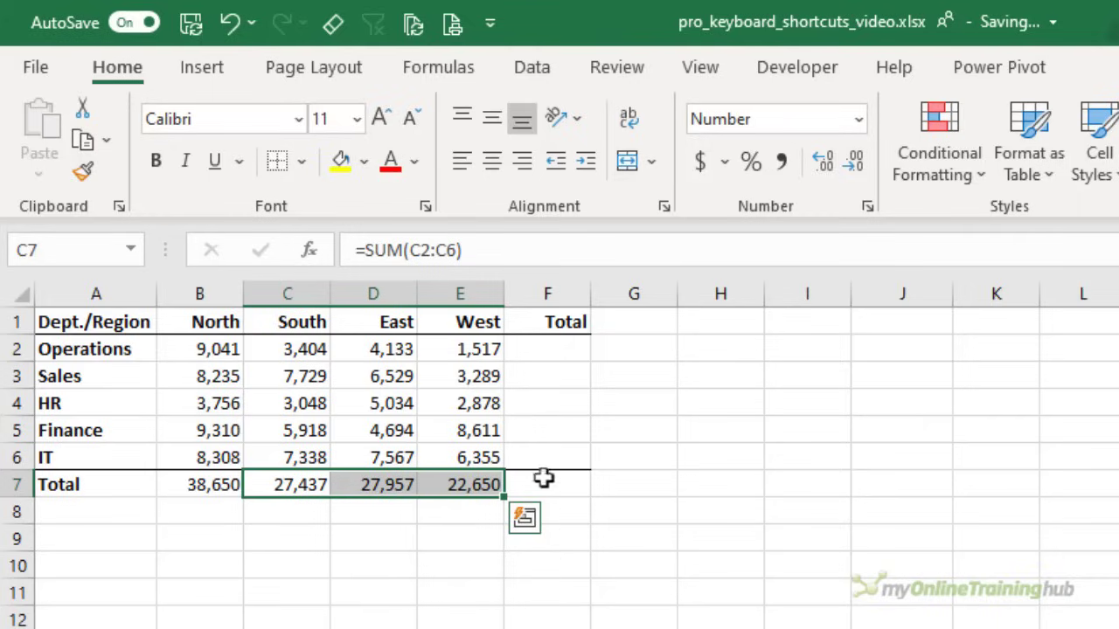
drag(536, 352, 539, 475)
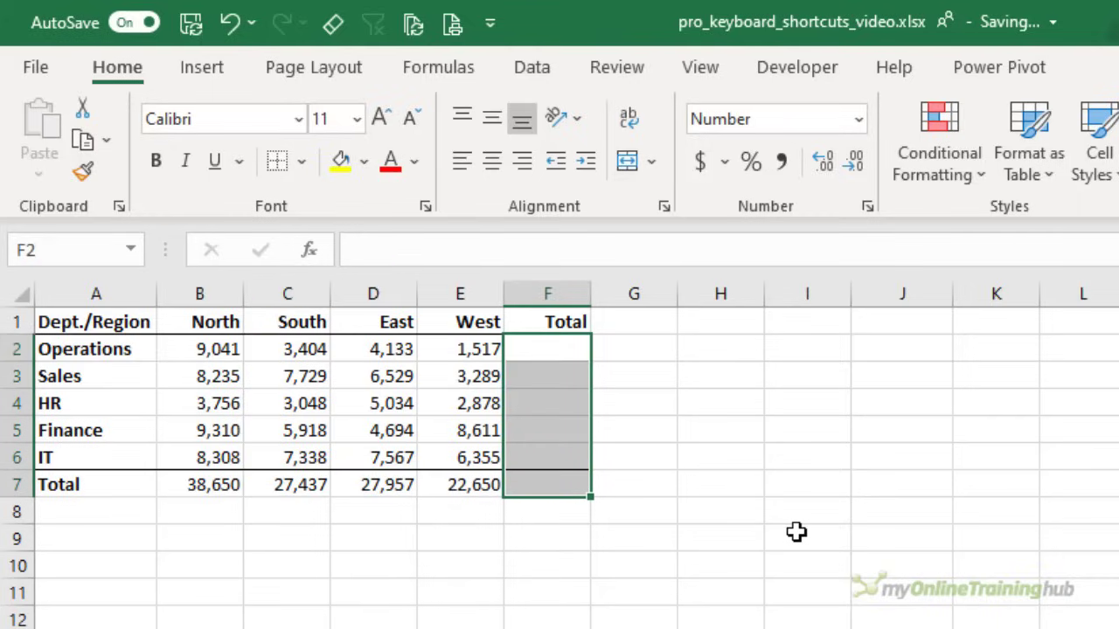
key(alt+equal)
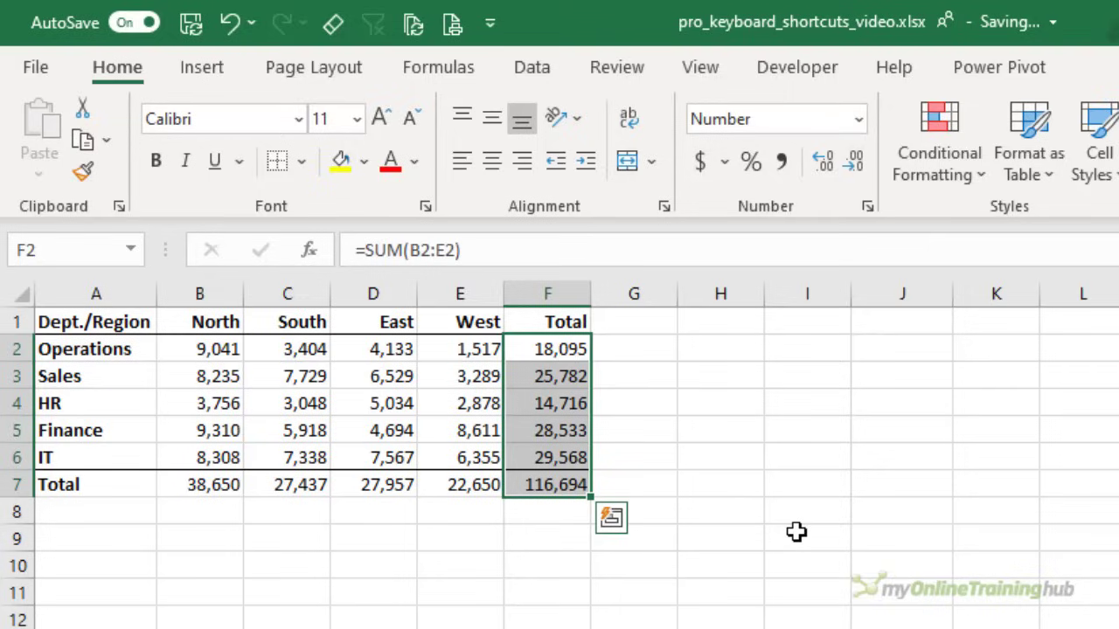
key(ctrl+z)
key(ctrl+z)
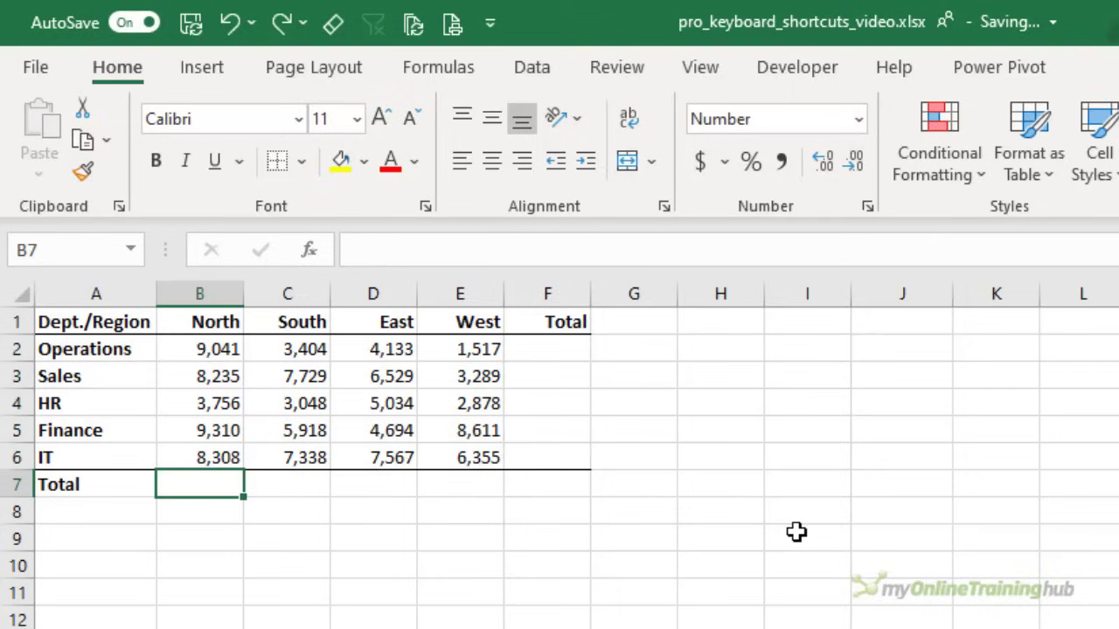
Step: AutoSum all row and column totals for B2:F7 with Alt+=, then check the 116,694 grand total
drag(215, 354, 577, 497)
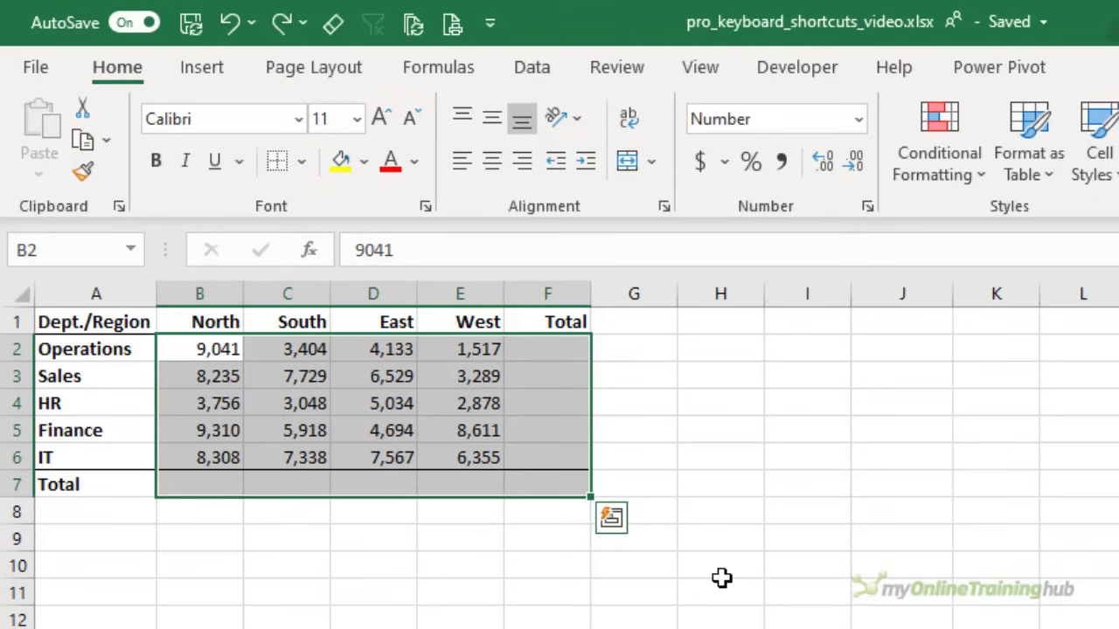
key(alt+equal)
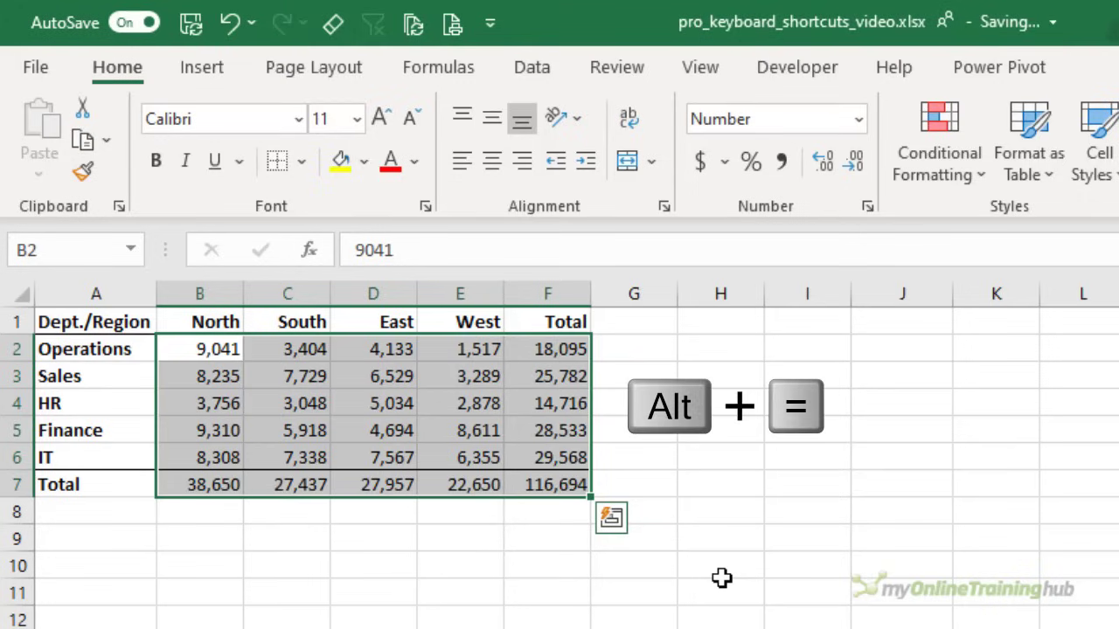
click(587, 491)
key(Left)
key(Left)
key(Left)
key(Left)
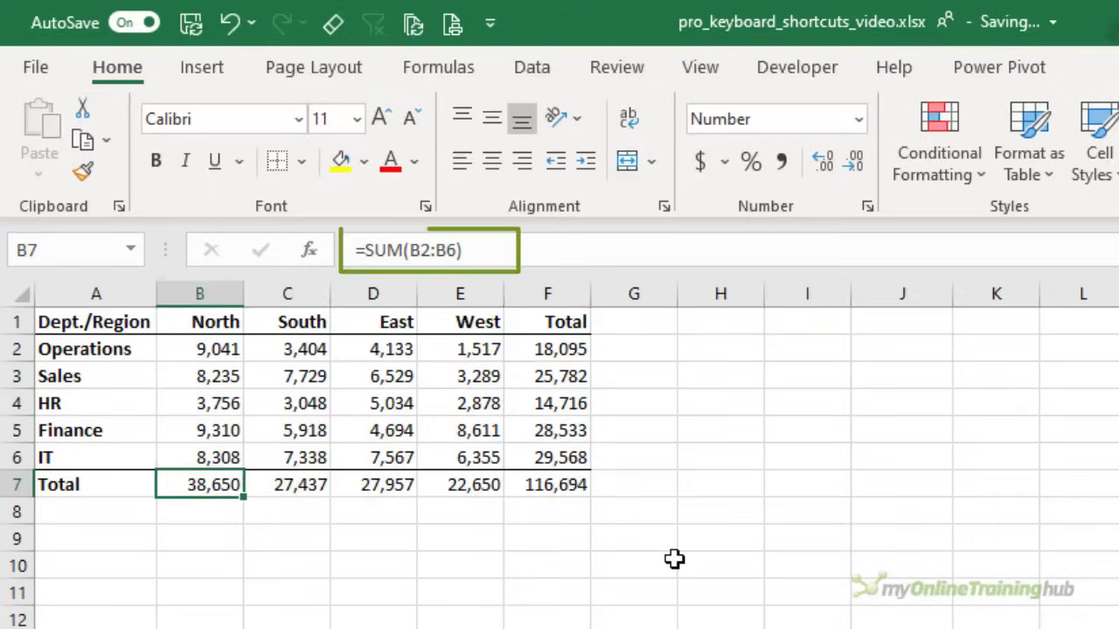
key(Right)
key(Right)
key(Right)
key(Right)
key(Up)
key(Up)
key(Up)
key(Up)
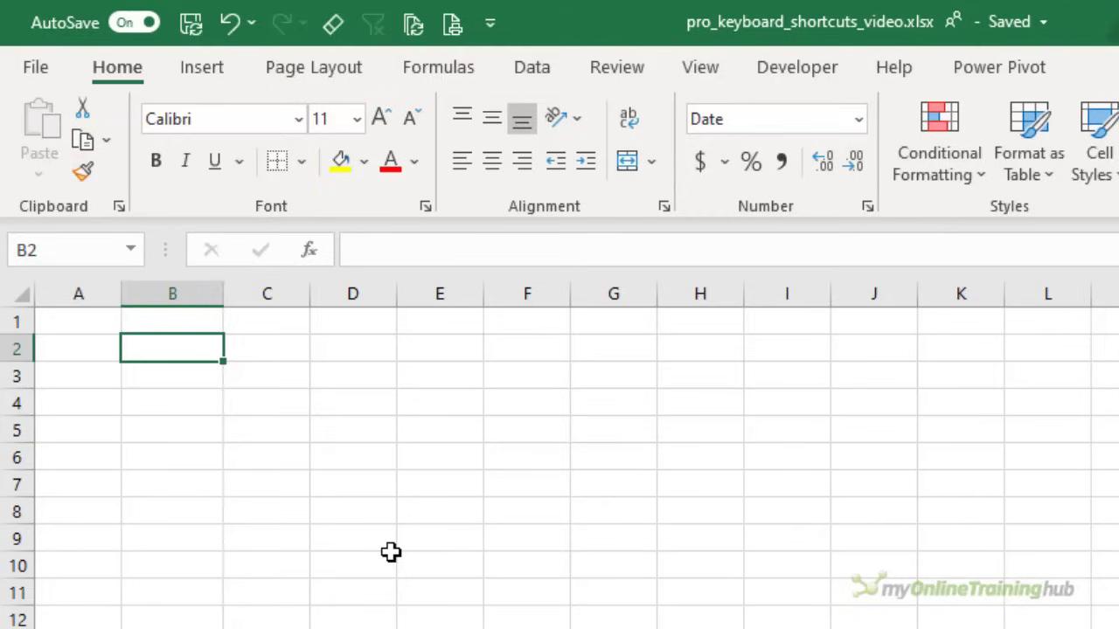
Step: Stamp B2 with today's date (Ctrl+;) and C2 with the current time (Ctrl+Shift+;)
key(ctrl+semicolon)
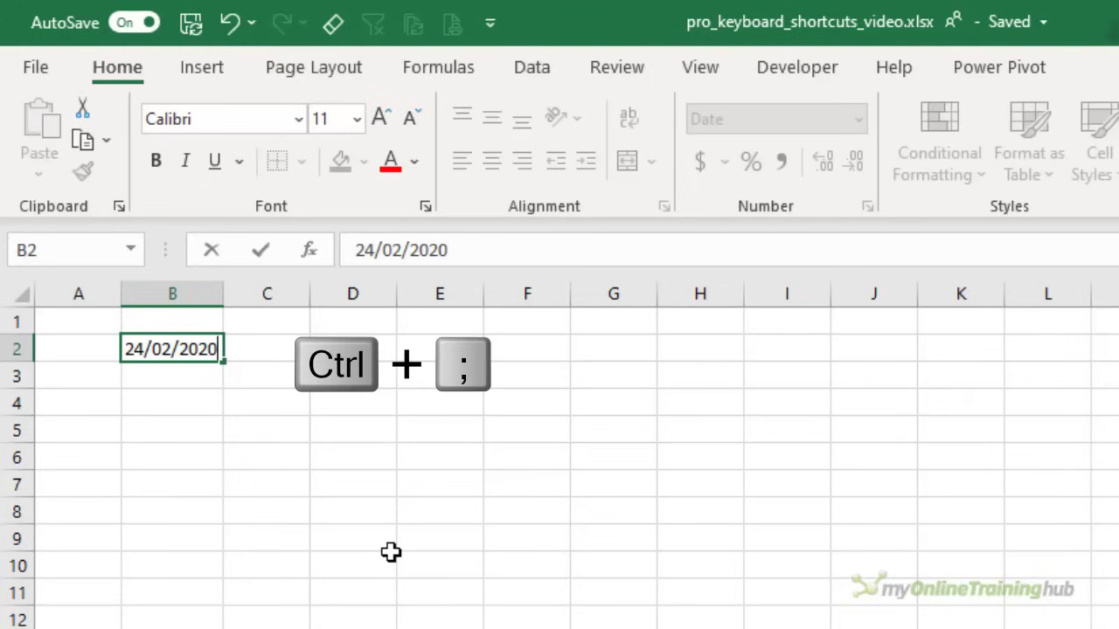
key(Tab)
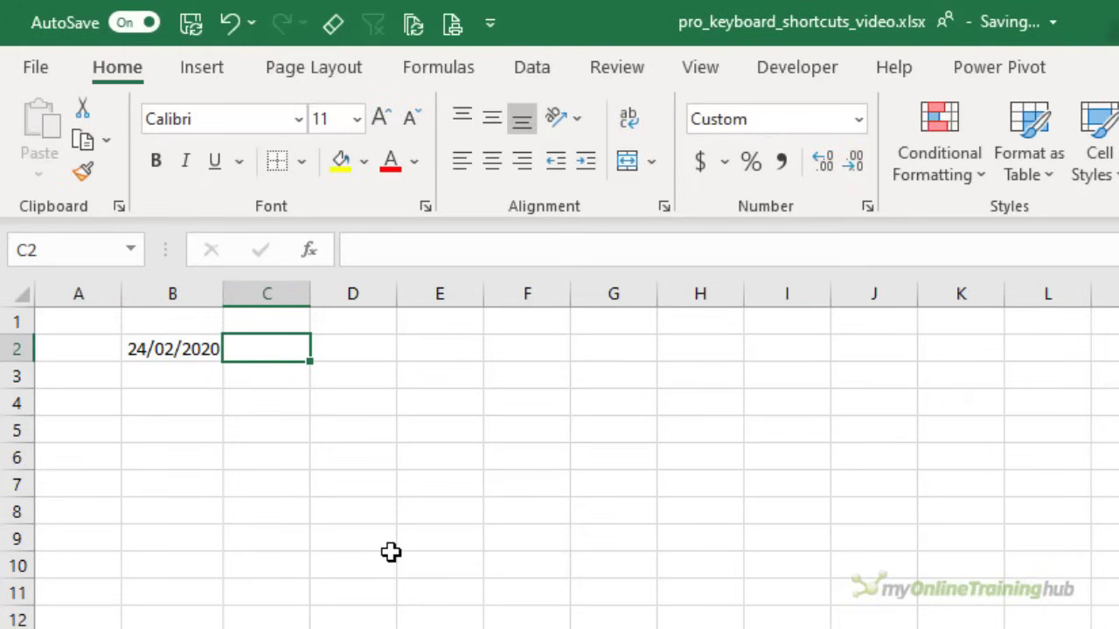
key(ctrl+shift+semicolon)
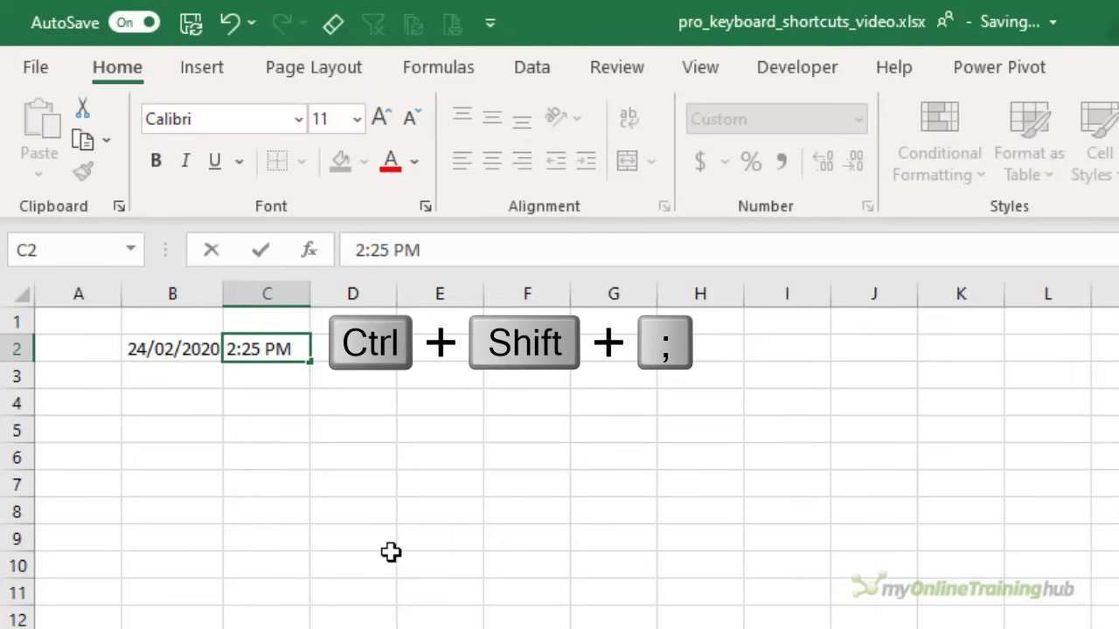
key(Return)
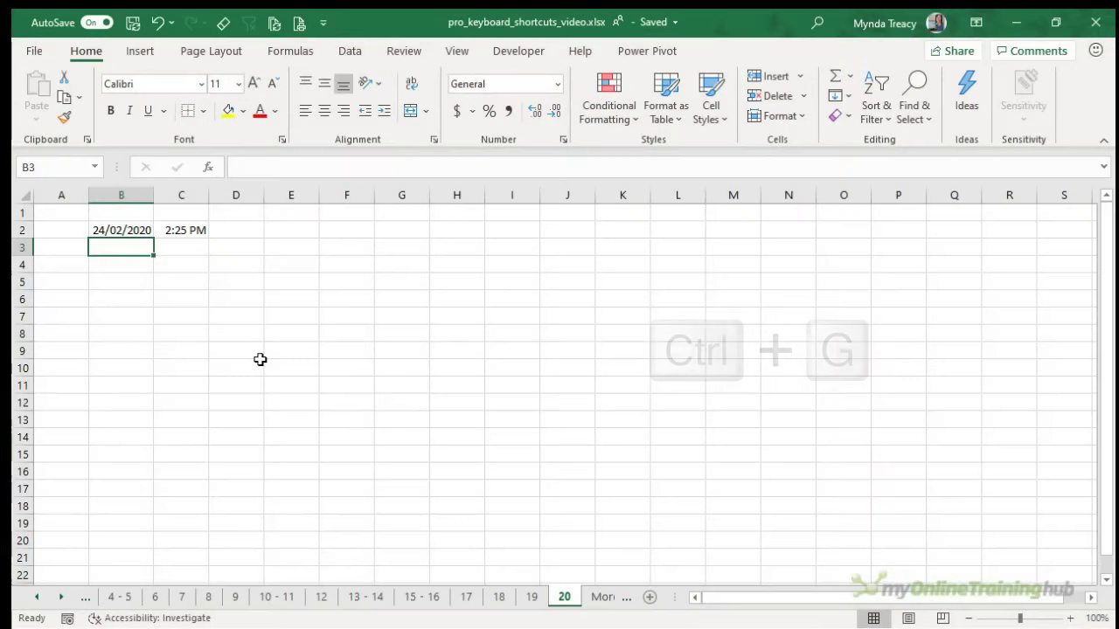
key(ctrl+g)
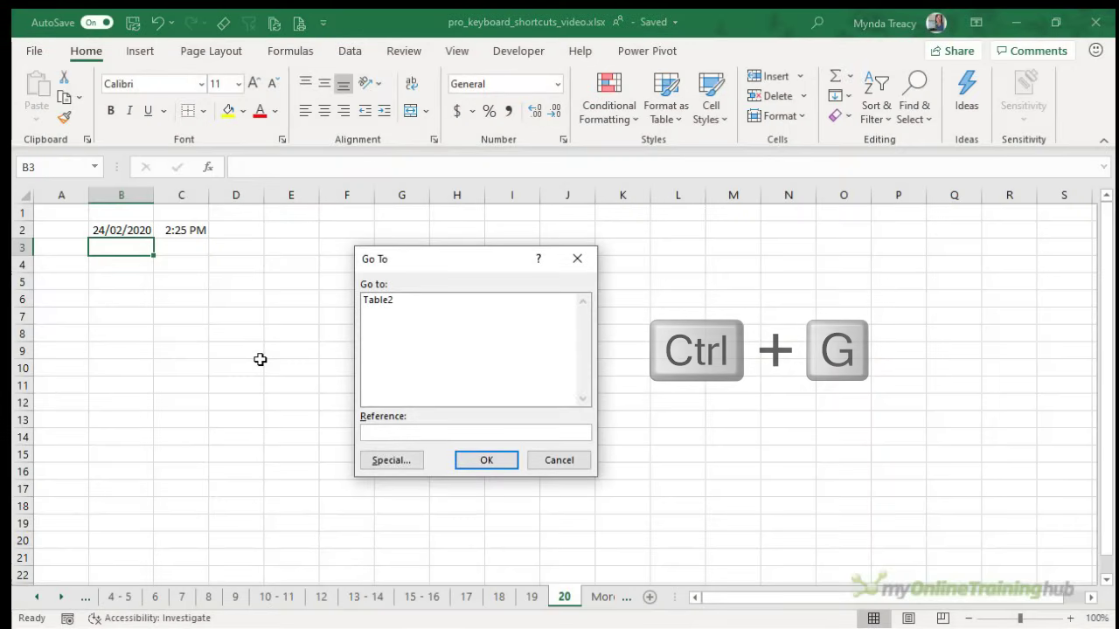
key(alt+s)
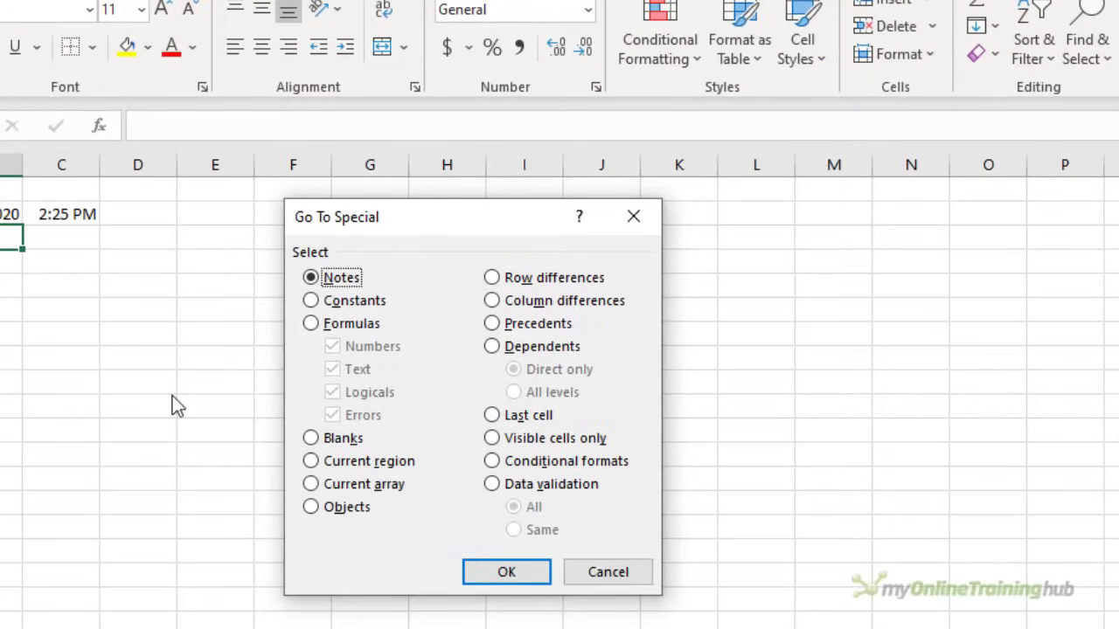
key(Escape)
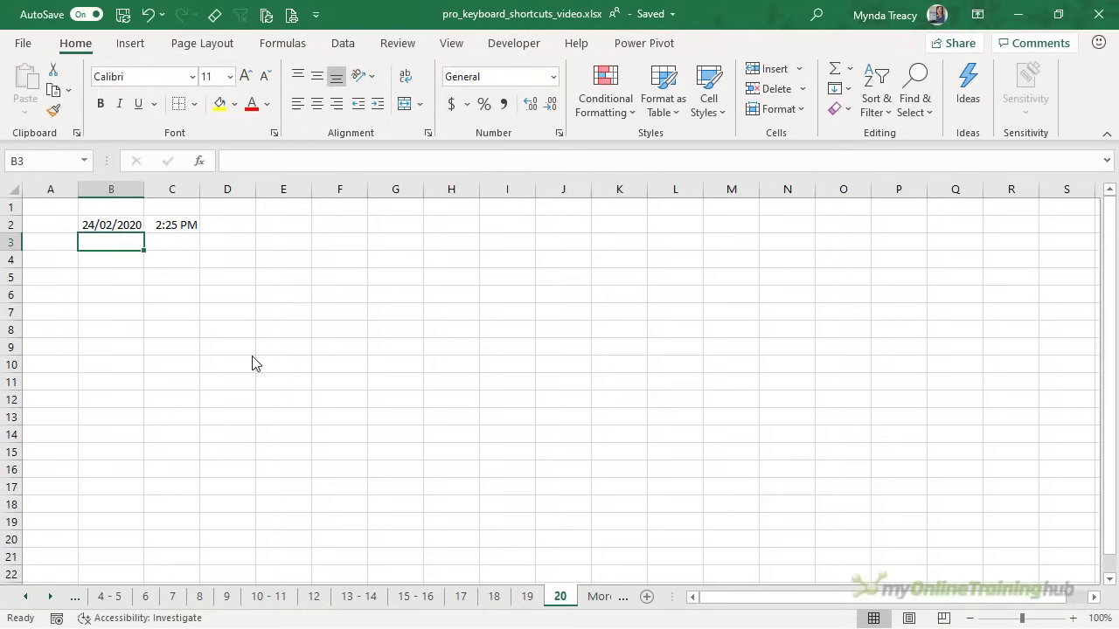
key(ctrl+k)
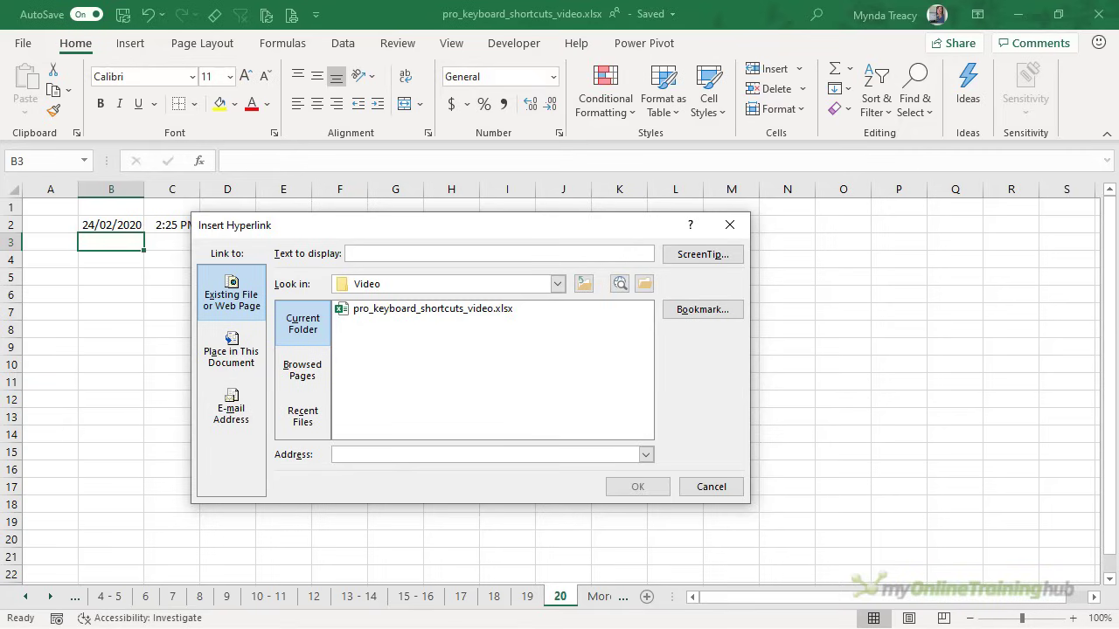
click(690, 488)
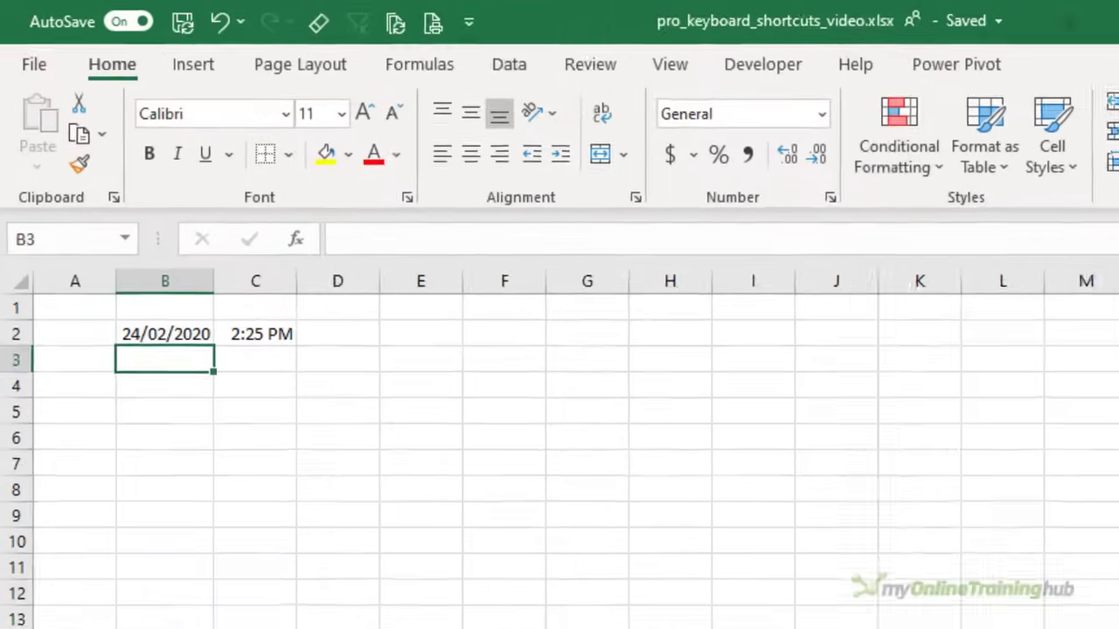
Step: Enter =+B2+10 in B6 to show 5/03/2020, then recheck the formula
click(120, 337)
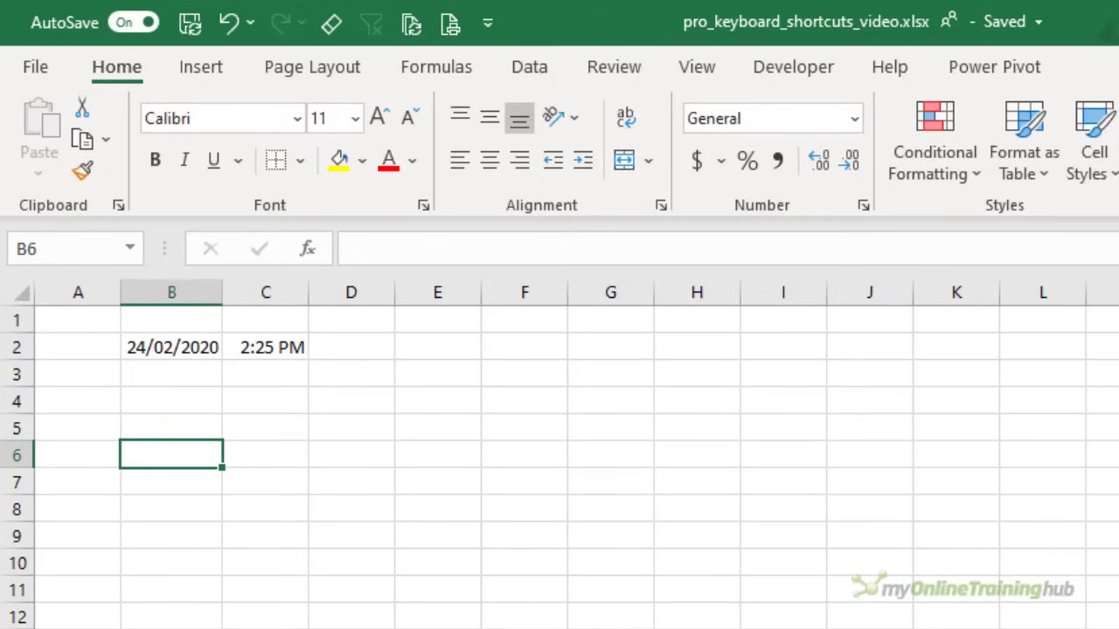
text(+)
key(Up)
key(Up)
key(Up)
key(Up)
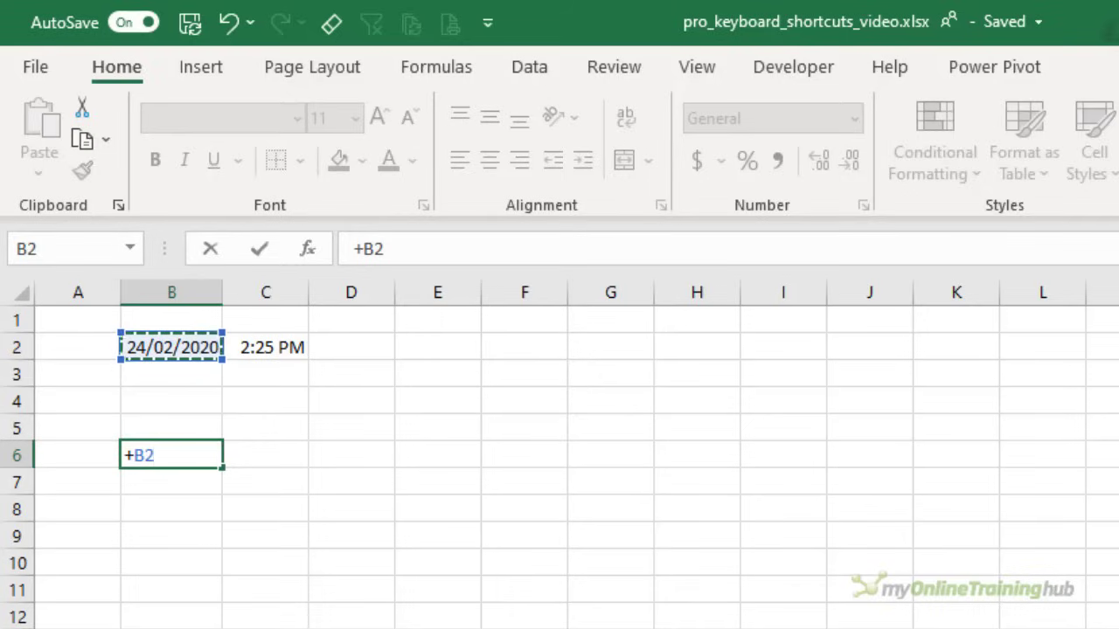
text(+10)
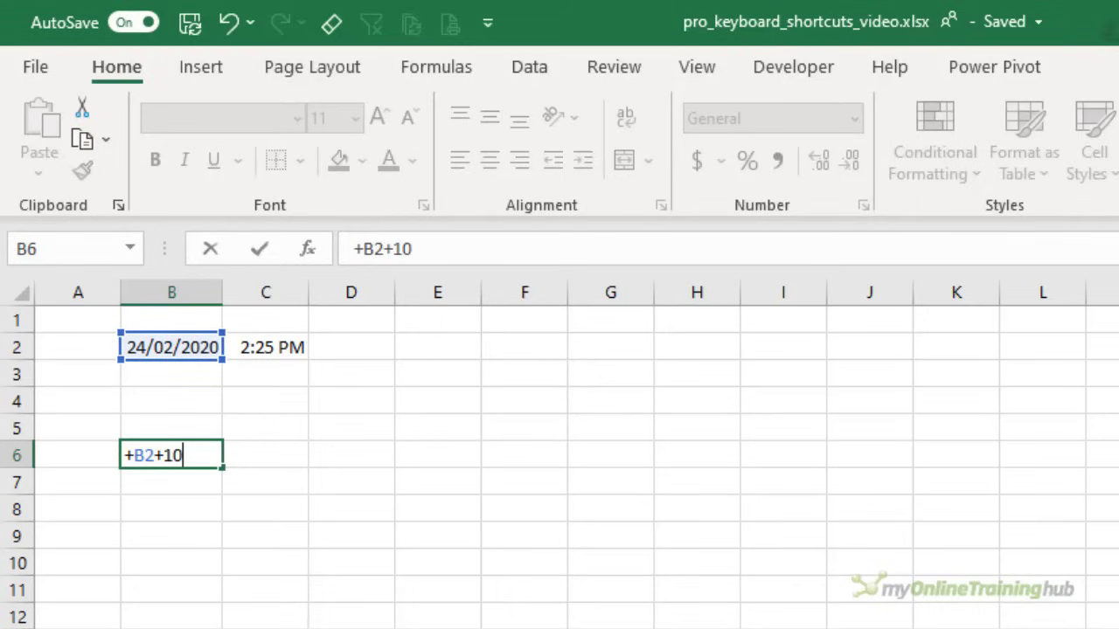
key(Return)
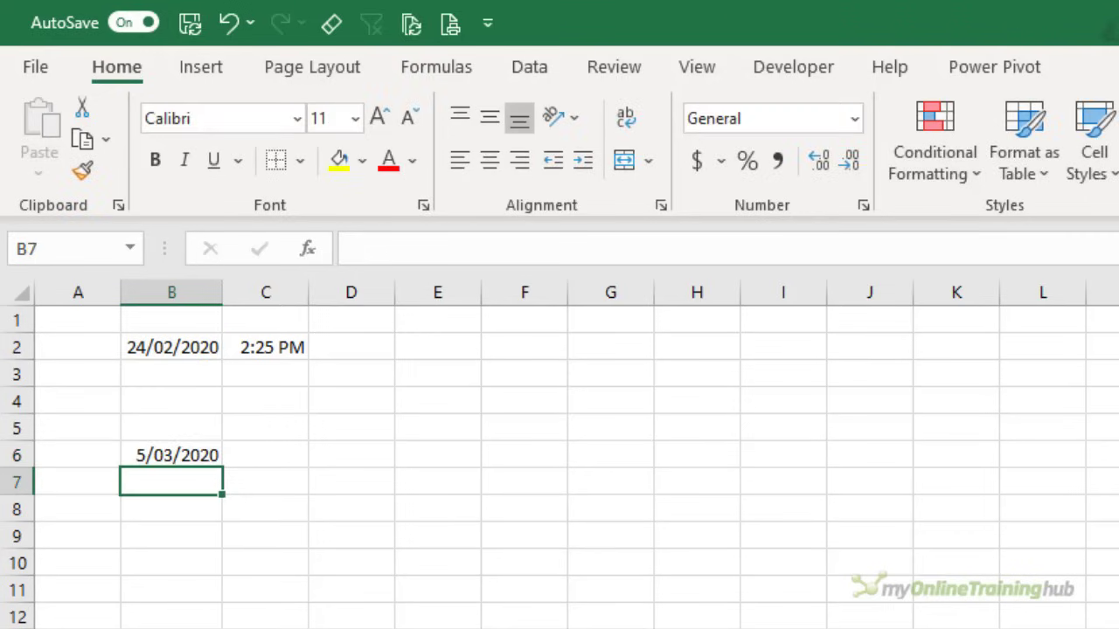
key(Up)
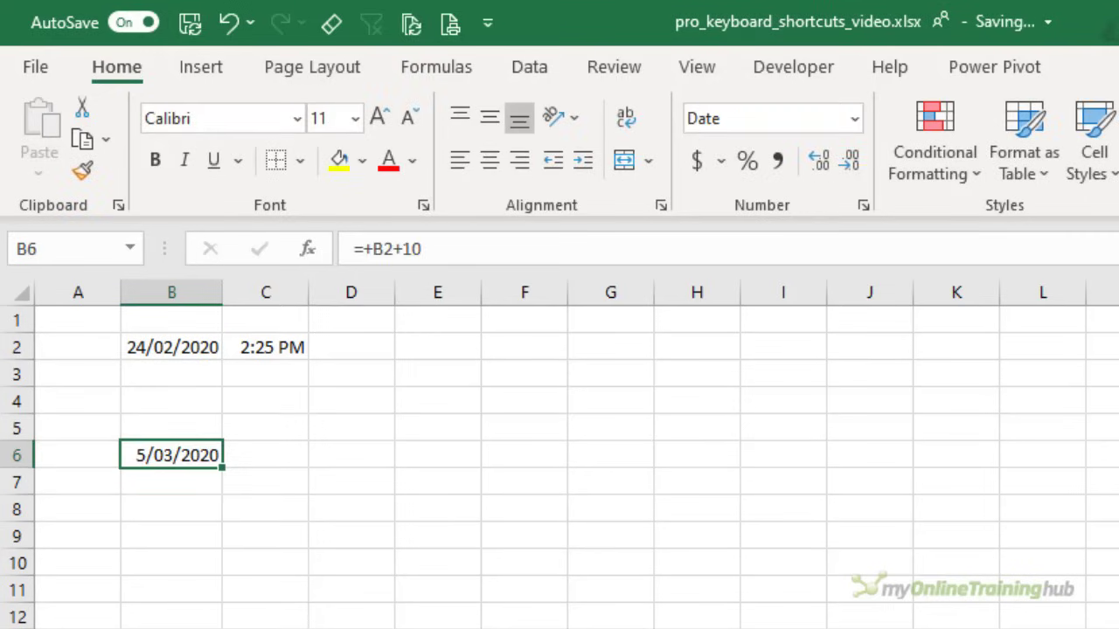